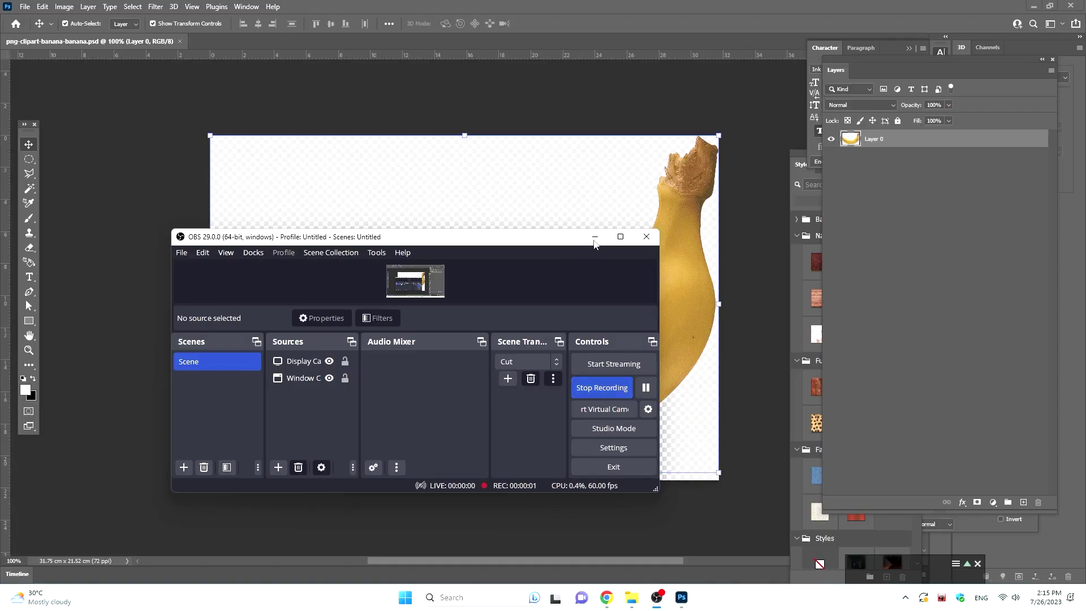
- Add a new white-filled layer and place it beneath the banana layer
{"action": "left_click", "coordinate": [595, 238]}
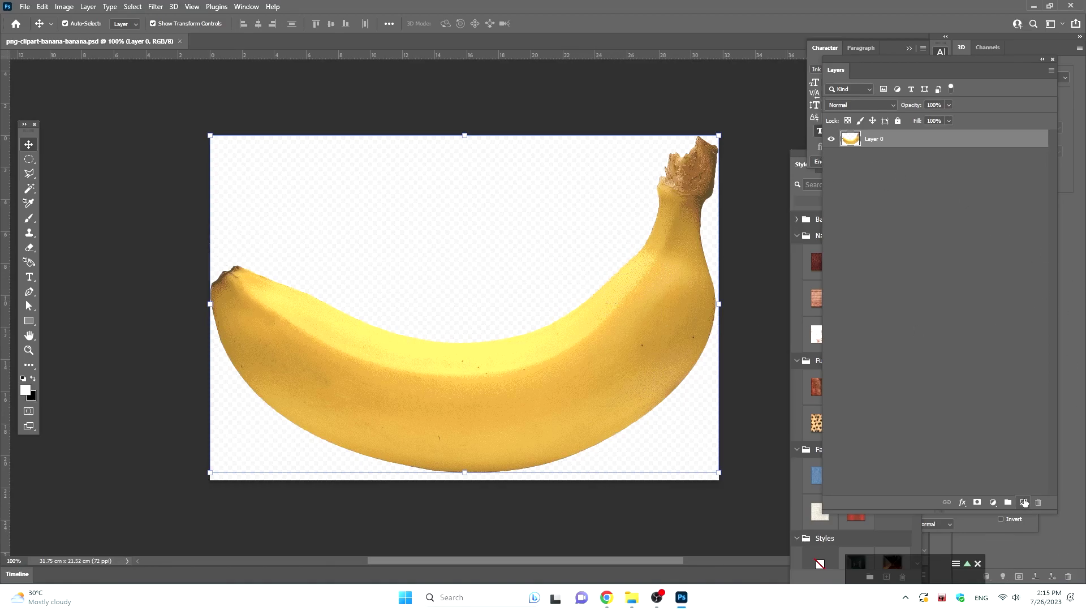
{"action": "left_click", "coordinate": [1025, 502]}
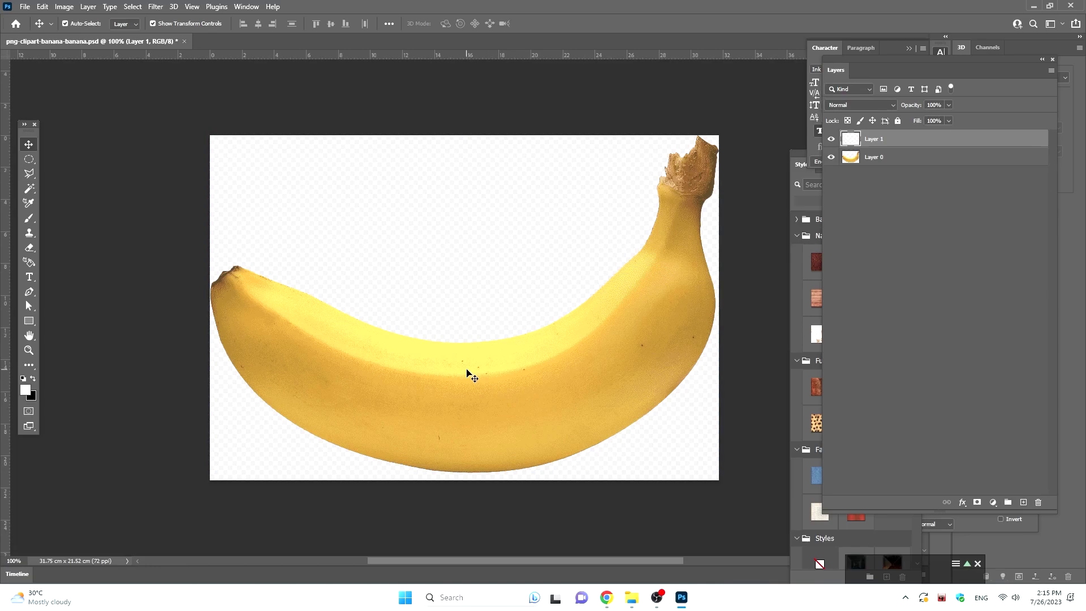
{"action": "key", "text": "g"}
{"action": "left_click", "coordinate": [436, 335]}
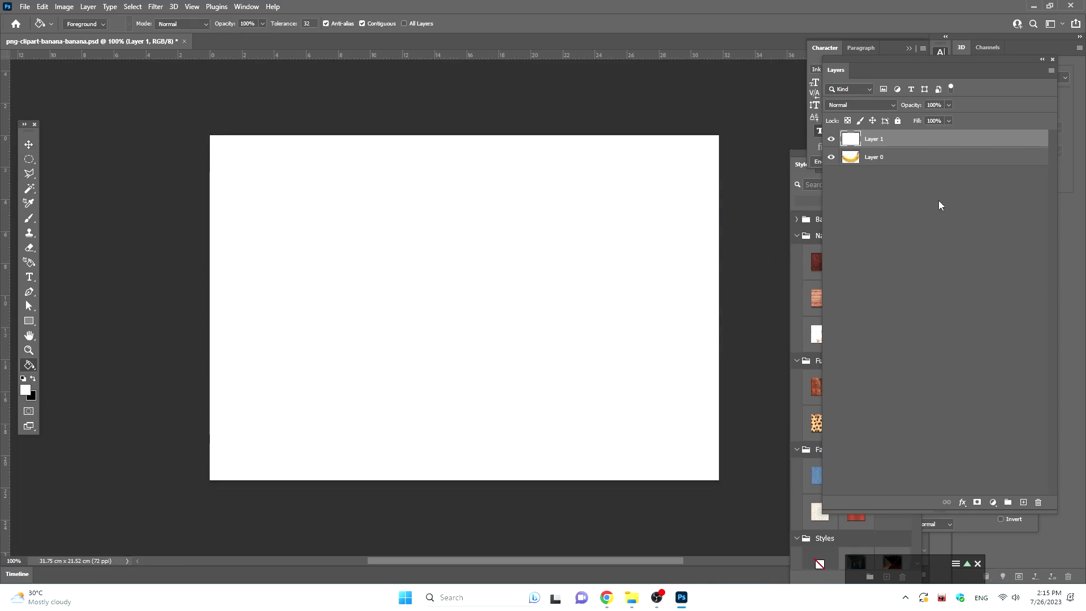
{"action": "mouse_move", "coordinate": [899, 139]}
{"action": "left_mouse_down"}
{"action": "mouse_move", "coordinate": [915, 201]}
{"action": "mouse_move", "coordinate": [904, 207]}
{"action": "left_mouse_up"}
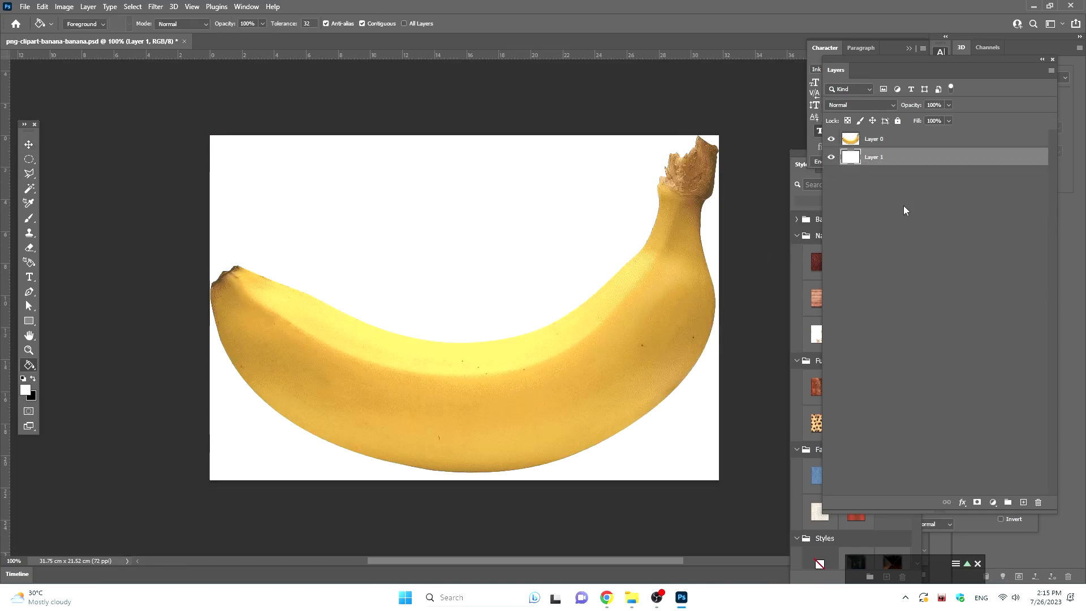
{"action": "left_click", "coordinate": [29, 278]}
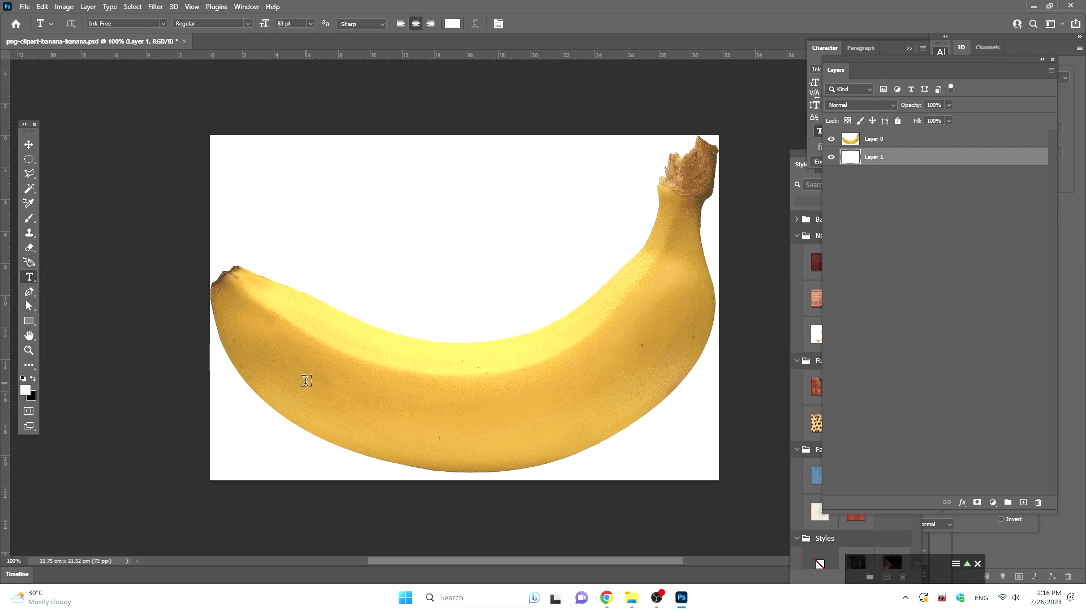
- Type black 'BaNANA' text on the banana image and commit it
{"action": "left_click", "coordinate": [282, 355]}
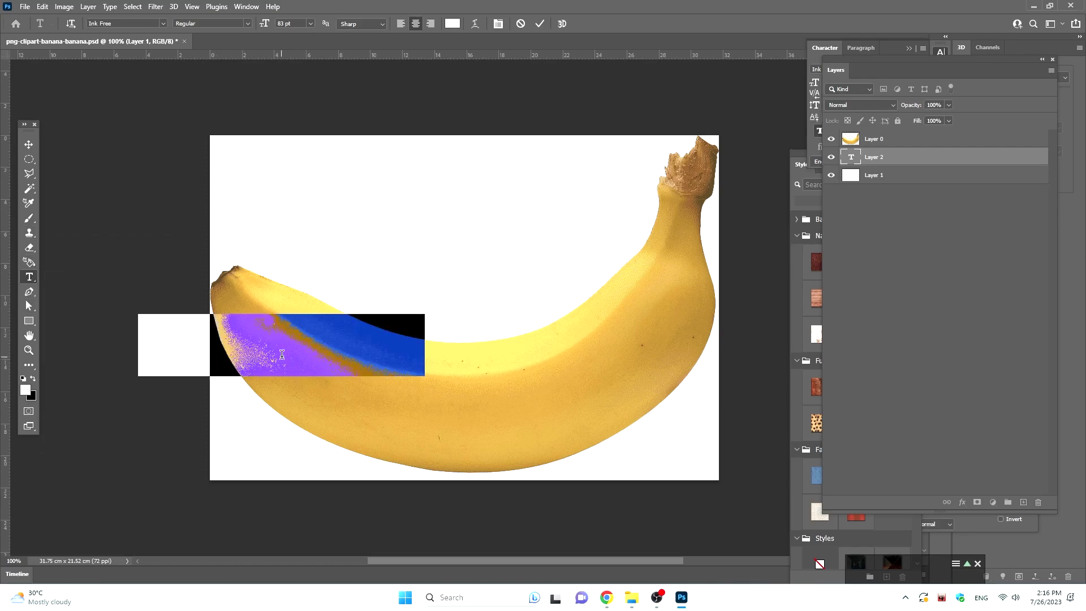
{"action": "left_click", "coordinate": [35, 376]}
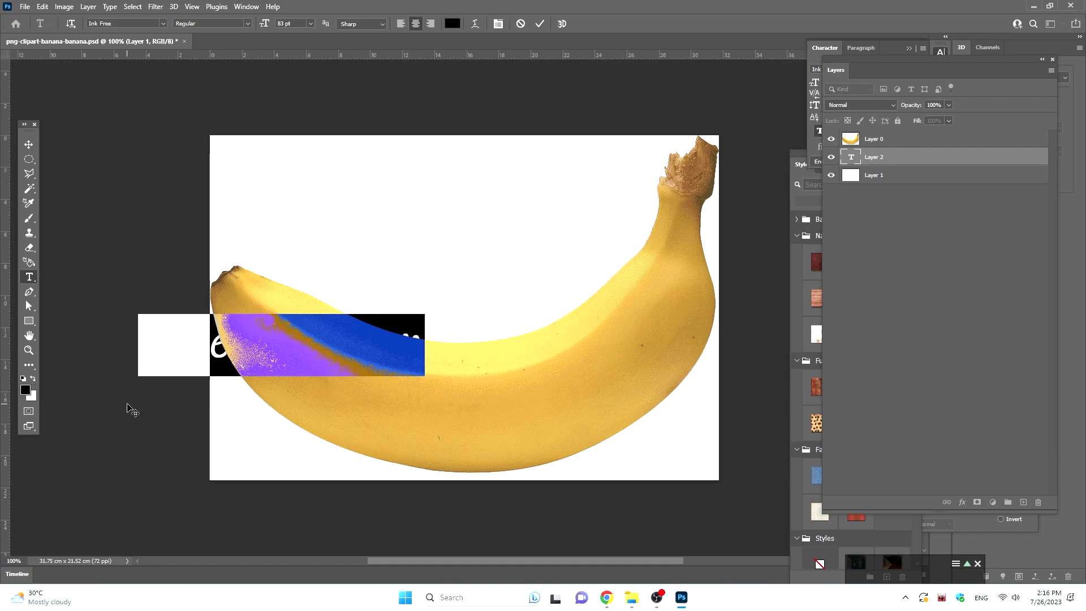
{"action": "key", "text": "BackSpace"}
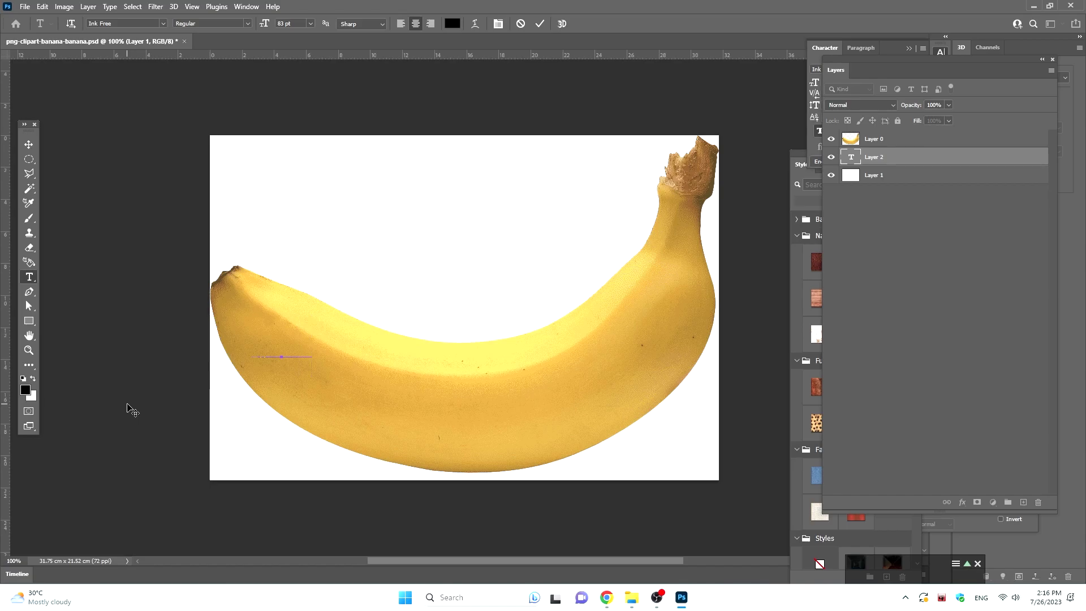
{"action": "type", "text": "Bana"}
{"action": "type", "text": "na"}
{"action": "key", "text": "ctrl"}
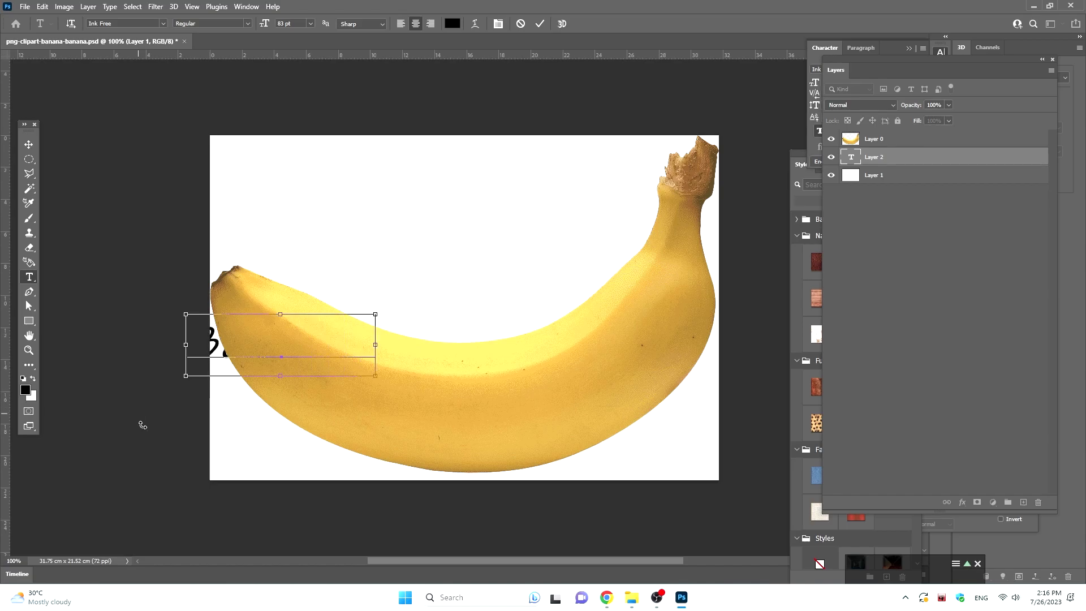
{"action": "key", "text": "ctrl+a"}
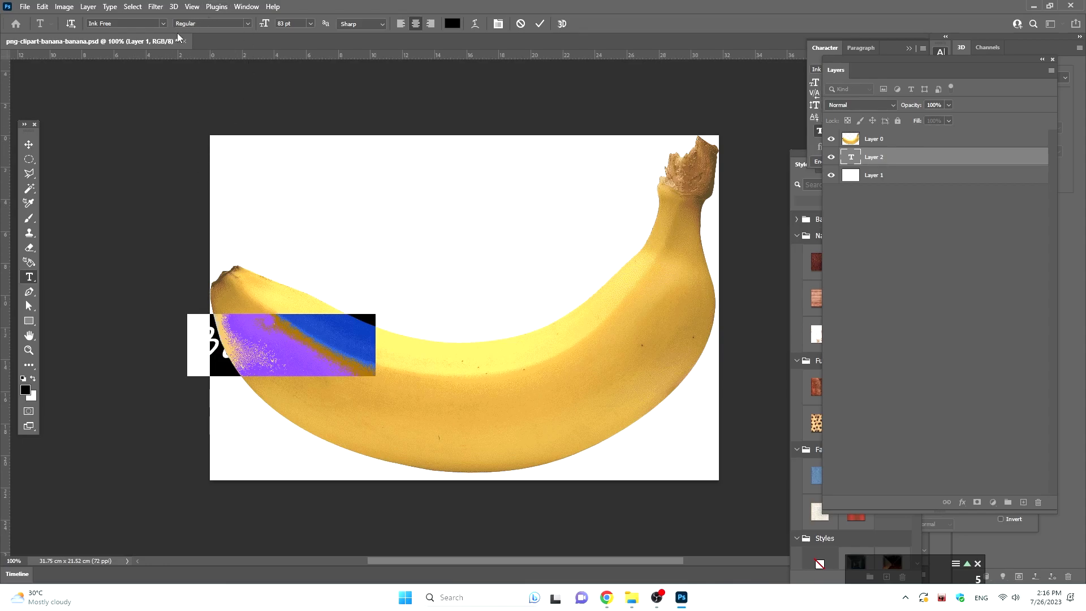
{"action": "left_click", "coordinate": [891, 158]}
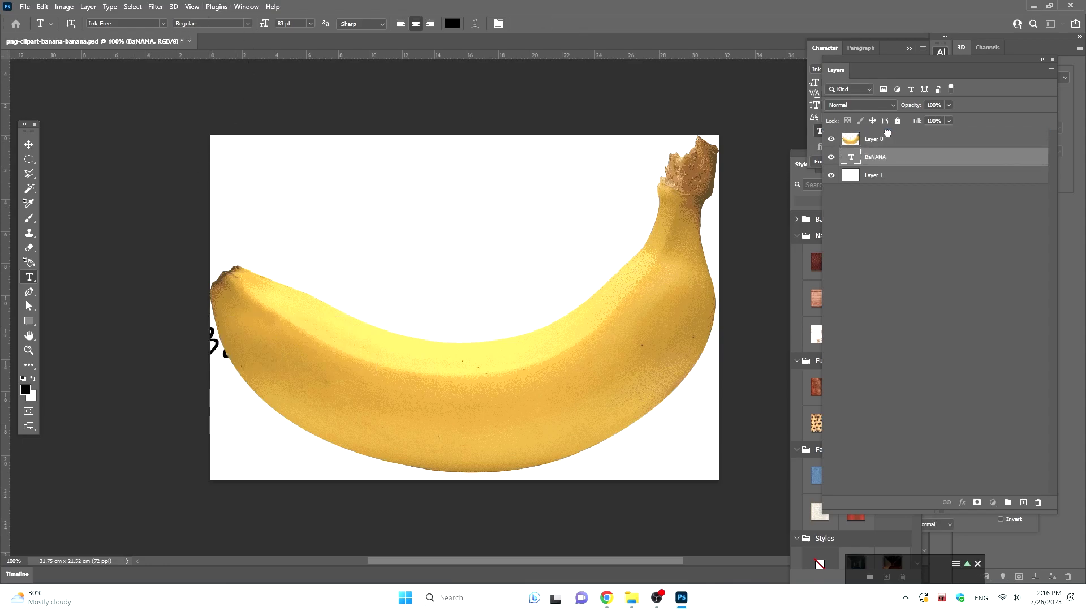
- Move the BaNANA text layer above the banana and drag it to the banana's lower centre
{"action": "left_click_drag", "start_coordinate": [888, 133], "coordinate": [888, 135]}
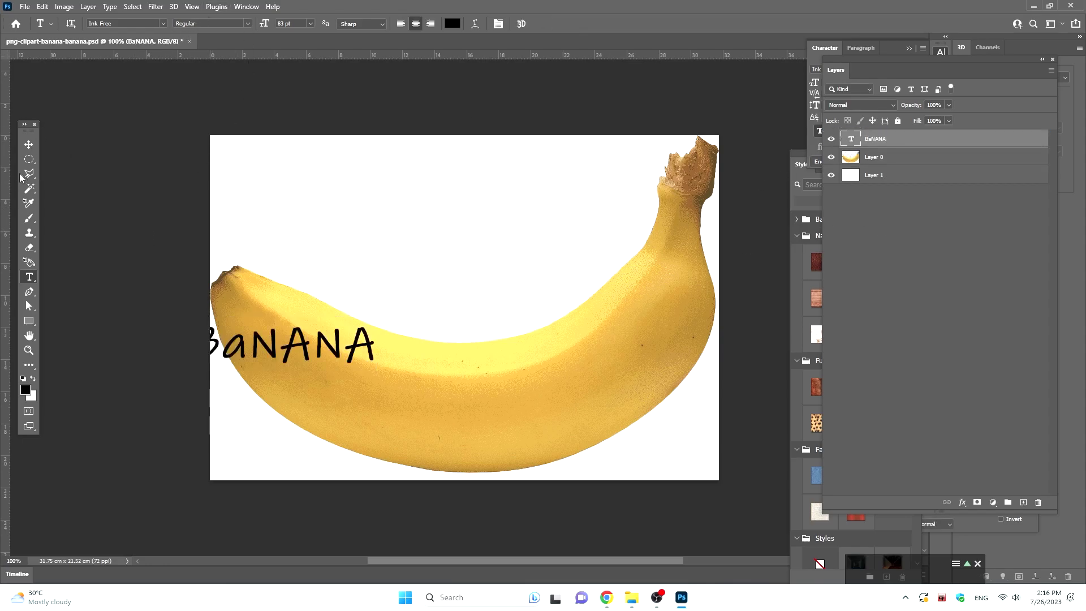
{"action": "left_click", "coordinate": [28, 144]}
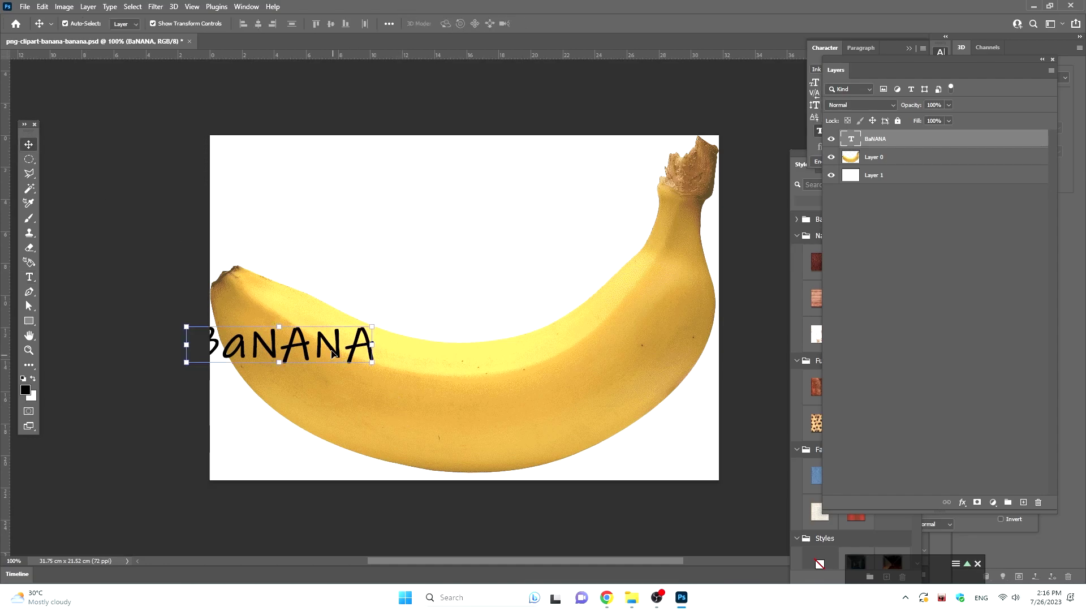
{"action": "left_click_drag", "start_coordinate": [334, 353], "coordinate": [498, 400]}
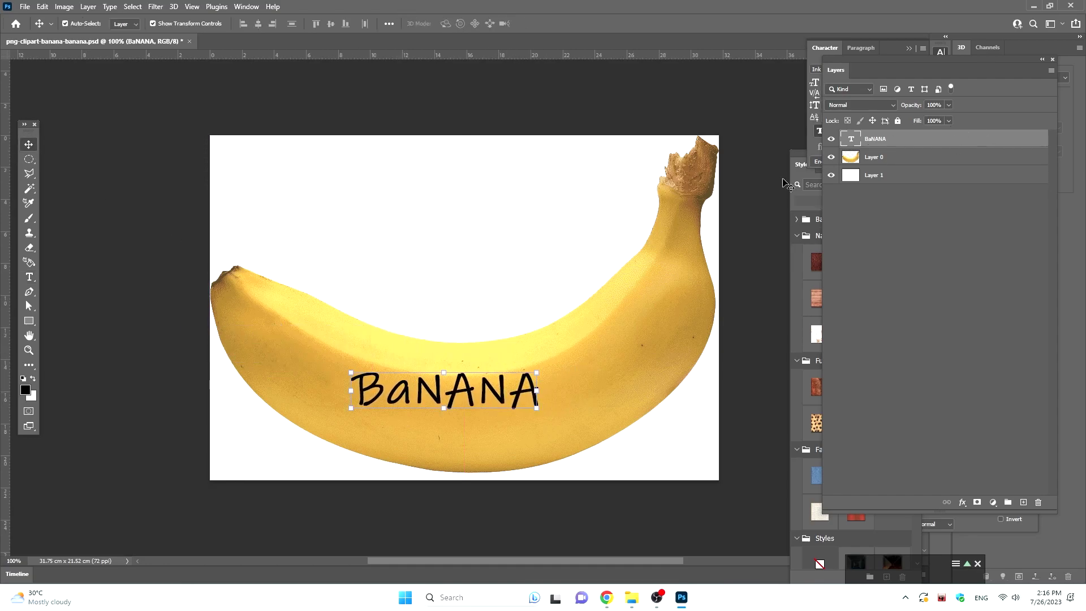
- Replace the lowercase a so the text reads BANANA
{"action": "double_click", "coordinate": [852, 139]}
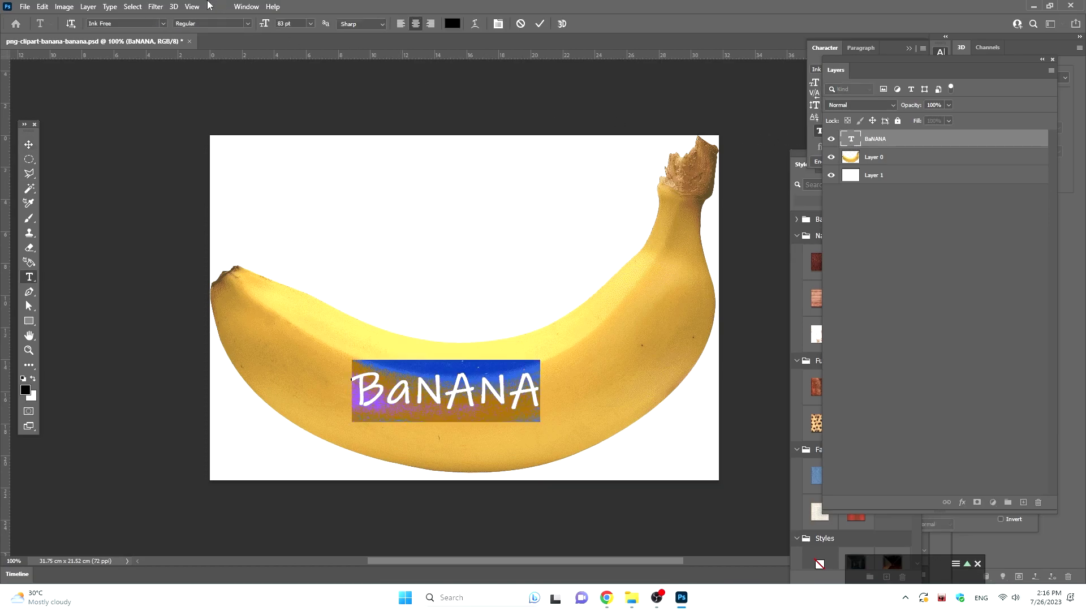
{"action": "left_click", "coordinate": [128, 25]}
{"action": "scroll", "coordinate": [129, 23], "scroll_direction": "down", "scroll_amount": 2}
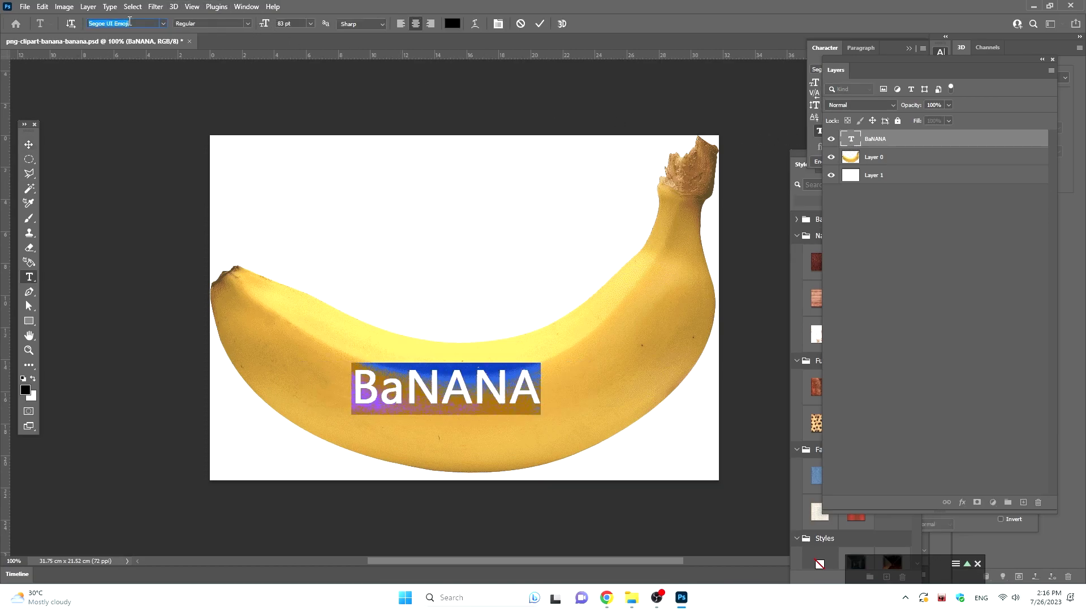
{"action": "left_click_drag", "start_coordinate": [400, 389], "coordinate": [387, 389]}
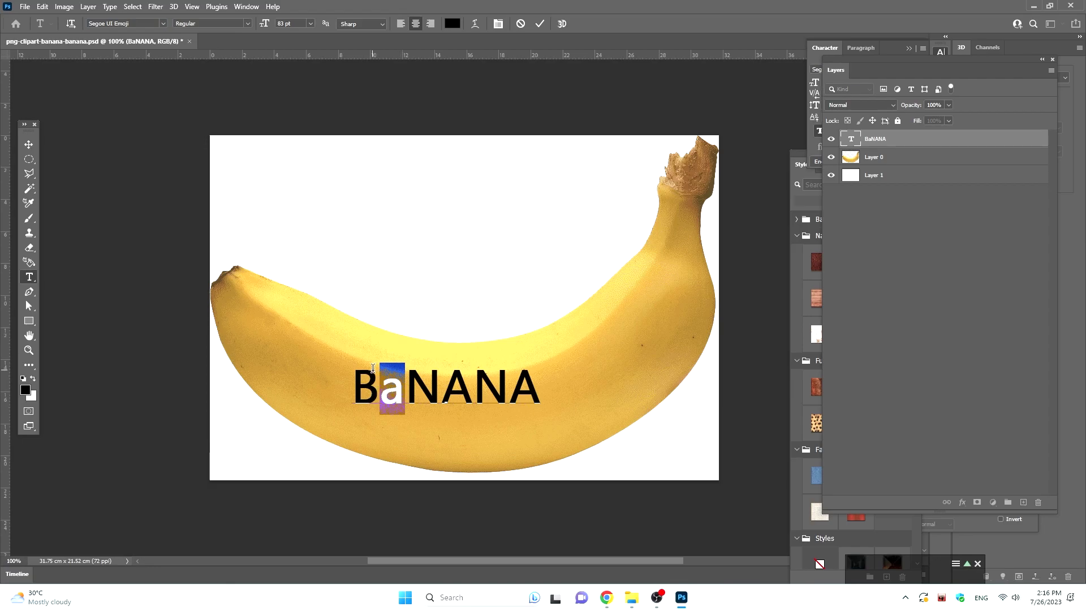
{"action": "key", "text": "BackSpace"}
{"action": "type", "text": "A"}
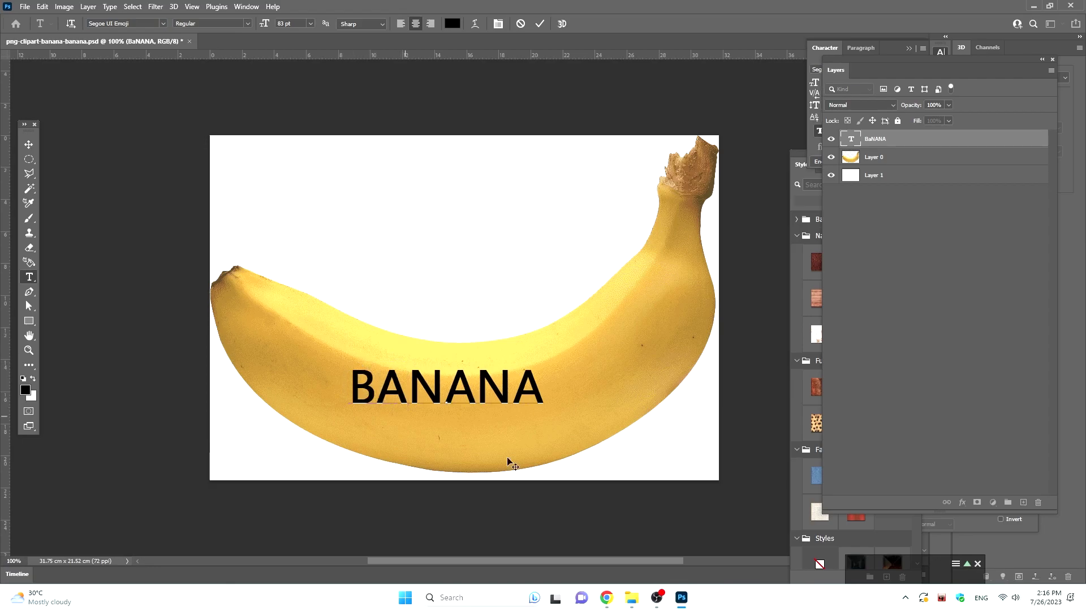
- Set the BANANA text to the Impact font at 245 pt
{"action": "key", "text": "ctrl+a"}
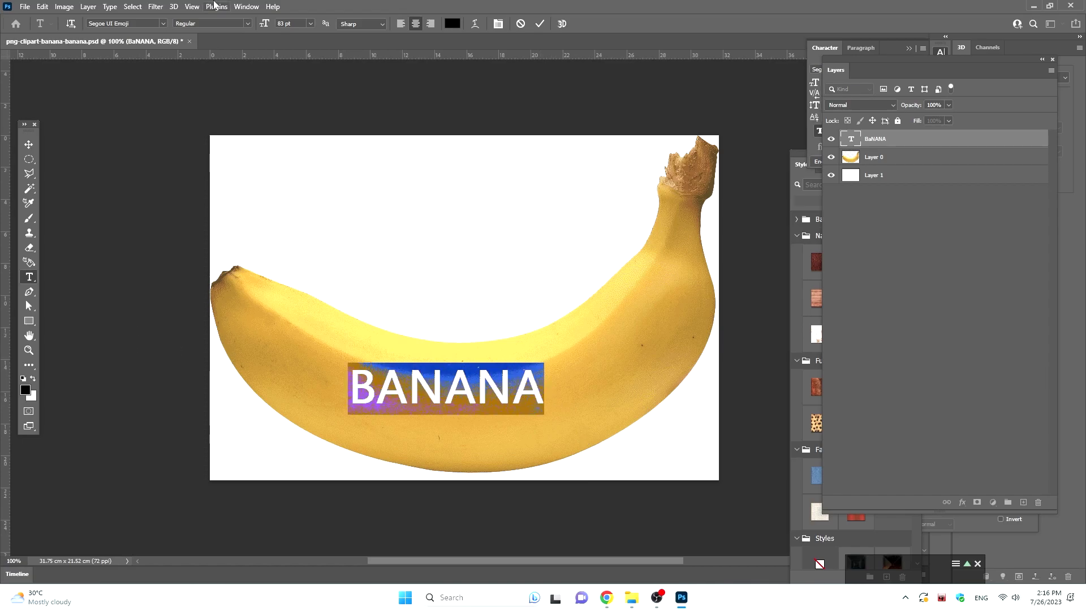
{"action": "left_click", "coordinate": [161, 23]}
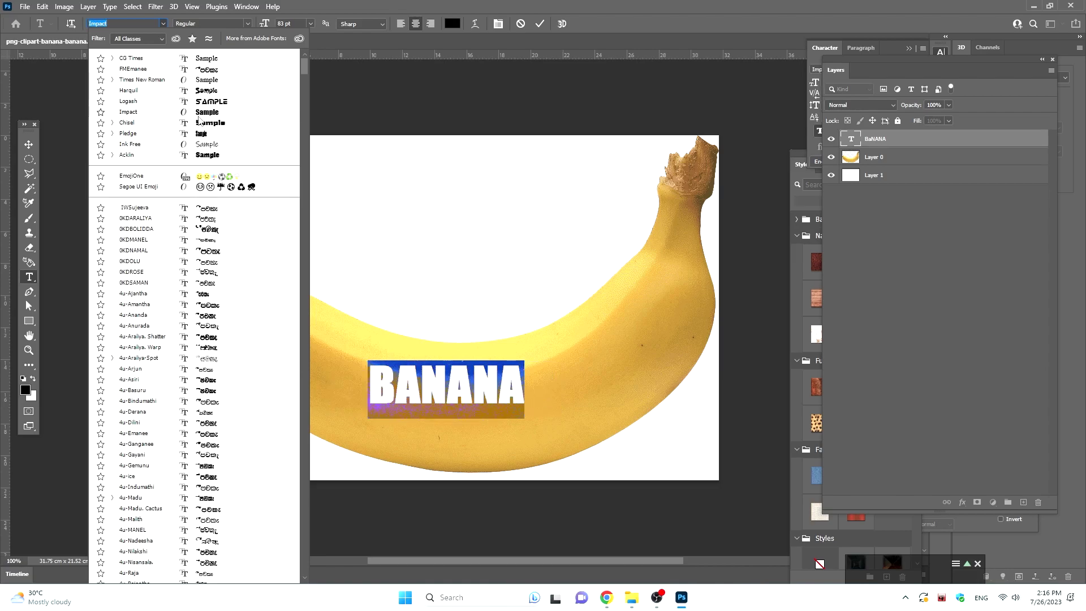
{"action": "left_click", "coordinate": [198, 116]}
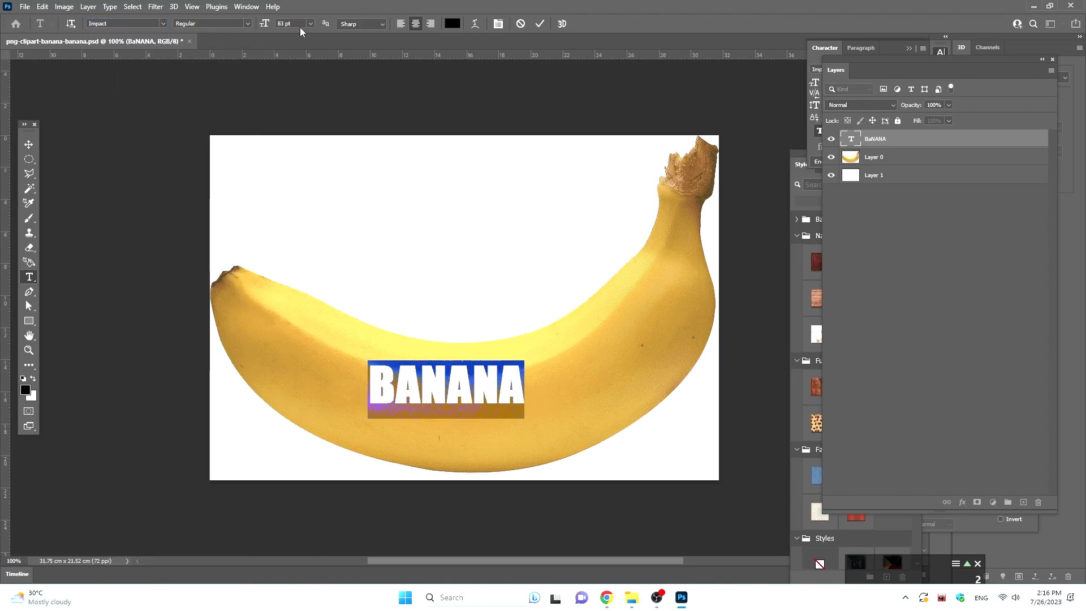
{"action": "scroll", "coordinate": [300, 28], "scroll_direction": "up", "scroll_amount": 6}
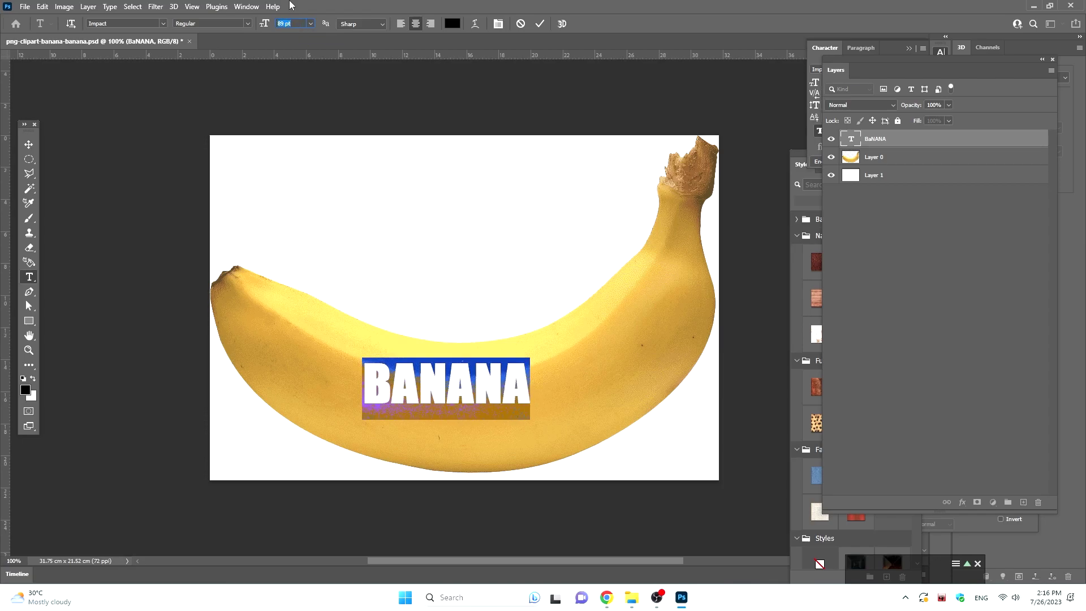
{"action": "scroll", "coordinate": [283, 23], "scroll_direction": "up", "scroll_amount": 4}
{"action": "scroll", "coordinate": [283, 24], "scroll_direction": "up", "scroll_amount": 9}
{"action": "scroll", "coordinate": [283, 24], "scroll_direction": "up", "scroll_amount": 11}
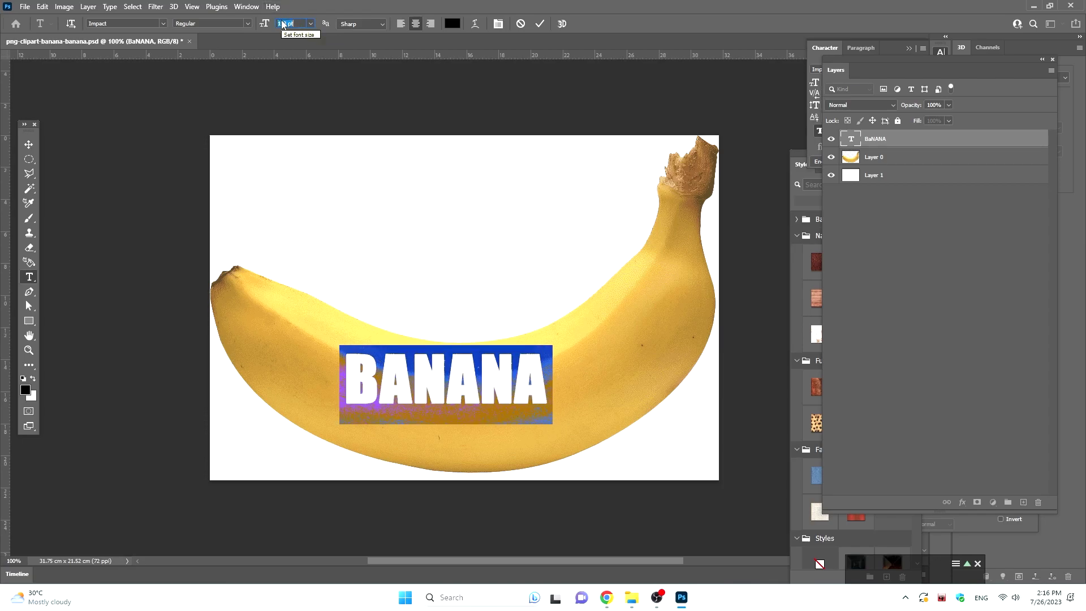
{"action": "scroll", "coordinate": [283, 24], "scroll_direction": "up", "scroll_amount": 12}
{"action": "scroll", "coordinate": [283, 24], "scroll_direction": "up", "scroll_amount": 15}
{"action": "scroll", "coordinate": [282, 24], "scroll_direction": "up", "scroll_amount": 10}
{"action": "scroll", "coordinate": [283, 24], "scroll_direction": "up", "scroll_amount": 10}
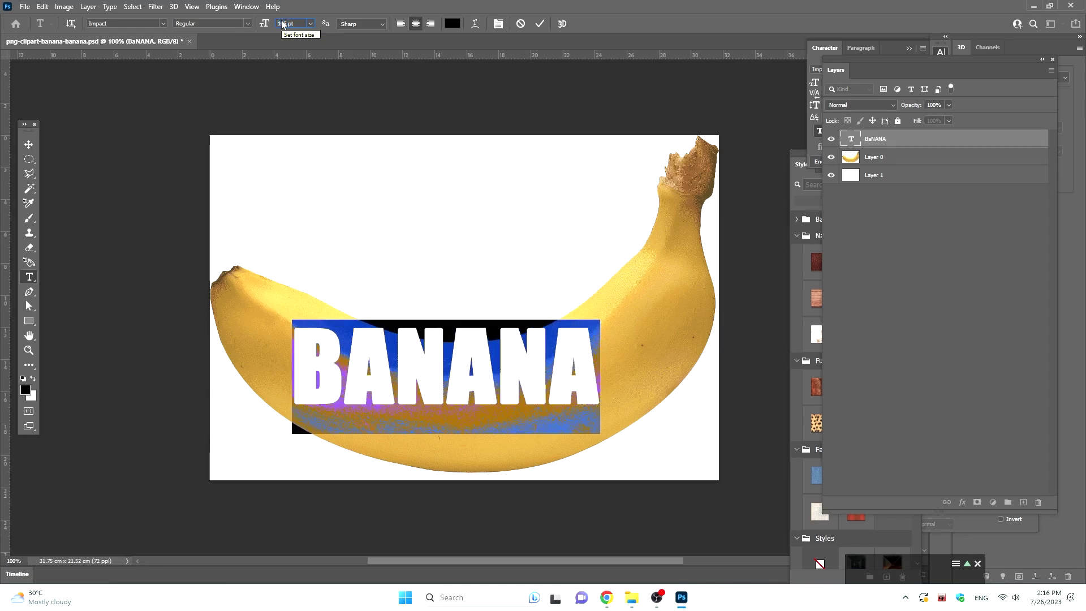
{"action": "scroll", "coordinate": [283, 24], "scroll_direction": "up", "scroll_amount": 6}
{"action": "scroll", "coordinate": [283, 24], "scroll_direction": "up", "scroll_amount": 10}
{"action": "scroll", "coordinate": [283, 23], "scroll_direction": "up", "scroll_amount": 9}
{"action": "scroll", "coordinate": [283, 24], "scroll_direction": "up", "scroll_amount": 10}
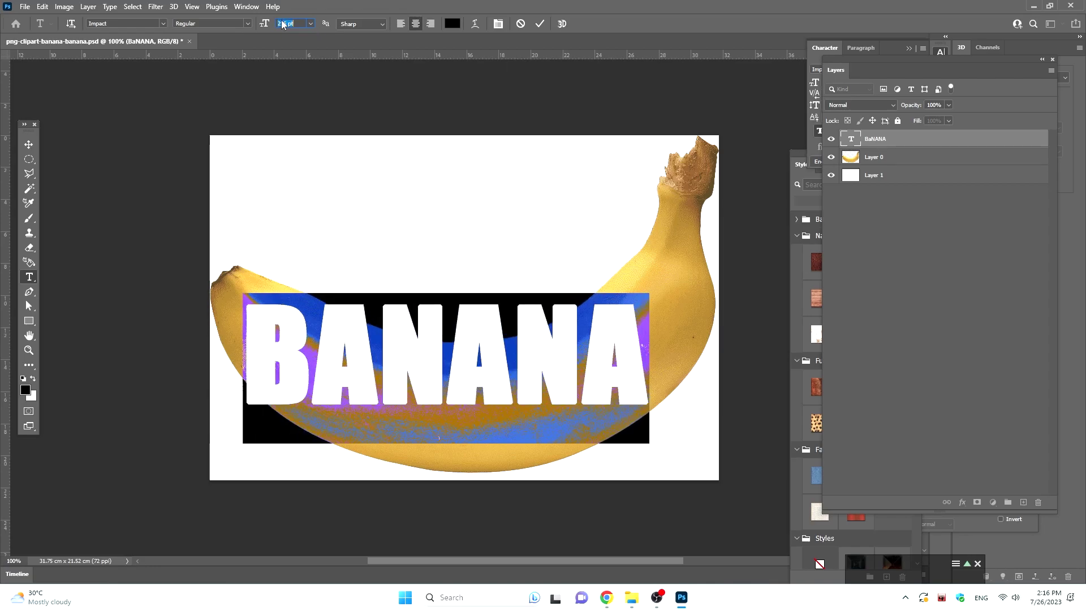
{"action": "scroll", "coordinate": [283, 24], "scroll_direction": "up", "scroll_amount": 8}
{"action": "scroll", "coordinate": [283, 24], "scroll_direction": "up", "scroll_amount": 10}
{"action": "scroll", "coordinate": [283, 24], "scroll_direction": "up", "scroll_amount": 5}
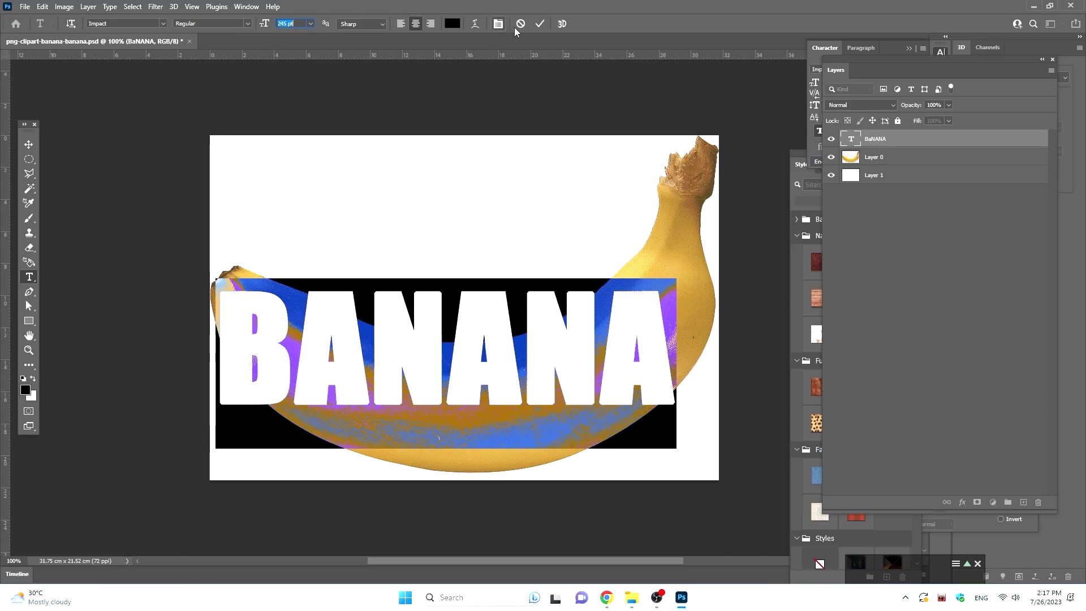
- Warp the BANANA text with the Arc style at a -42 bend
{"action": "left_click", "coordinate": [476, 25]}
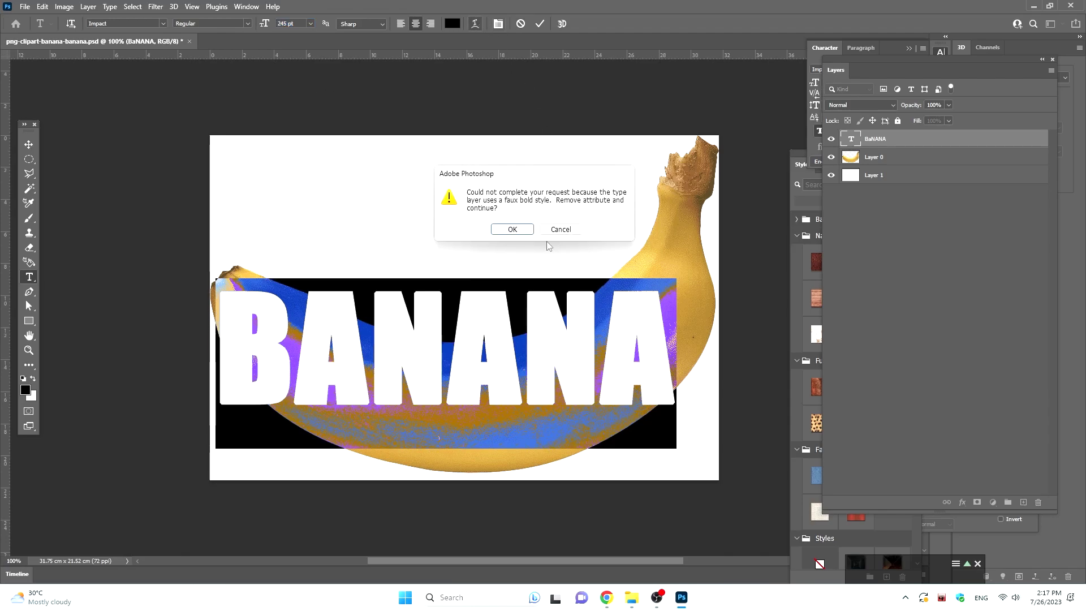
{"action": "left_click", "coordinate": [522, 232]}
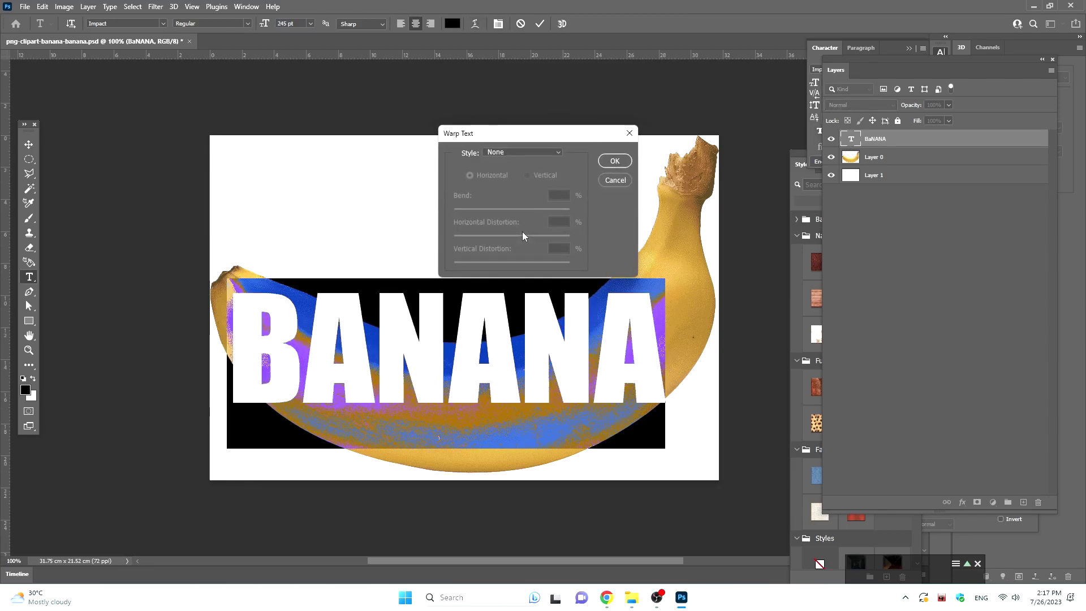
{"action": "left_click", "coordinate": [558, 153]}
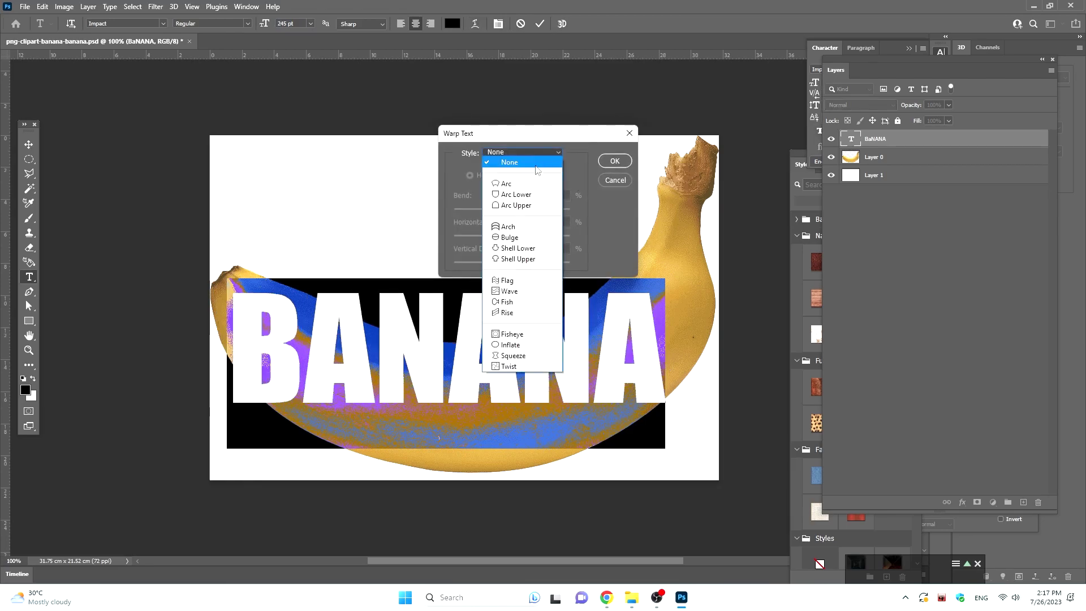
{"action": "left_click", "coordinate": [525, 187]}
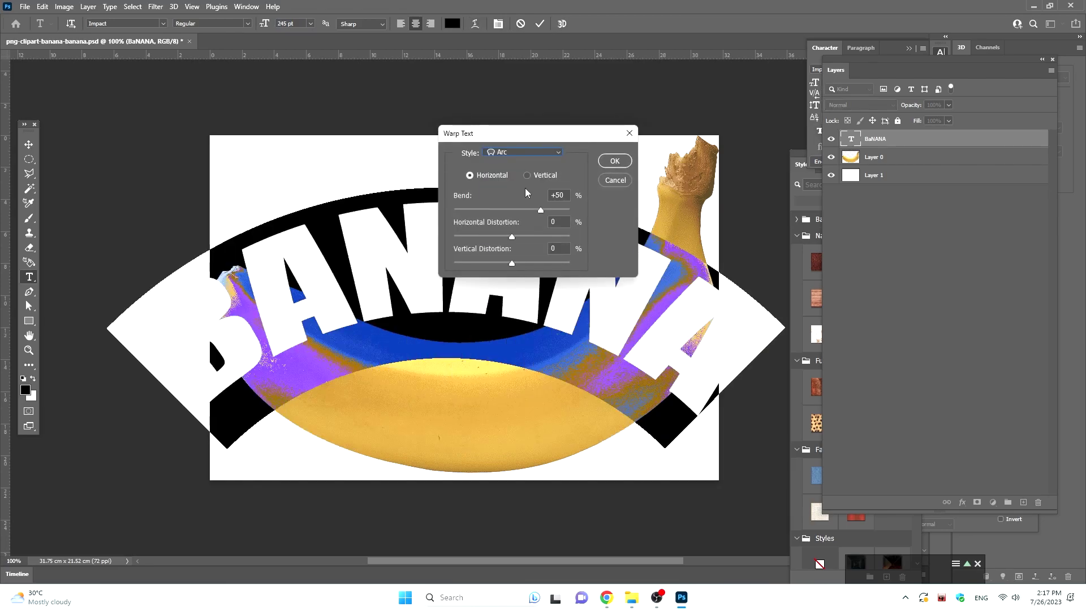
{"action": "left_click", "coordinate": [489, 210]}
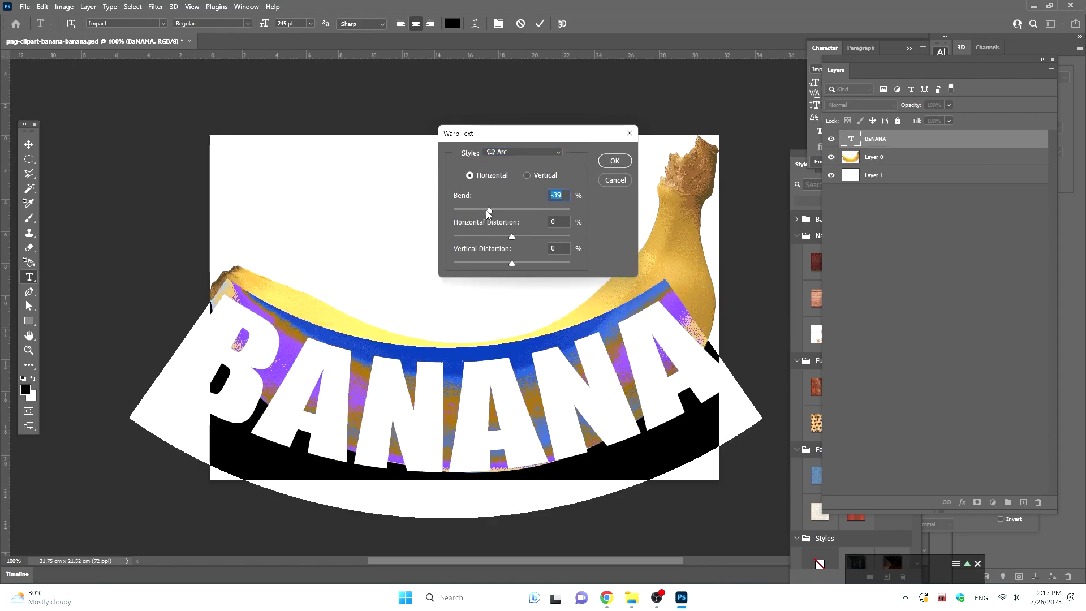
{"action": "left_click_drag", "start_coordinate": [489, 211], "coordinate": [487, 211]}
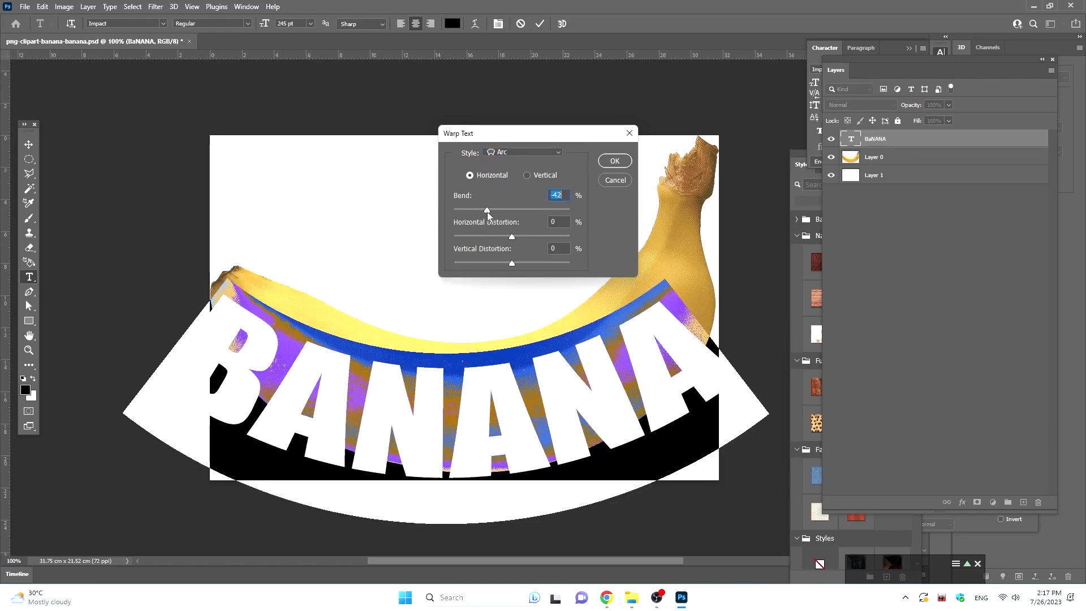
{"action": "left_click", "coordinate": [615, 162]}
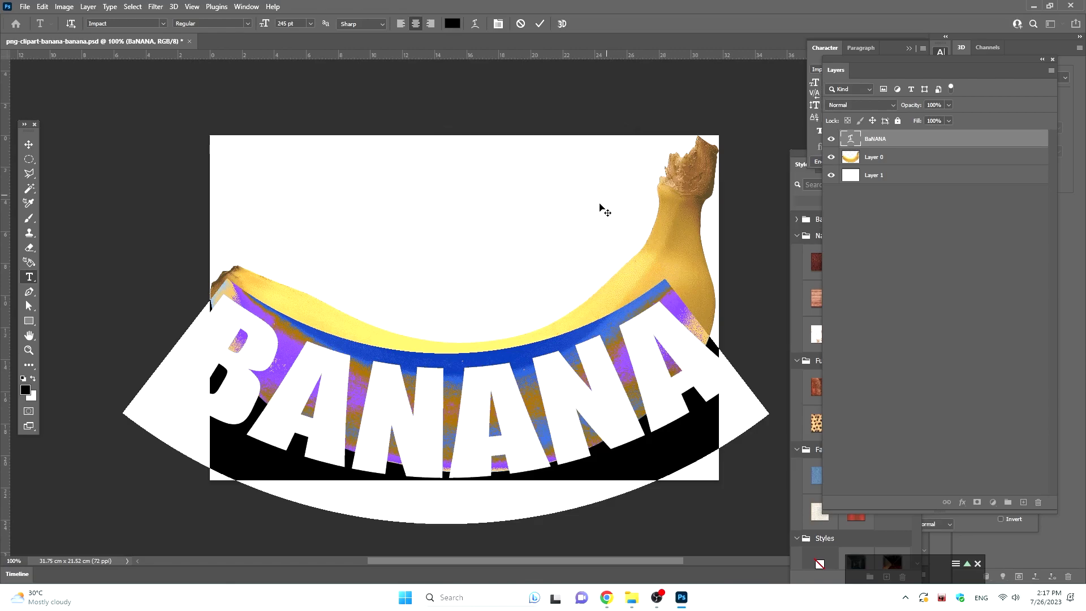
{"action": "left_click", "coordinate": [28, 145]}
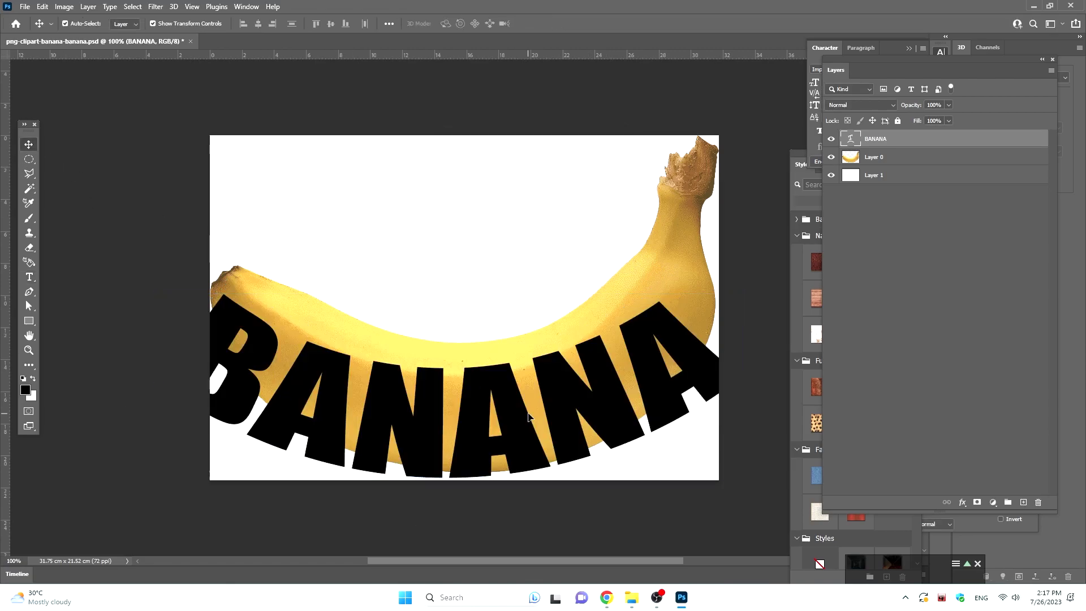
- Scale the warped text to about 88%, tilt it about -4°, and move it onto the banana
{"action": "left_click_drag", "start_coordinate": [529, 417], "coordinate": [545, 375]}
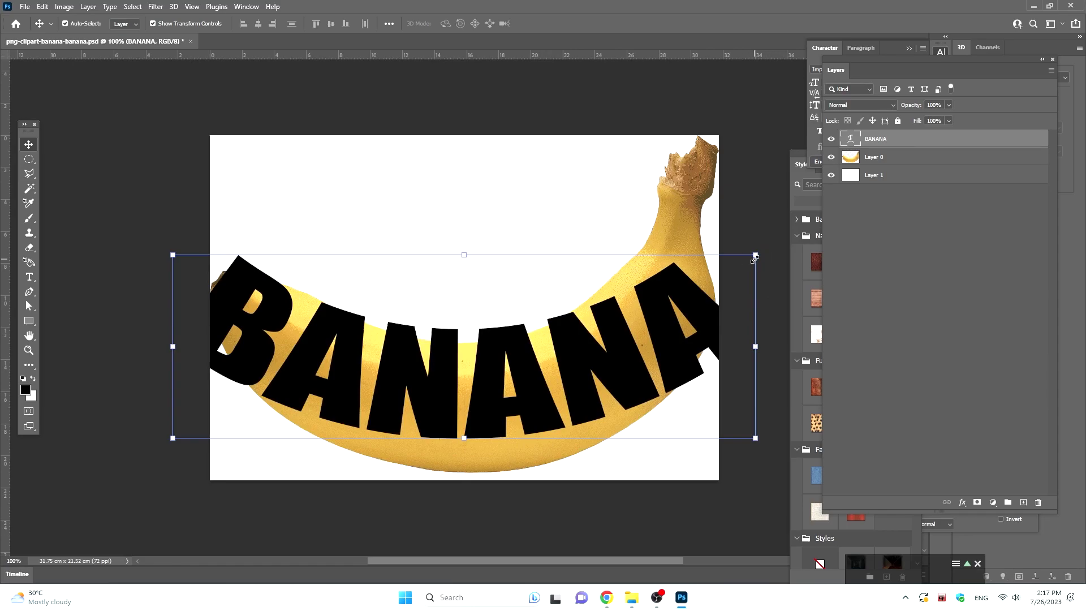
{"action": "left_click_drag", "start_coordinate": [755, 256], "coordinate": [775, 248]}
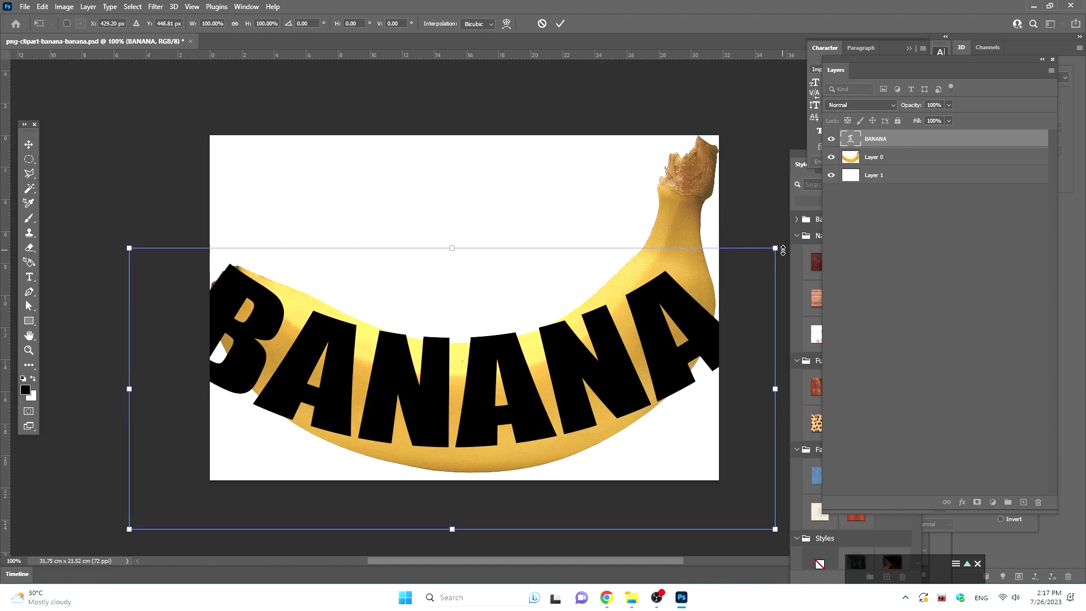
{"action": "left_click_drag", "start_coordinate": [778, 250], "coordinate": [747, 294]}
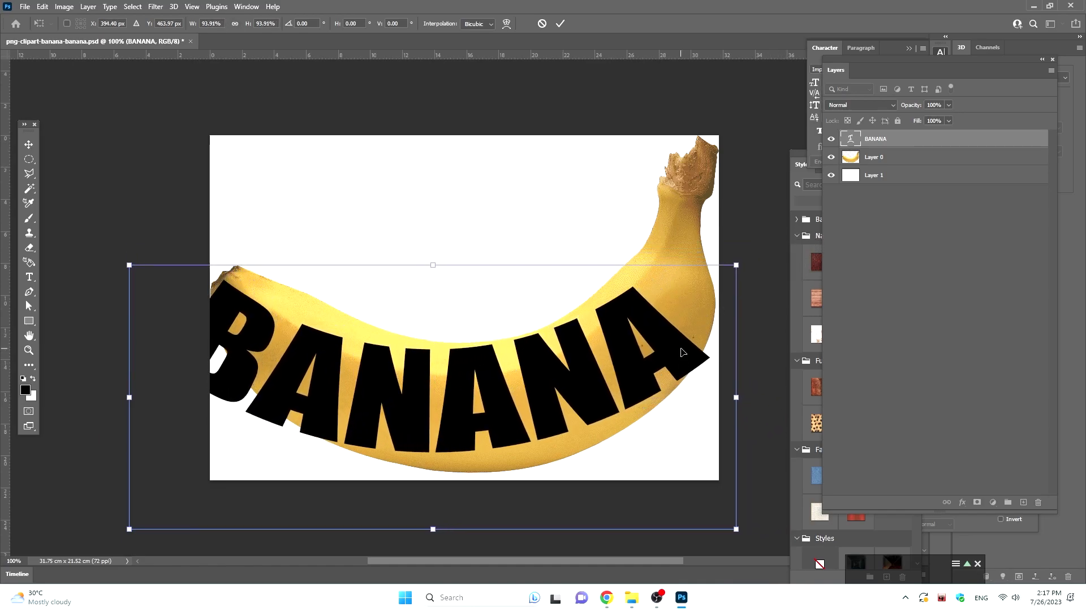
{"action": "left_click_drag", "start_coordinate": [692, 359], "coordinate": [698, 325]}
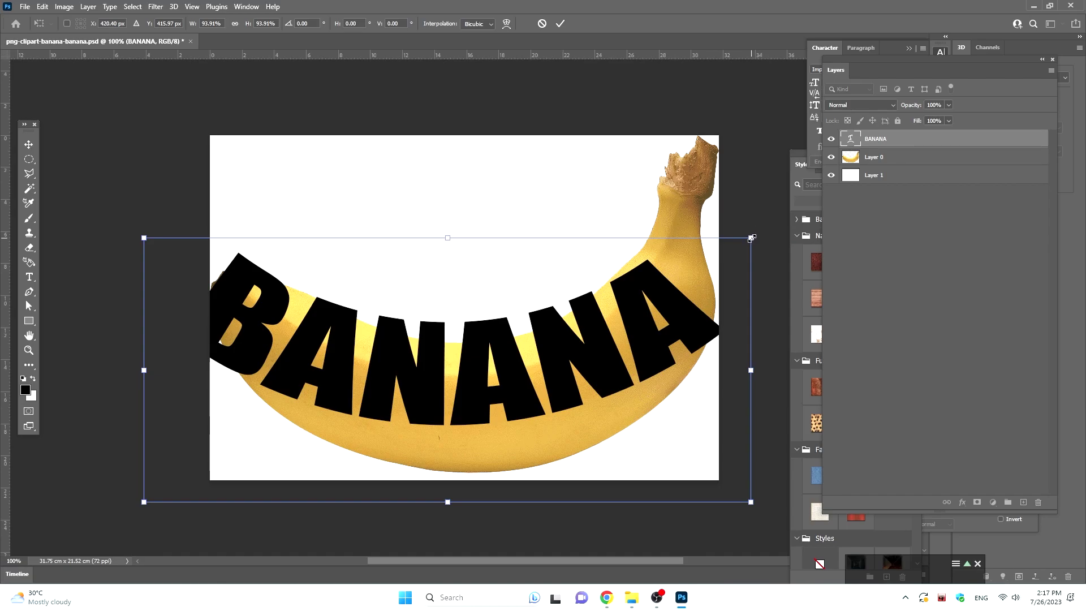
{"action": "left_click_drag", "start_coordinate": [751, 238], "coordinate": [741, 243]}
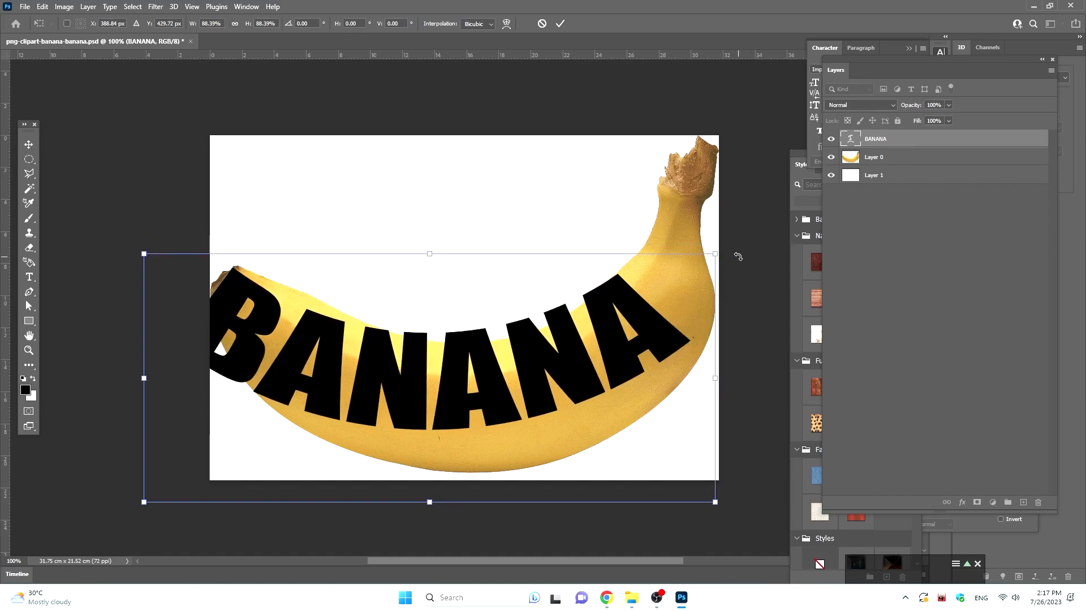
{"action": "left_click_drag", "start_coordinate": [537, 338], "coordinate": [579, 344]}
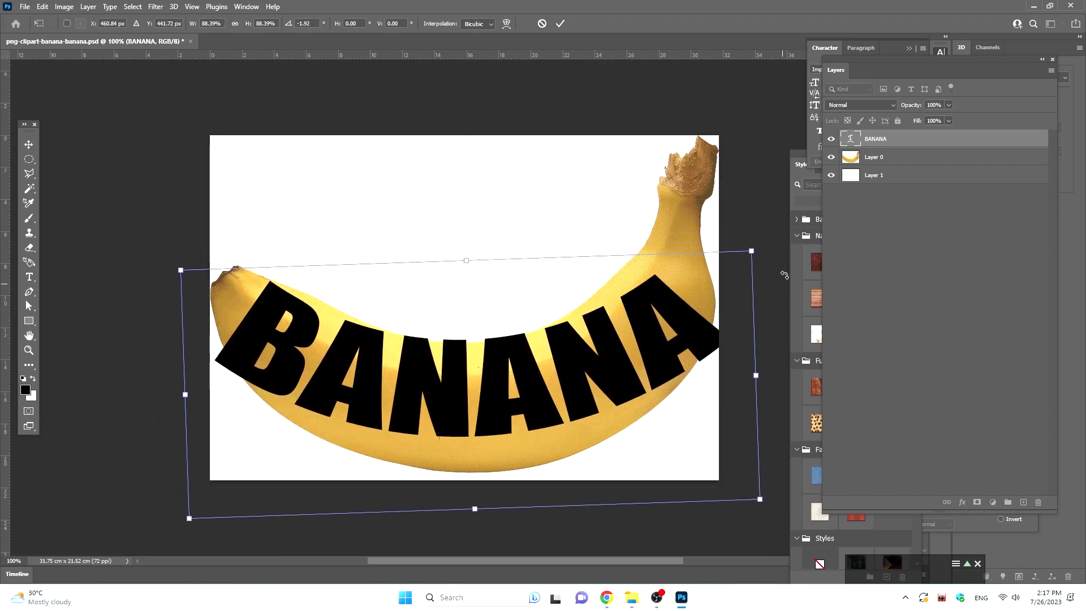
{"action": "left_click_drag", "start_coordinate": [762, 247], "coordinate": [747, 241]}
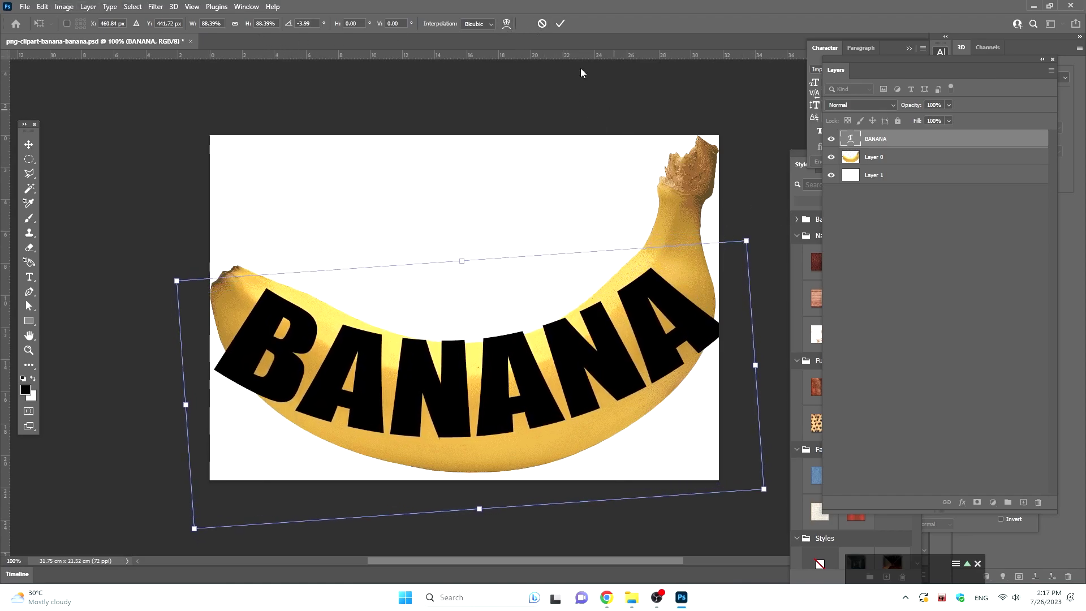
{"action": "left_click", "coordinate": [560, 23]}
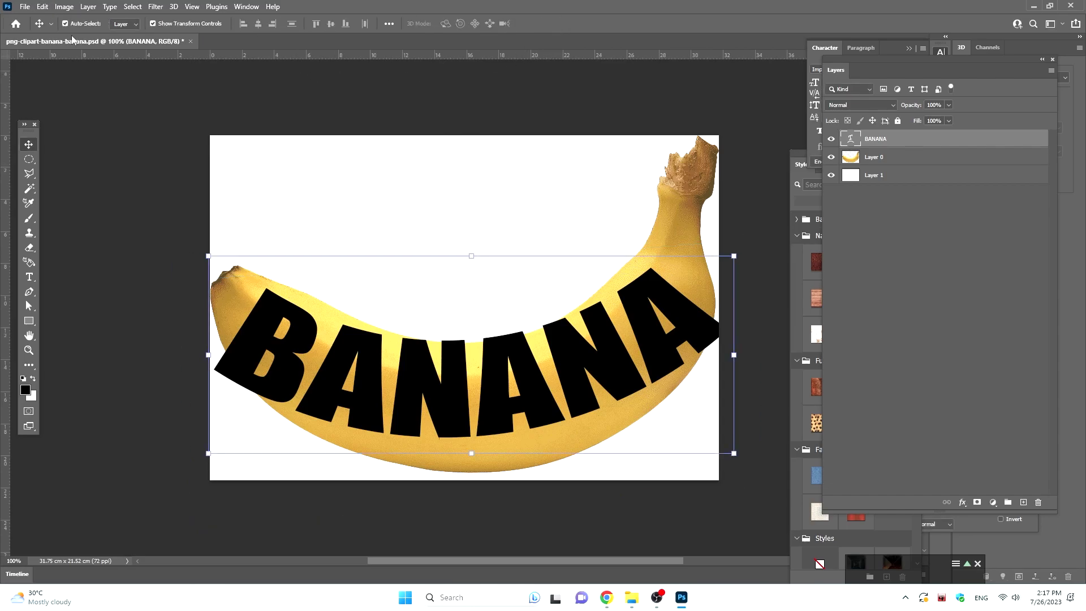
{"action": "double_click", "coordinate": [551, 391]}
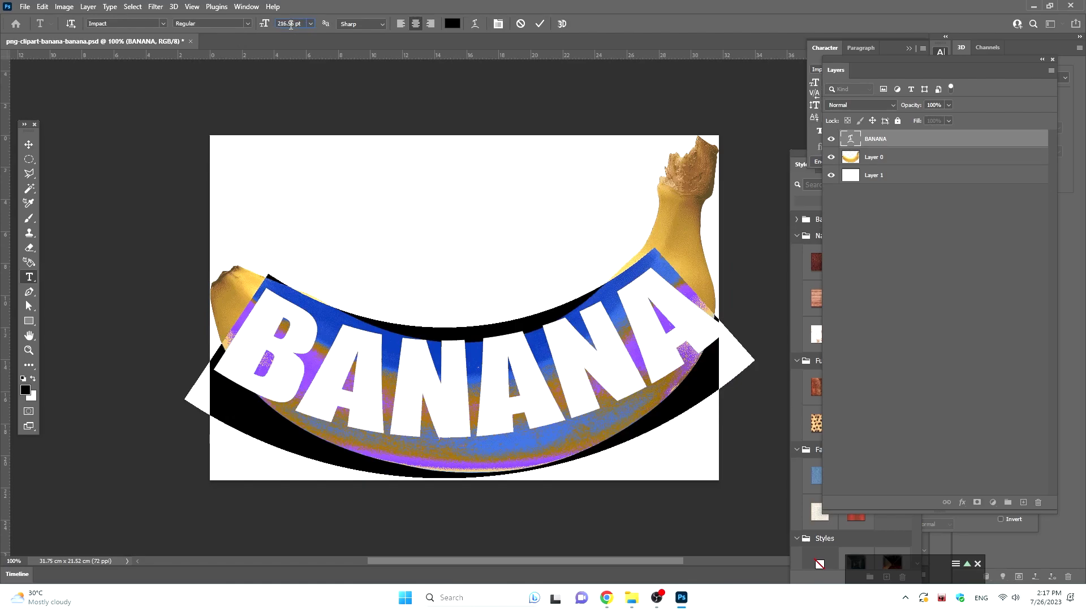
- Change the font size to 225 pt, then rescale the text and move it lower on the banana
{"action": "scroll", "coordinate": [290, 25], "scroll_direction": "up", "scroll_amount": 4}
{"action": "scroll", "coordinate": [291, 26], "scroll_direction": "up", "scroll_amount": 4}
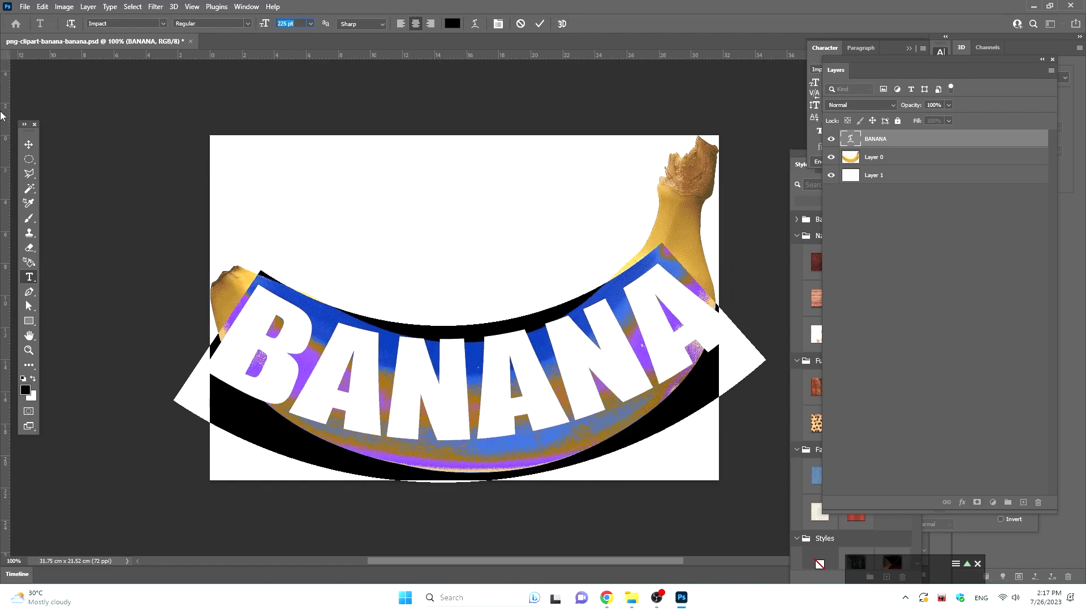
{"action": "left_click", "coordinate": [28, 145]}
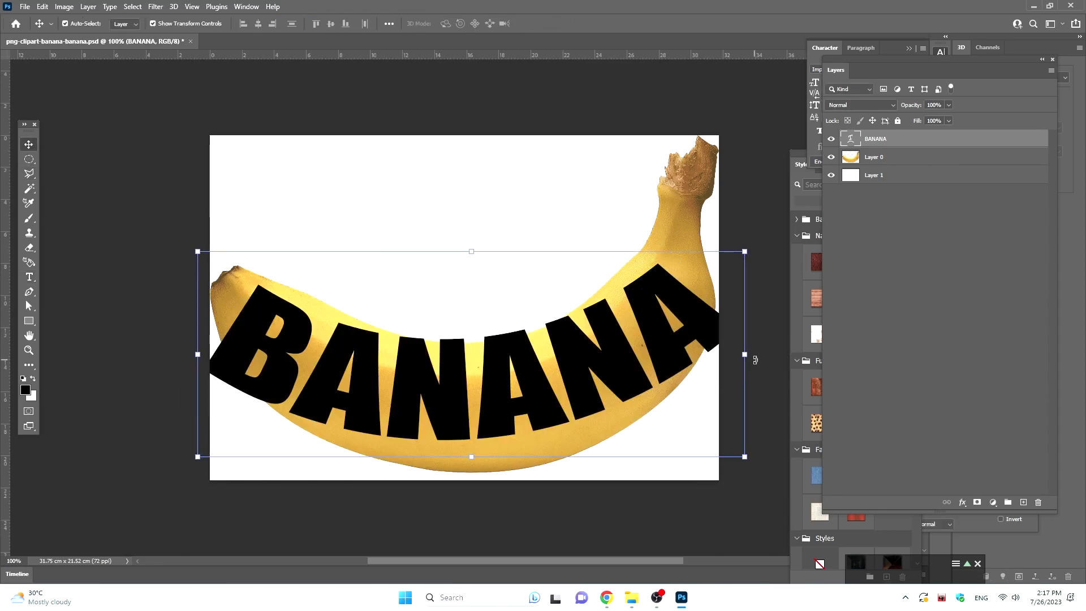
{"action": "mouse_move", "coordinate": [746, 355]}
{"action": "left_mouse_down"}
{"action": "mouse_move", "coordinate": [764, 327]}
{"action": "mouse_move", "coordinate": [745, 373]}
{"action": "left_mouse_up"}
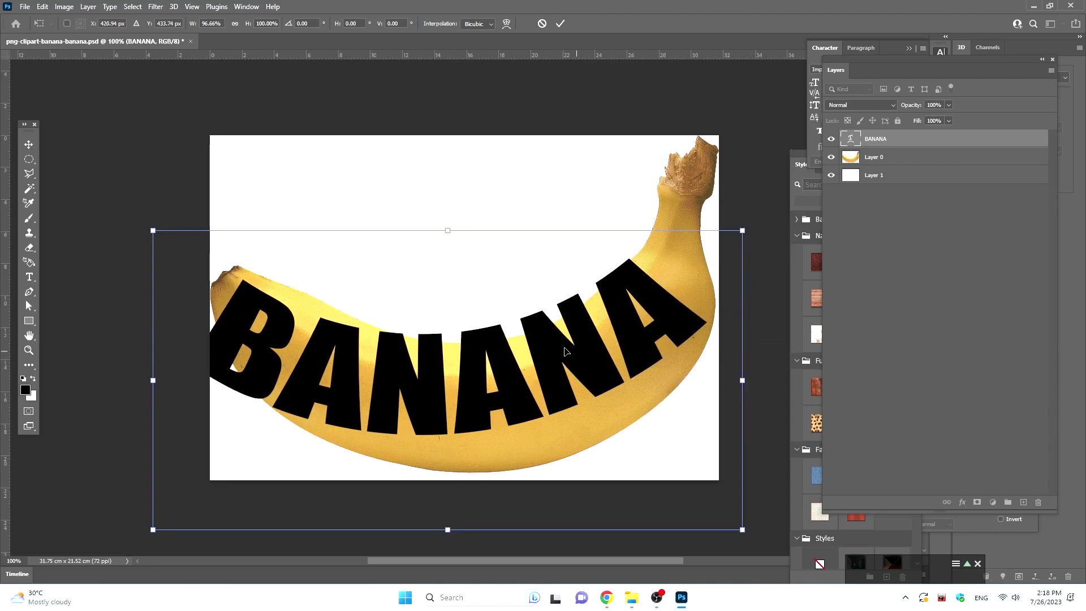
{"action": "mouse_move", "coordinate": [556, 347]}
{"action": "left_mouse_down"}
{"action": "mouse_move", "coordinate": [589, 338]}
{"action": "mouse_move", "coordinate": [587, 353]}
{"action": "left_mouse_up"}
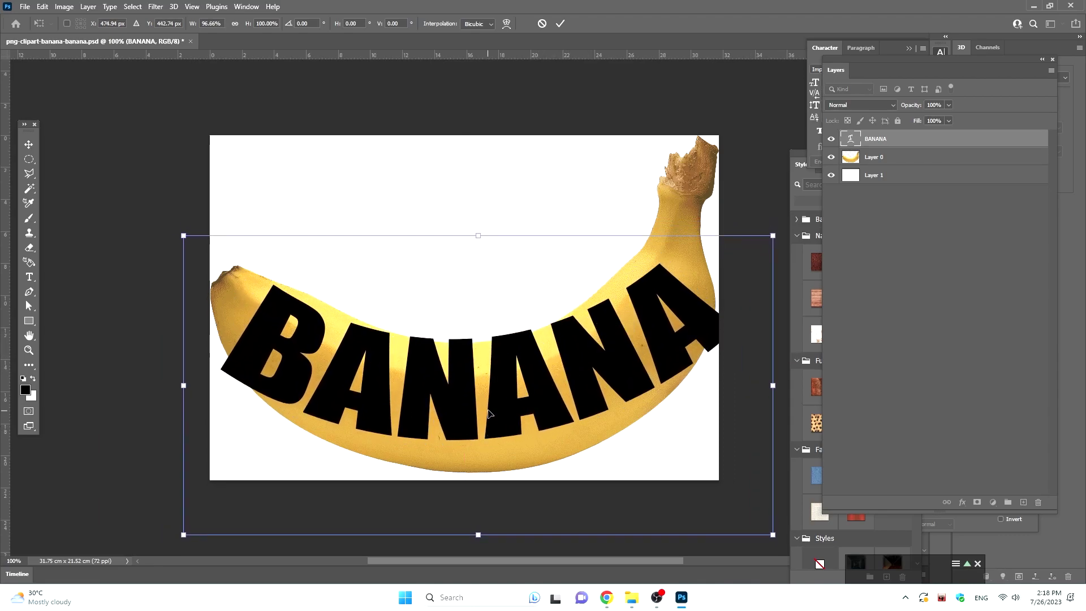
{"action": "left_click_drag", "start_coordinate": [489, 413], "coordinate": [491, 433]}
- Give the BANANA text 127% vertical scale and 92% horizontal scale in the Character panel
{"action": "key", "text": "Return"}
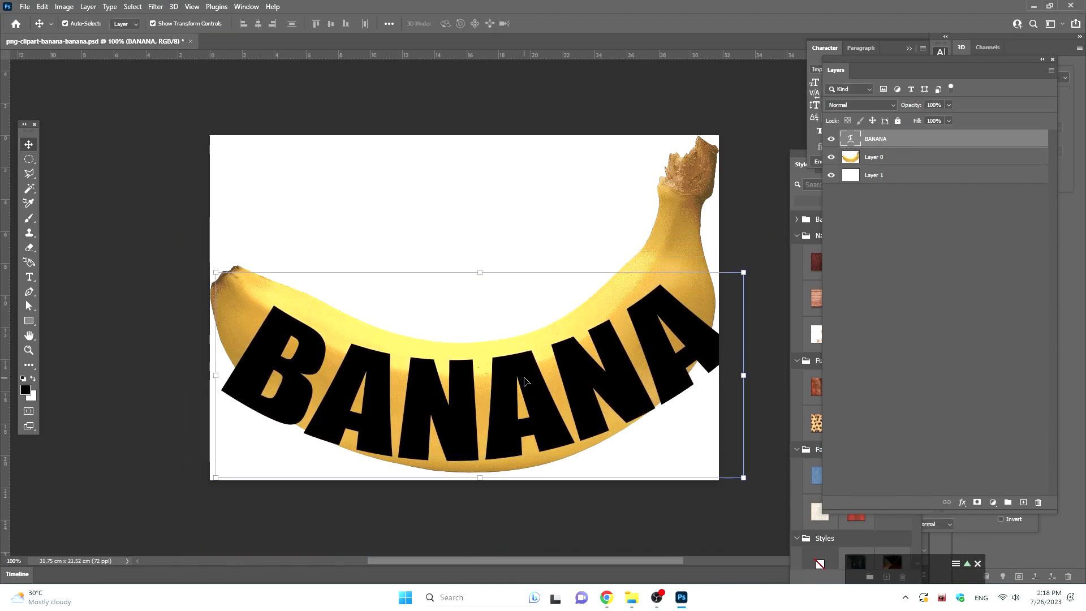
{"action": "double_click", "coordinate": [572, 346]}
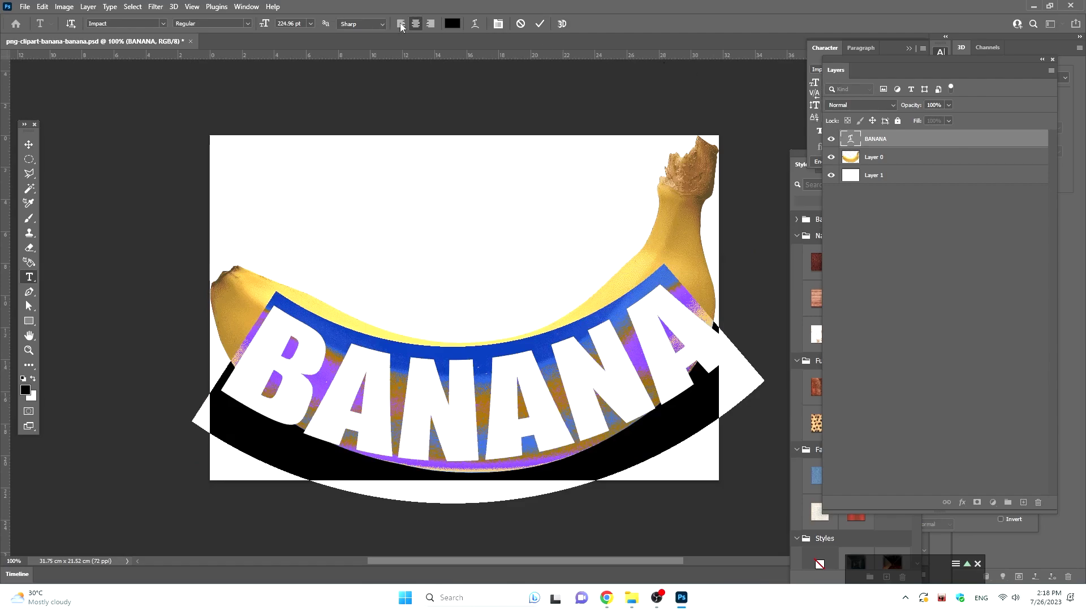
{"action": "left_click", "coordinate": [498, 23]}
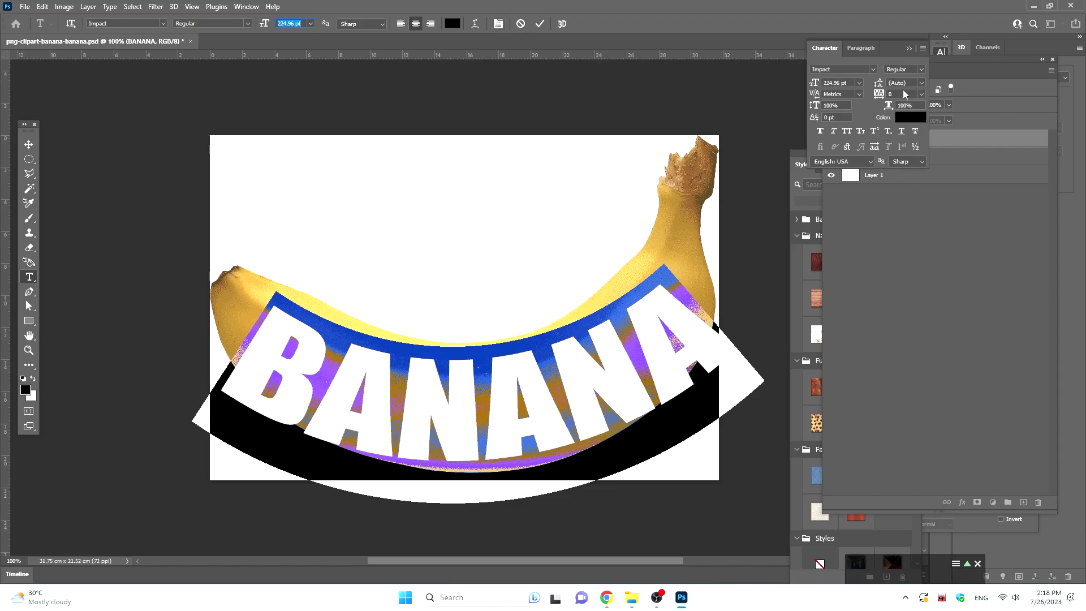
{"action": "left_click", "coordinate": [843, 105]}
{"action": "scroll", "coordinate": [843, 106], "scroll_direction": "up", "scroll_amount": 5}
{"action": "scroll", "coordinate": [842, 104], "scroll_direction": "up", "scroll_amount": 5}
{"action": "scroll", "coordinate": [840, 102], "scroll_direction": "up", "scroll_amount": 4}
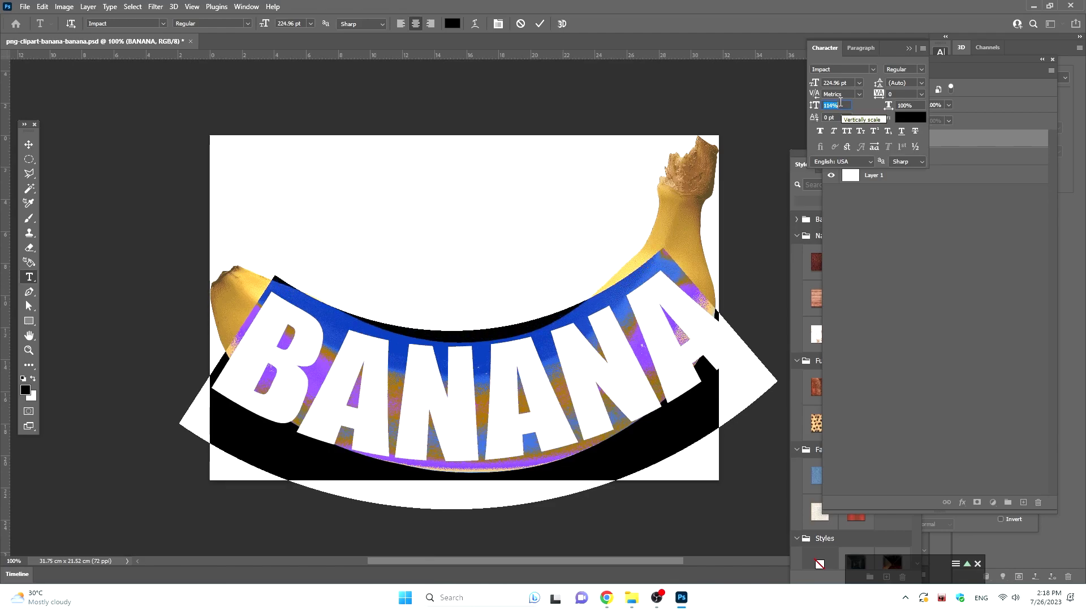
{"action": "scroll", "coordinate": [841, 103], "scroll_direction": "up", "scroll_amount": 7}
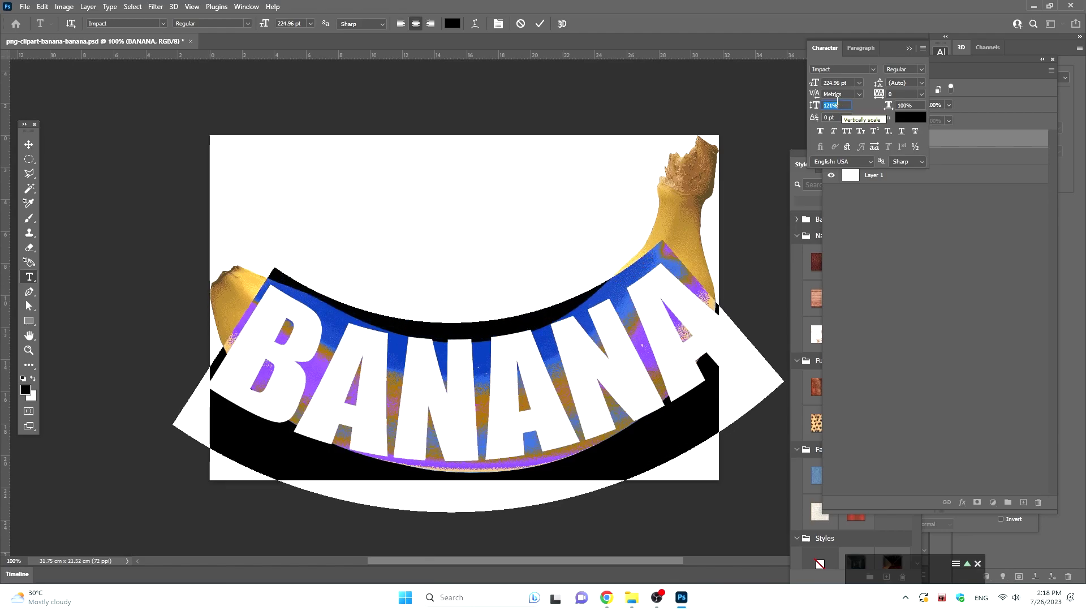
{"action": "left_click", "coordinate": [913, 105]}
{"action": "scroll", "coordinate": [914, 105], "scroll_direction": "down", "scroll_amount": 3}
{"action": "scroll", "coordinate": [916, 104], "scroll_direction": "down", "scroll_amount": 2}
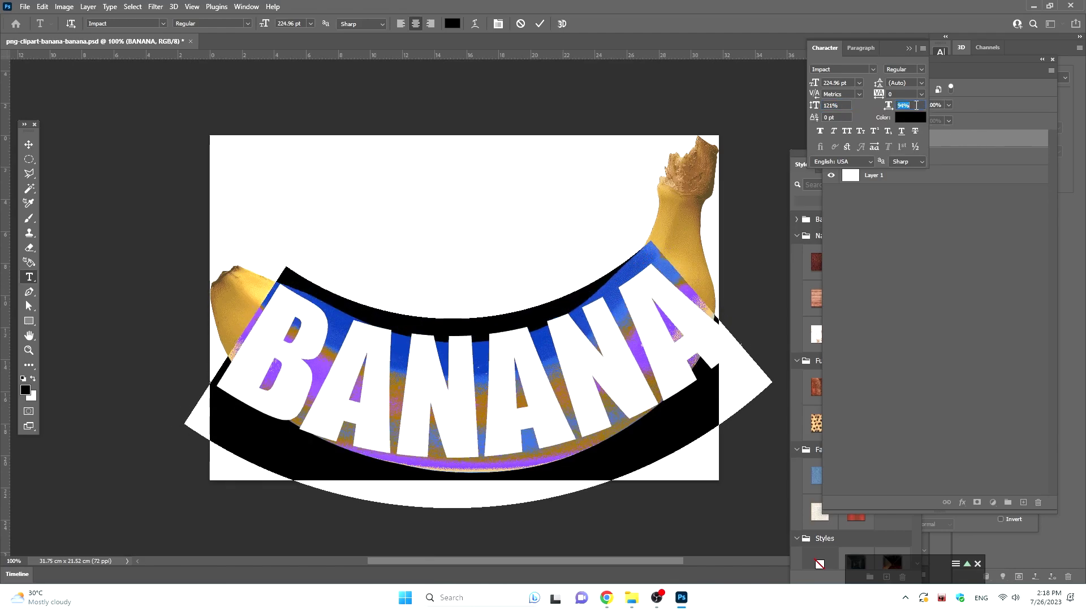
{"action": "scroll", "coordinate": [916, 104], "scroll_direction": "down", "scroll_amount": 3}
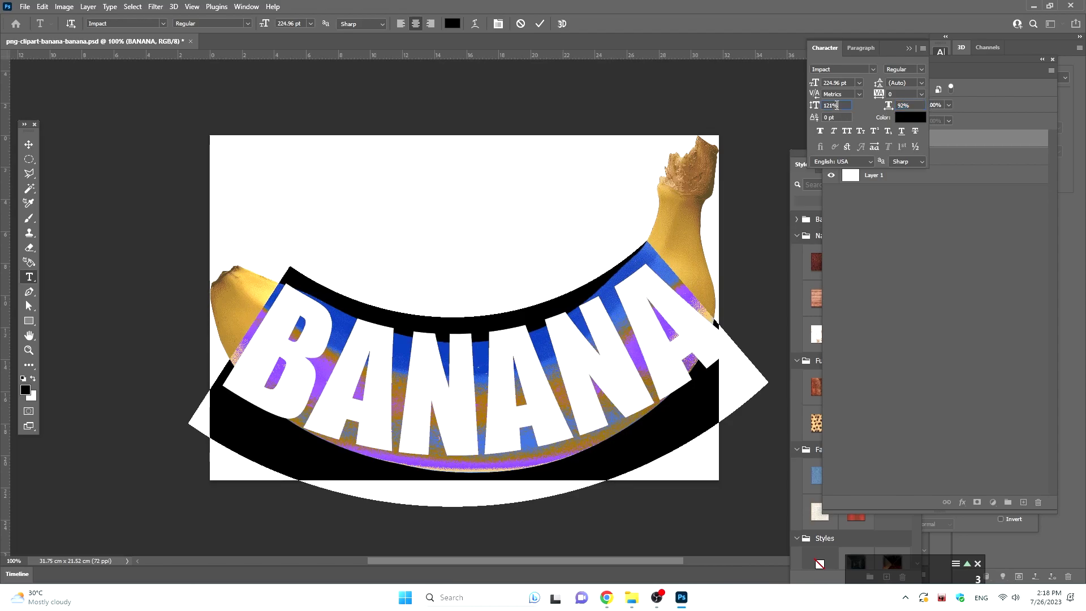
{"action": "scroll", "coordinate": [836, 105], "scroll_direction": "up", "scroll_amount": 6}
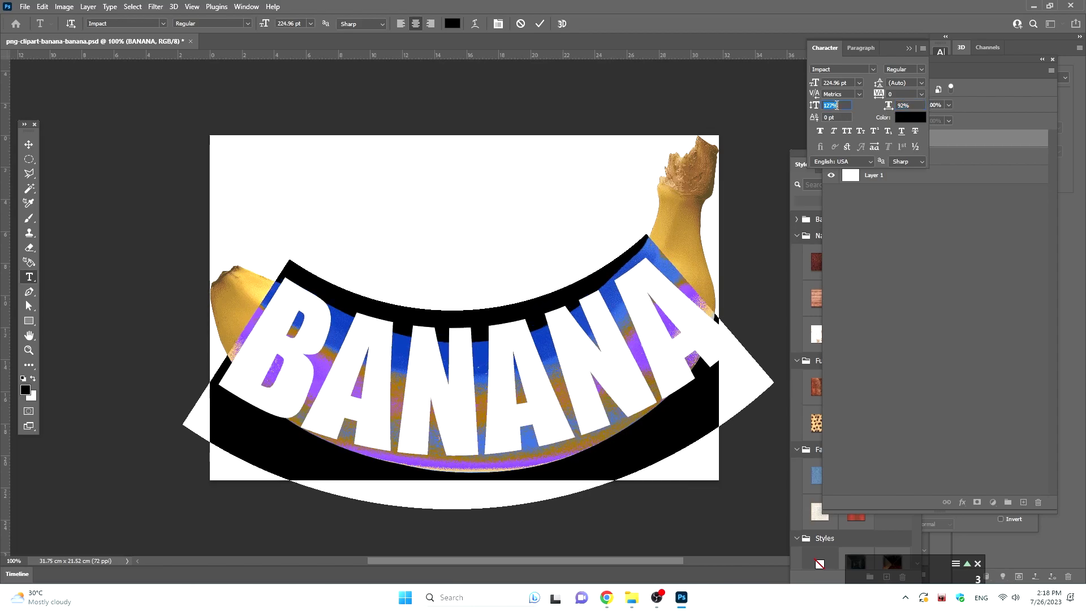
{"action": "left_click", "coordinate": [27, 145]}
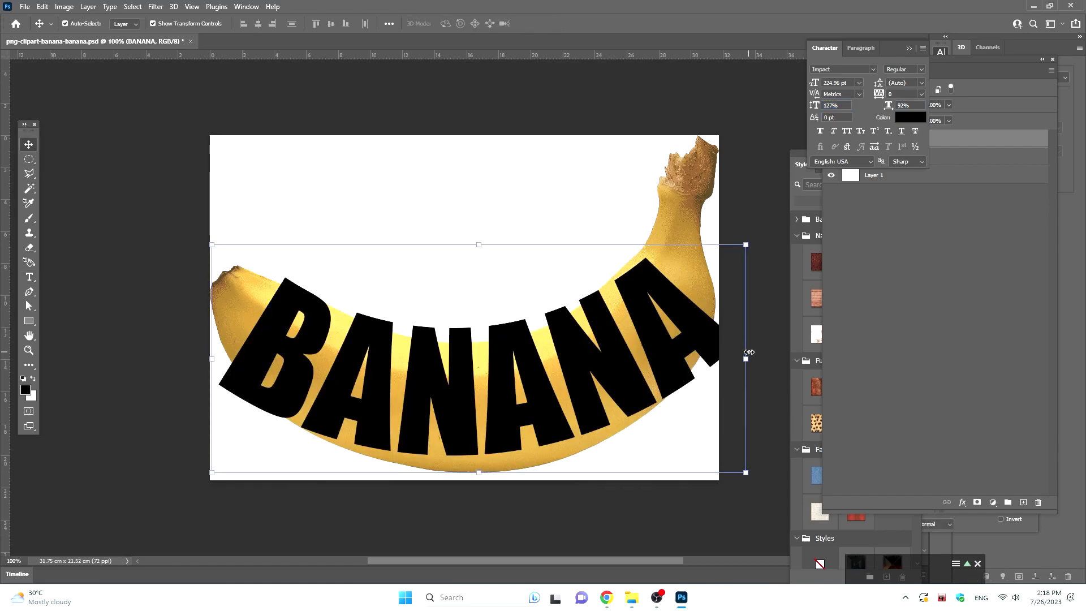
- Shrink the BANANA text to about 97.87% and nudge it right and up
{"action": "left_click_drag", "start_coordinate": [748, 353], "coordinate": [769, 379]}
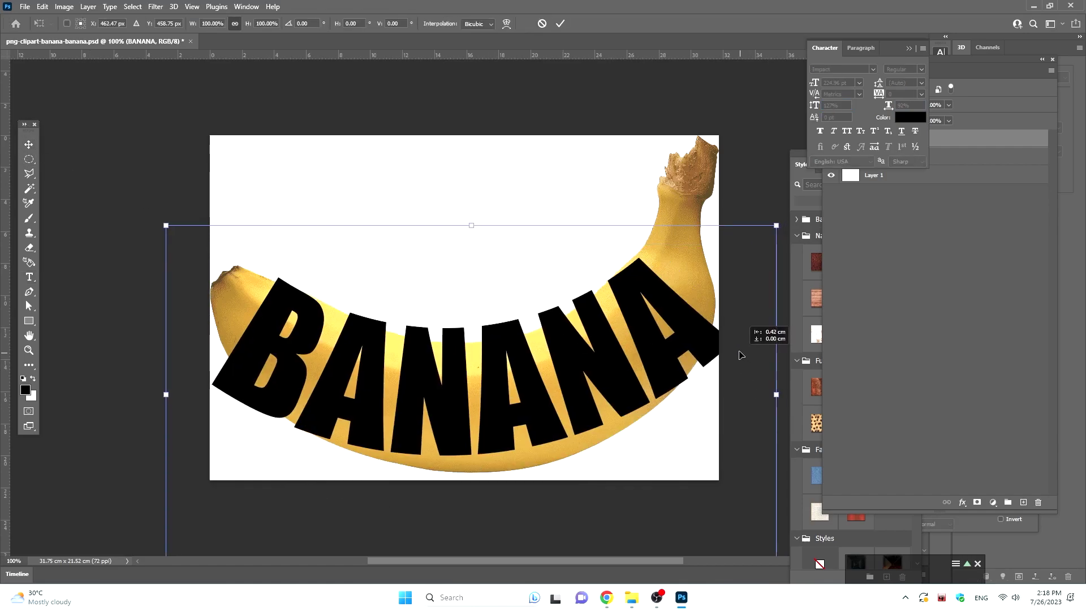
{"action": "left_click_drag", "start_coordinate": [780, 397], "coordinate": [766, 394]}
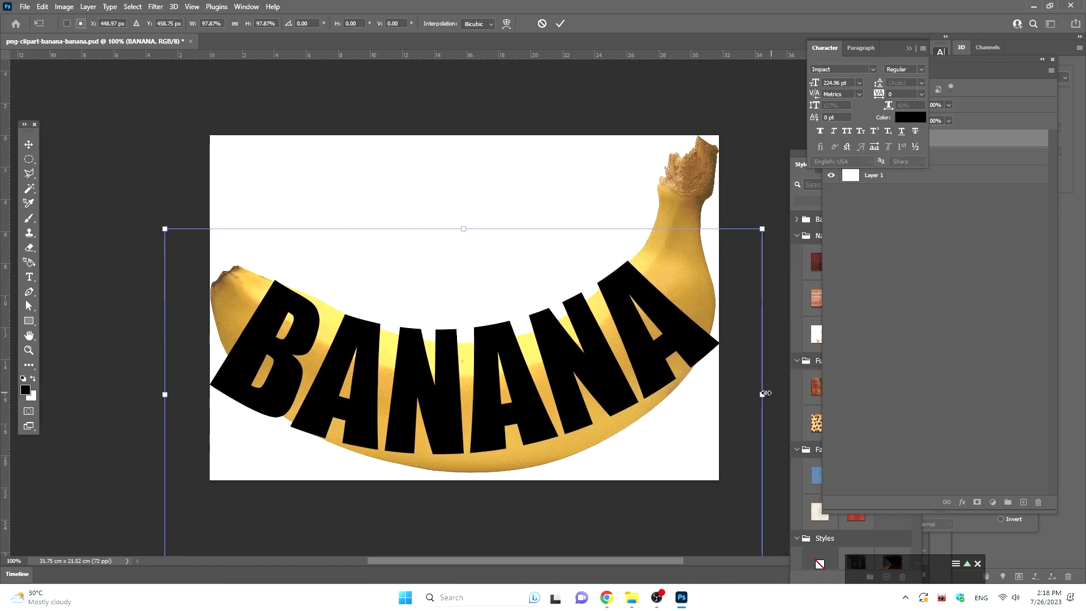
{"action": "left_click_drag", "start_coordinate": [490, 385], "coordinate": [497, 380]}
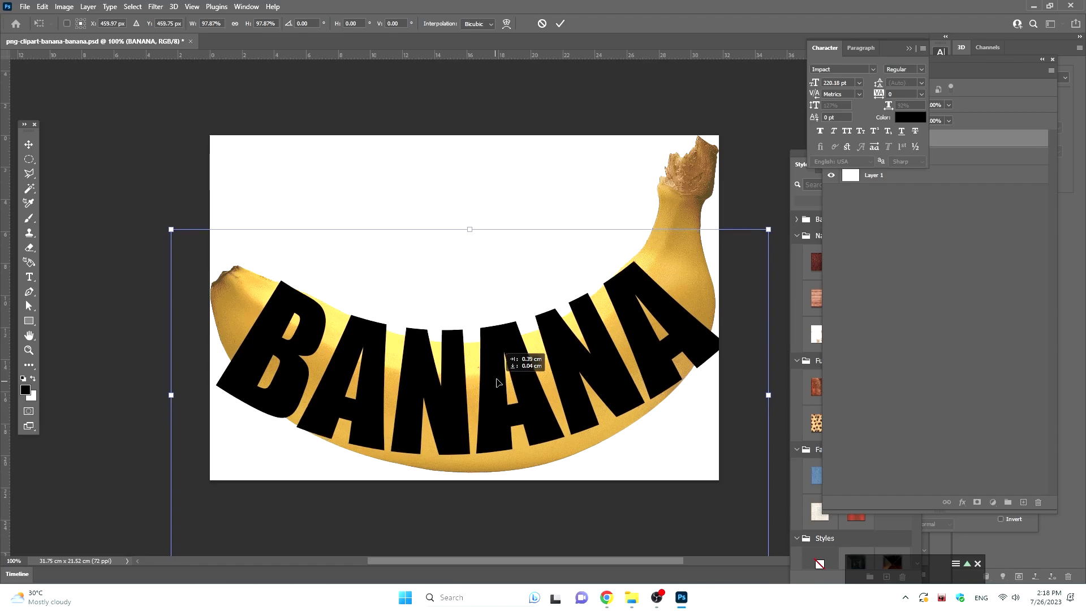
- Deepen the Arc warp to a -54.1 bend, nudge the text into place, and apply it
{"action": "left_click", "coordinate": [507, 25]}
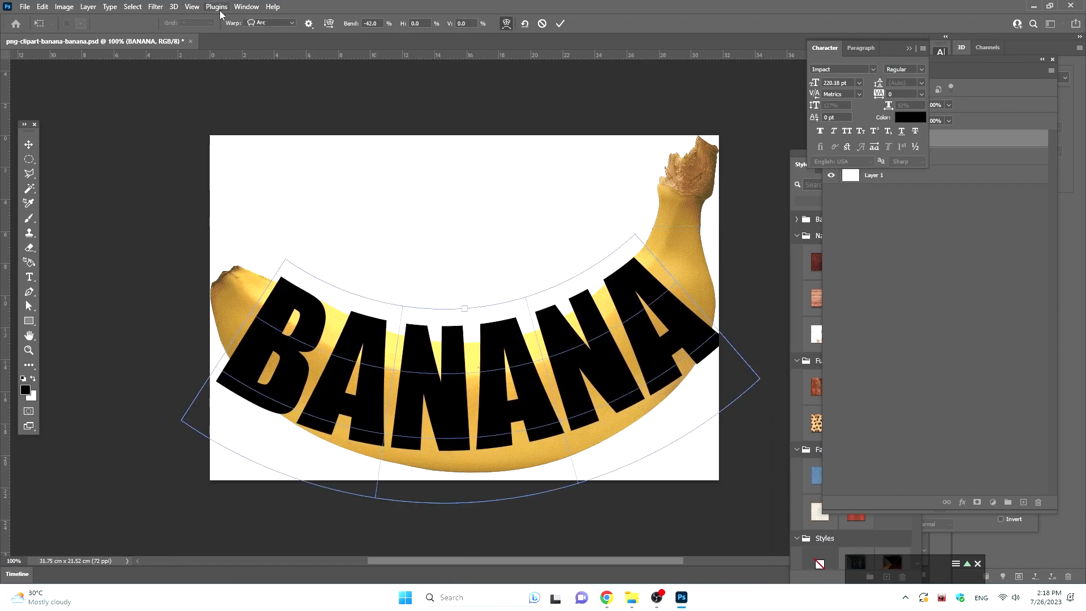
{"action": "left_click", "coordinate": [270, 22]}
{"action": "scroll", "coordinate": [382, 23], "scroll_direction": "up", "scroll_amount": 1}
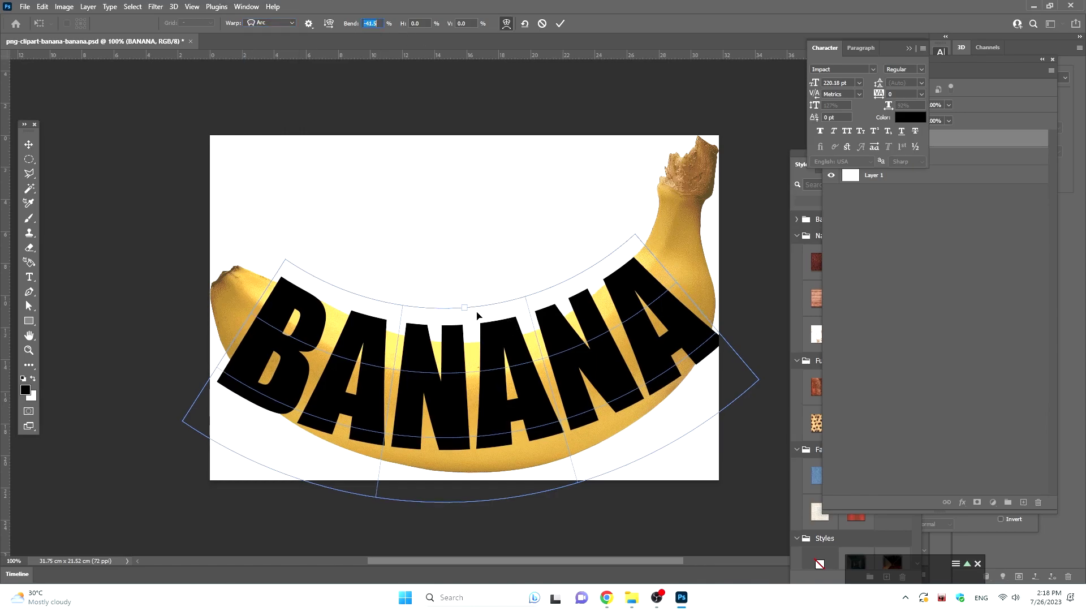
{"action": "left_click_drag", "start_coordinate": [468, 310], "coordinate": [463, 331]}
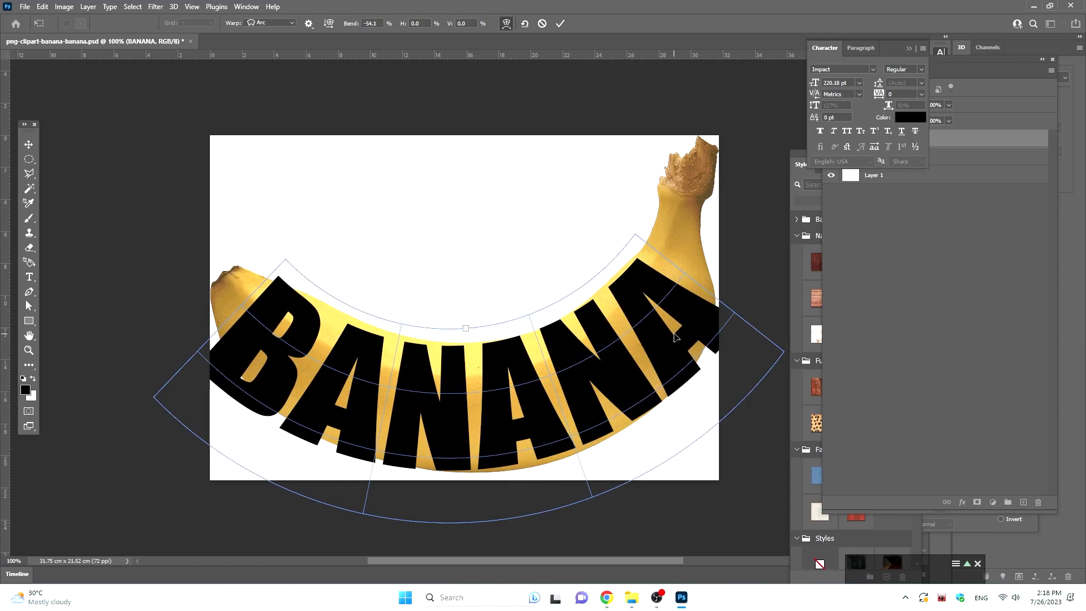
{"action": "left_click_drag", "start_coordinate": [675, 337], "coordinate": [673, 333]}
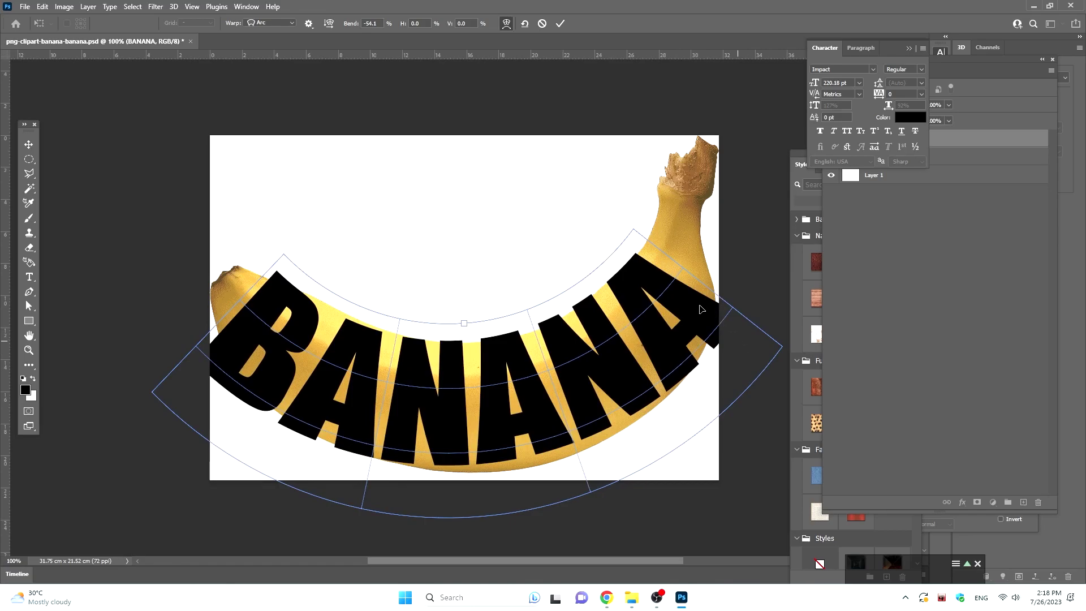
{"action": "key", "text": "Return"}
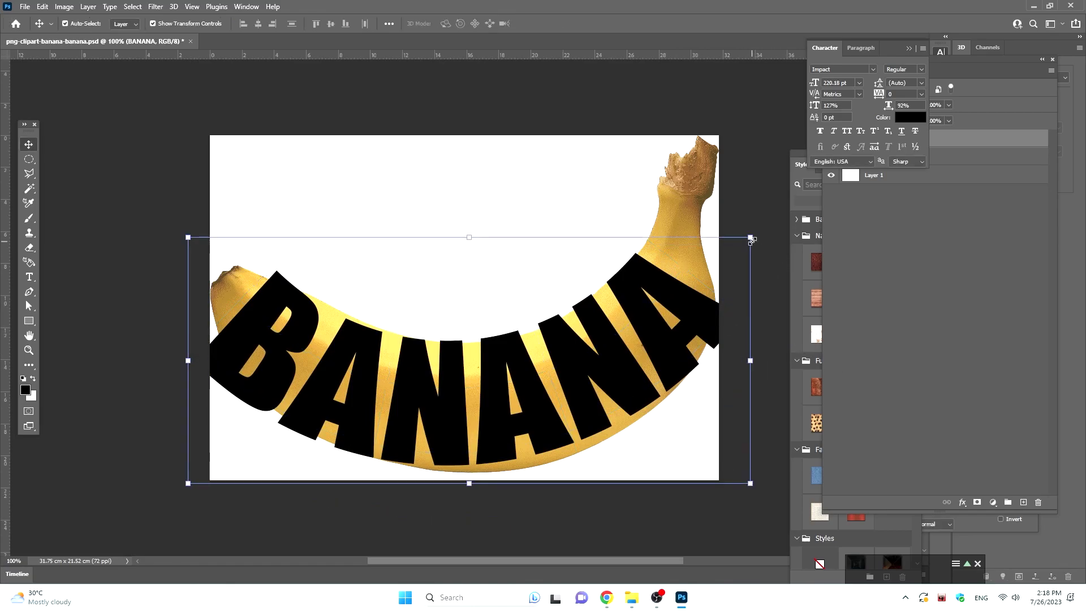
- Scale the arched text down slightly and move it onto the banana's body
{"action": "left_click_drag", "start_coordinate": [753, 237], "coordinate": [724, 219]}
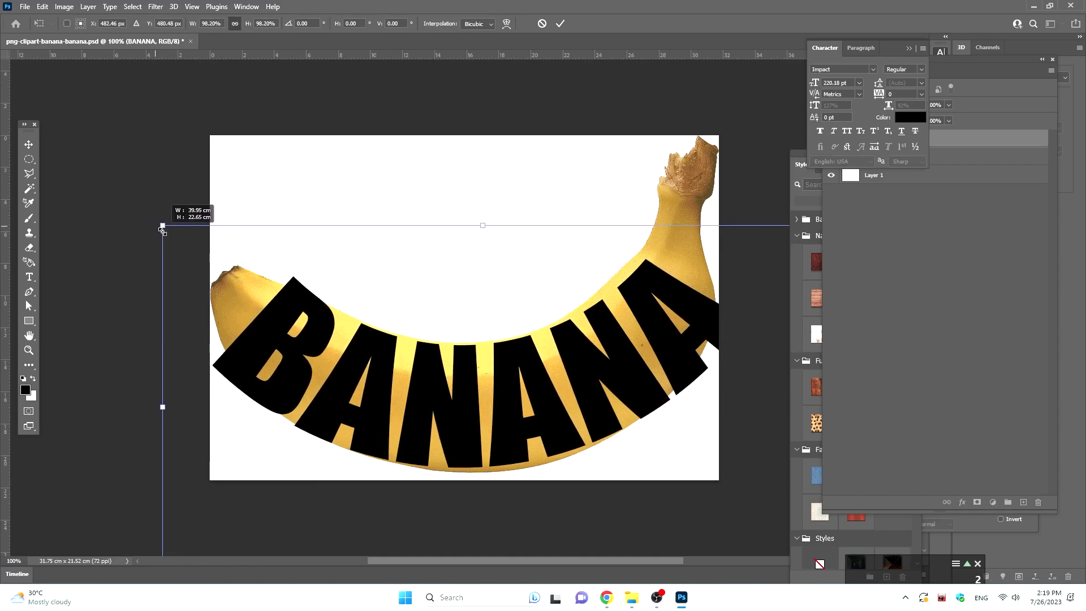
{"action": "left_click_drag", "start_coordinate": [151, 220], "coordinate": [175, 232]}
{"action": "left_click_drag", "start_coordinate": [592, 392], "coordinate": [574, 385]}
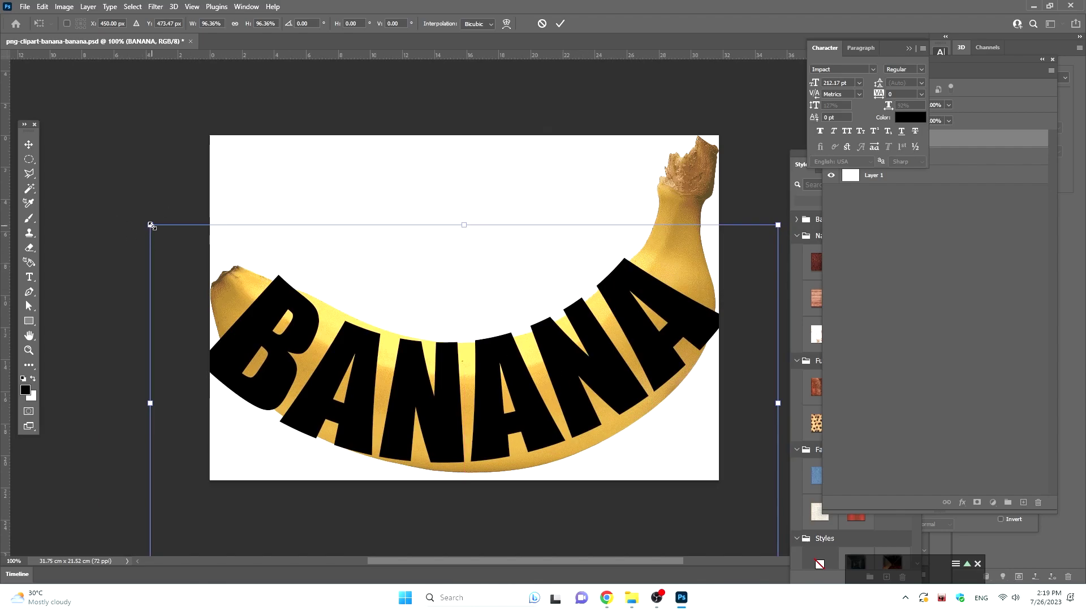
{"action": "left_click_drag", "start_coordinate": [151, 225], "coordinate": [160, 260]}
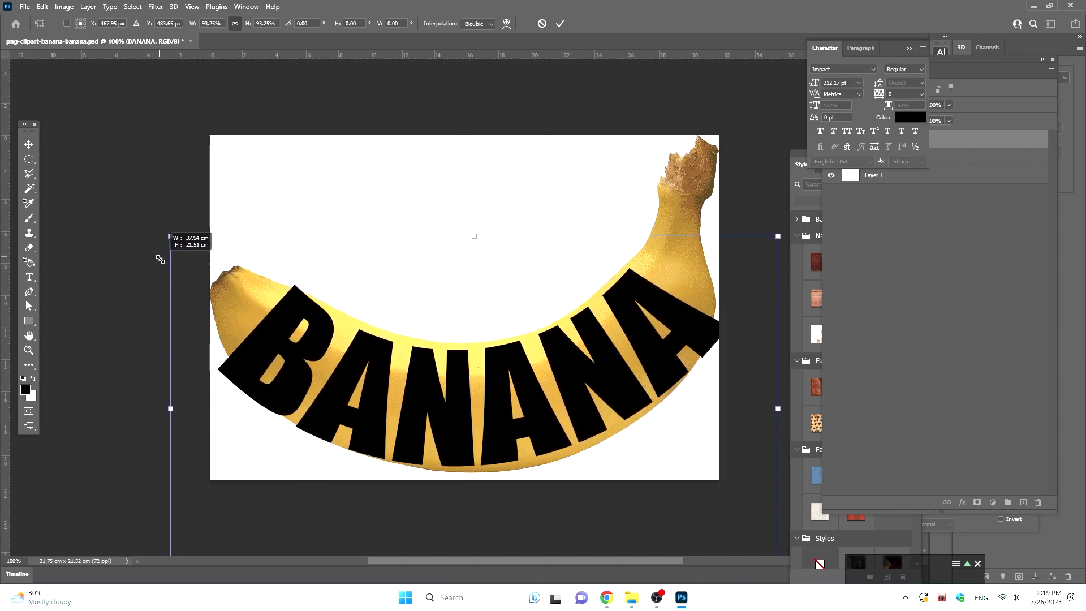
{"action": "left_click_drag", "start_coordinate": [160, 260], "coordinate": [170, 266]}
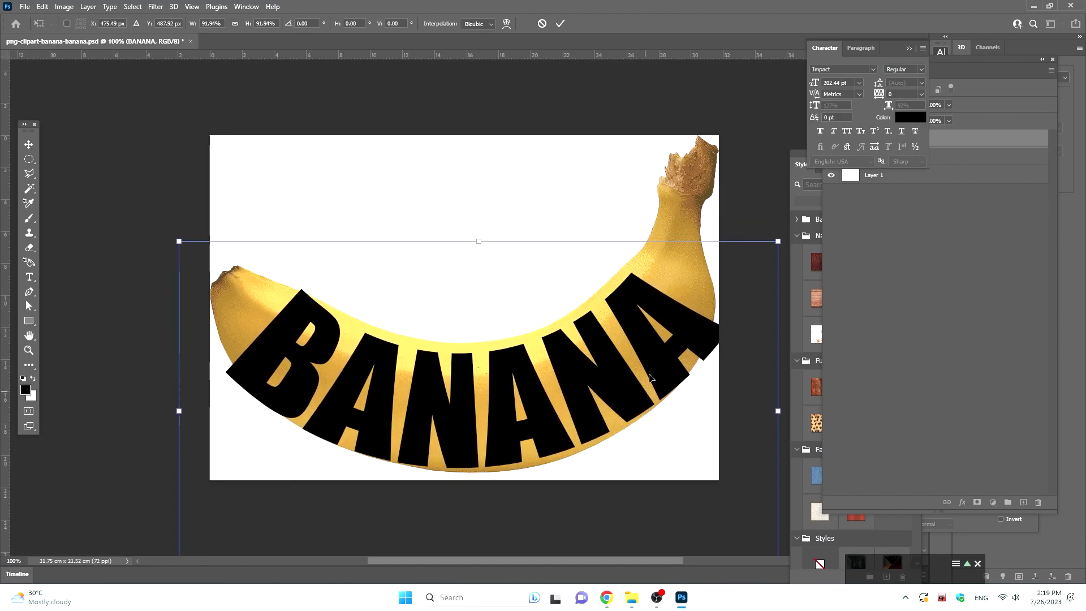
{"action": "left_click_drag", "start_coordinate": [654, 360], "coordinate": [651, 356]}
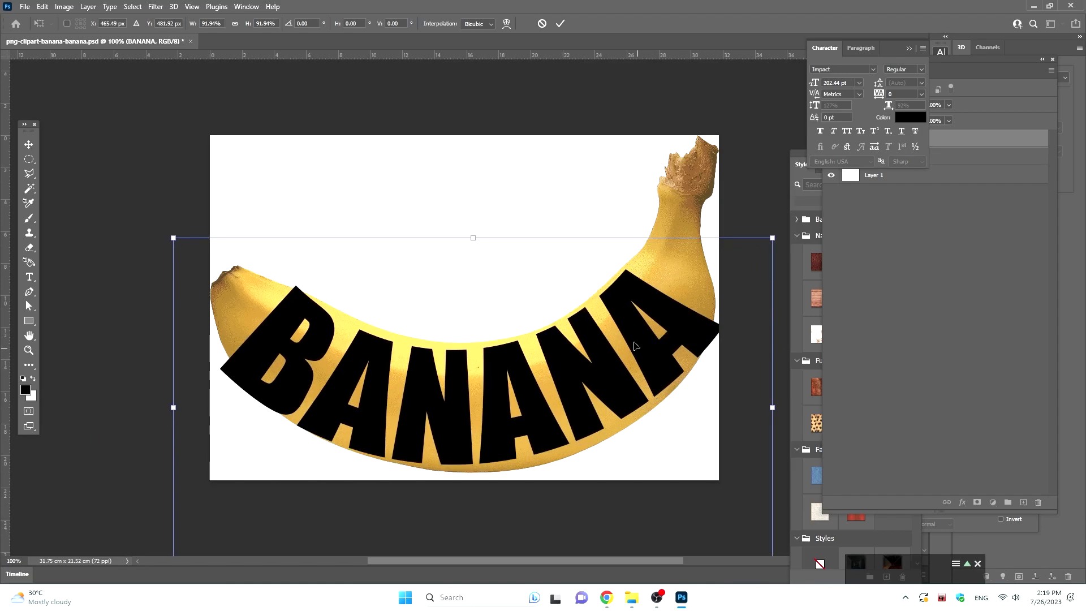
{"action": "key", "text": "Return"}
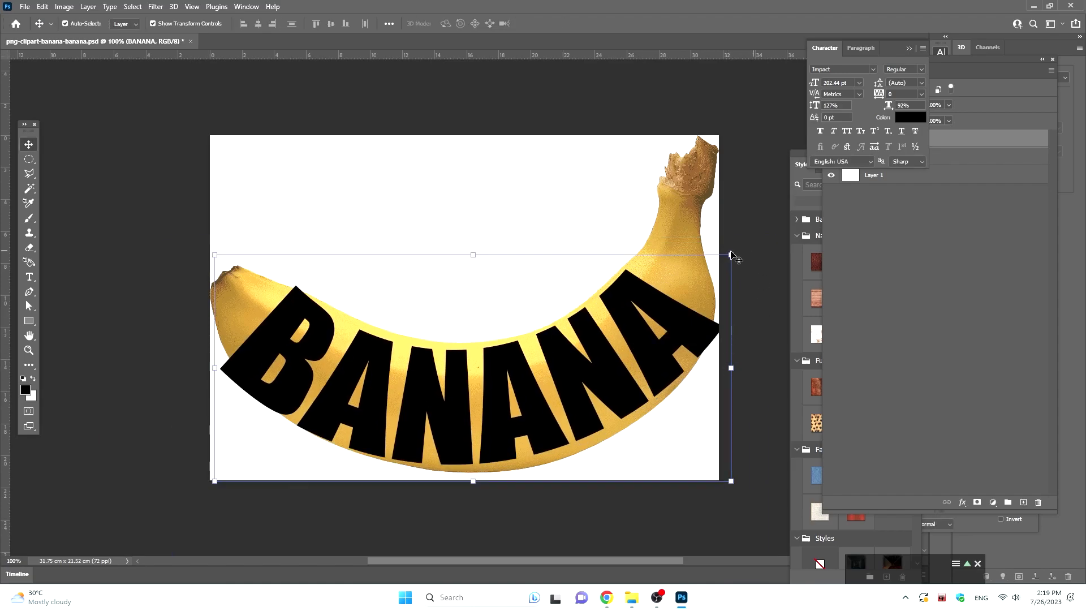
- Shrink the BANANA text a little more with Ctrl+T and commit it
{"action": "key", "text": "ctrl+t"}
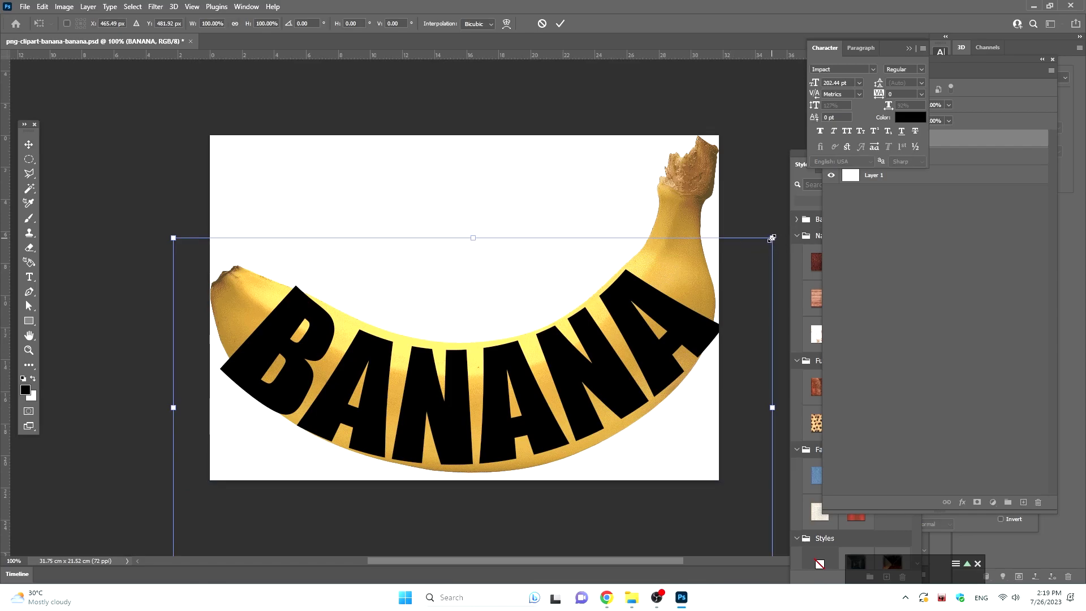
{"action": "left_click_drag", "start_coordinate": [772, 238], "coordinate": [763, 244]}
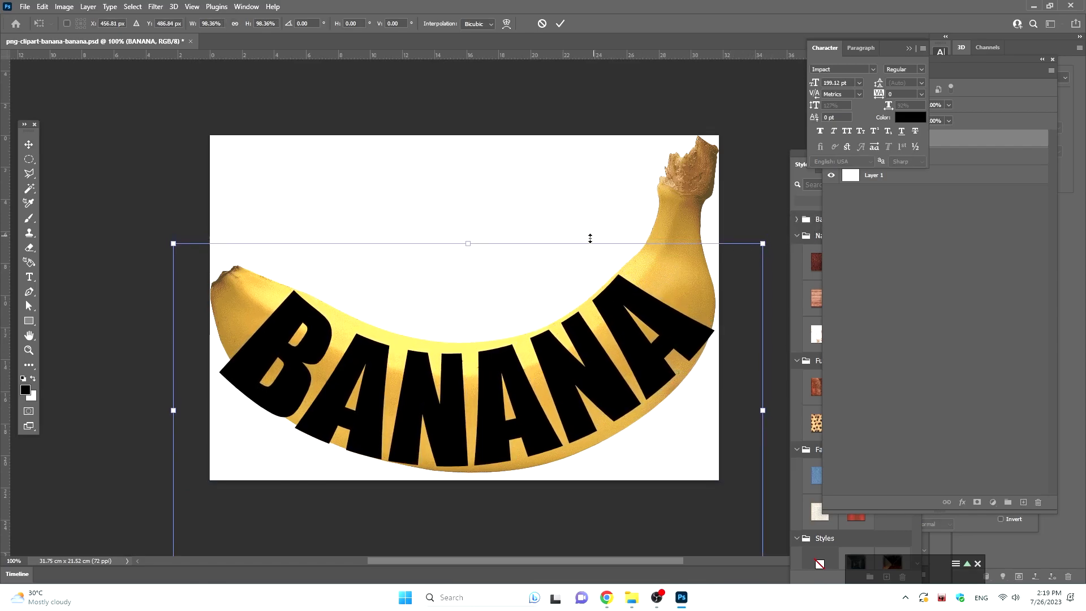
{"action": "key", "text": "Return"}
{"action": "left_click", "coordinate": [947, 134]}
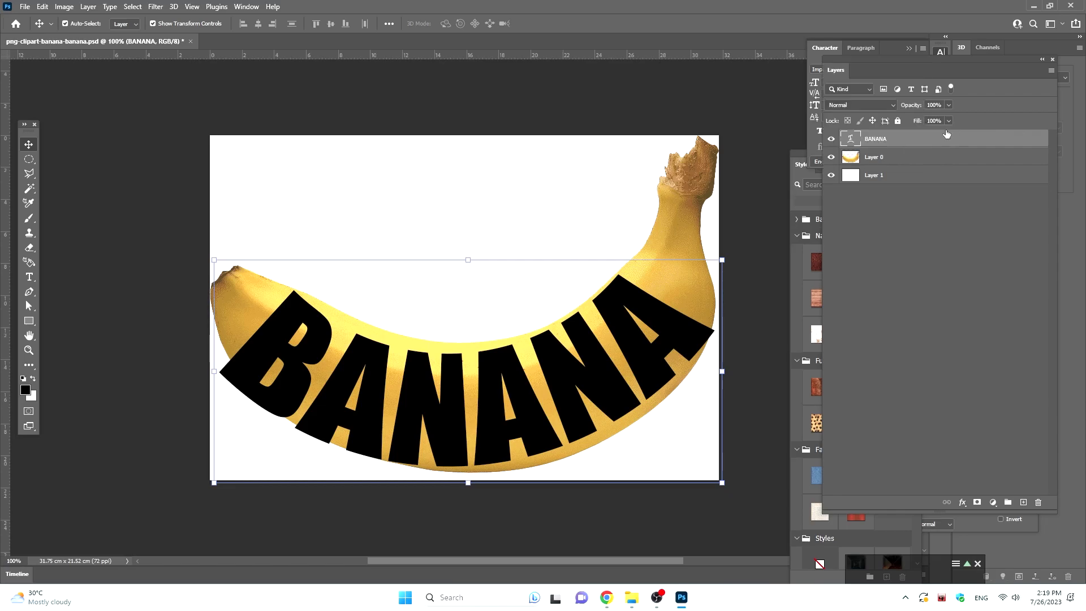
- Try moving Layer 0 above the text, revert it, and select the BANANA layer
{"action": "left_click", "coordinate": [884, 161]}
{"action": "left_click_drag", "start_coordinate": [883, 159], "coordinate": [880, 137]}
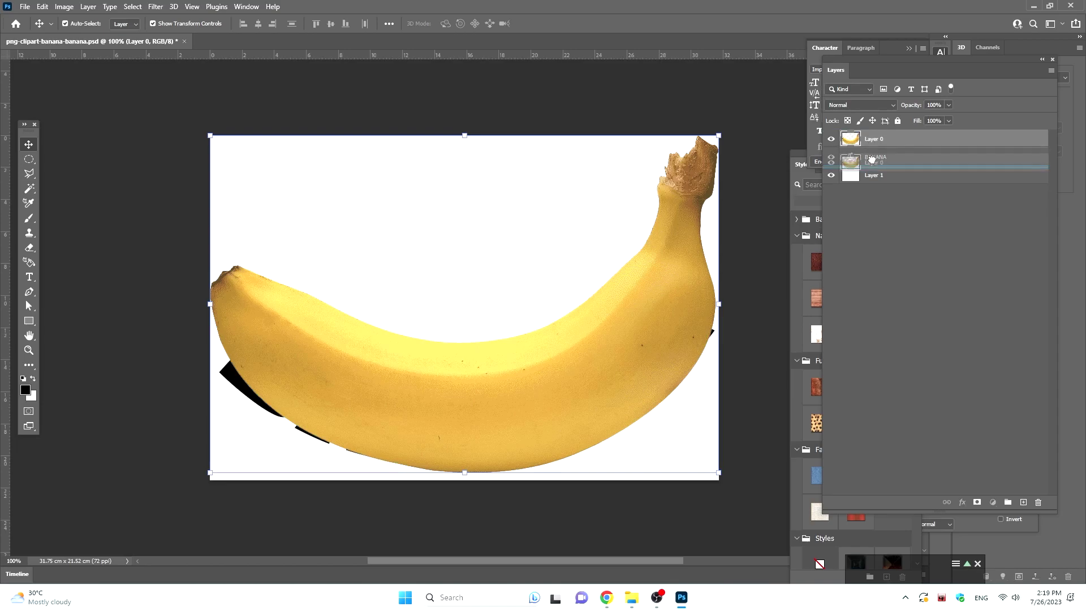
{"action": "left_click_drag", "start_coordinate": [871, 138], "coordinate": [868, 167]}
{"action": "left_click", "coordinate": [854, 141]}
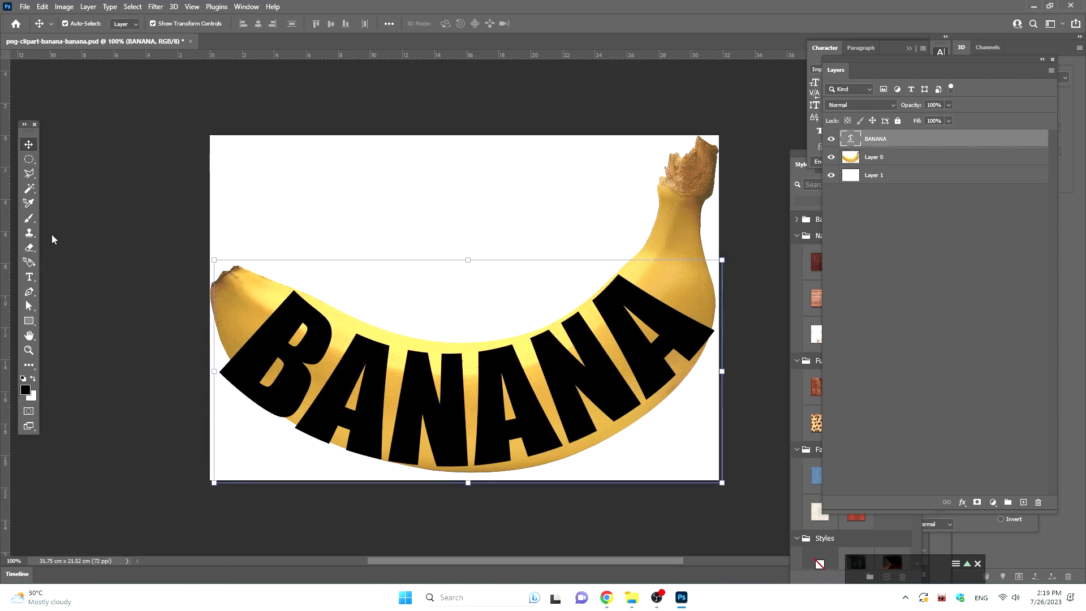
- Magic Wand-select all six BANANA letters, then move Layer 0 above the text layer
{"action": "left_click", "coordinate": [29, 188]}
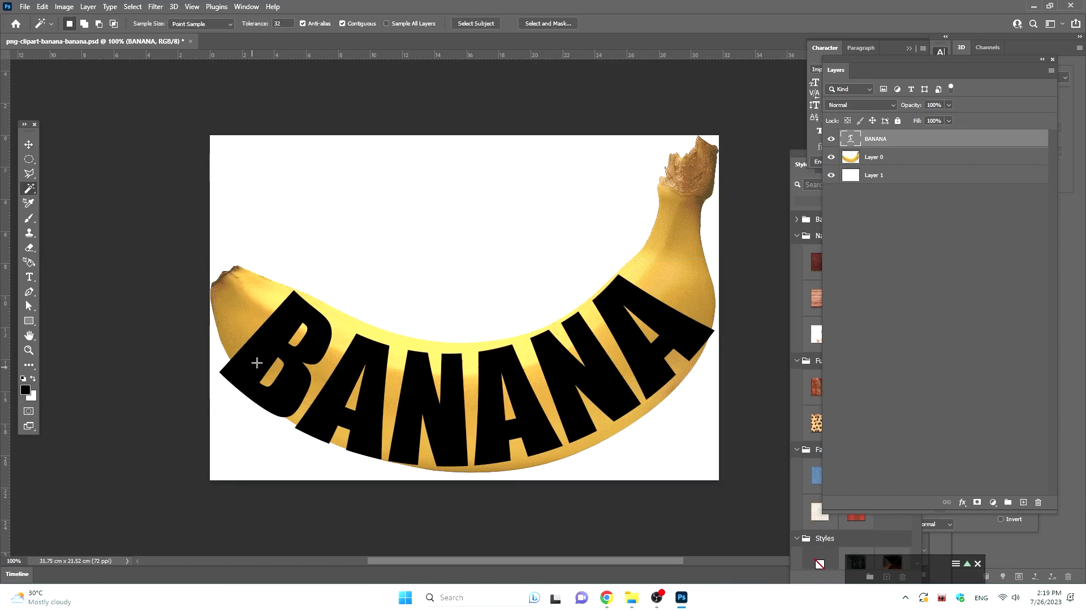
{"action": "left_click", "coordinate": [277, 387]}
{"action": "left_click", "coordinate": [633, 336]}
{"action": "left_click", "coordinate": [603, 383], "text": "shift"}
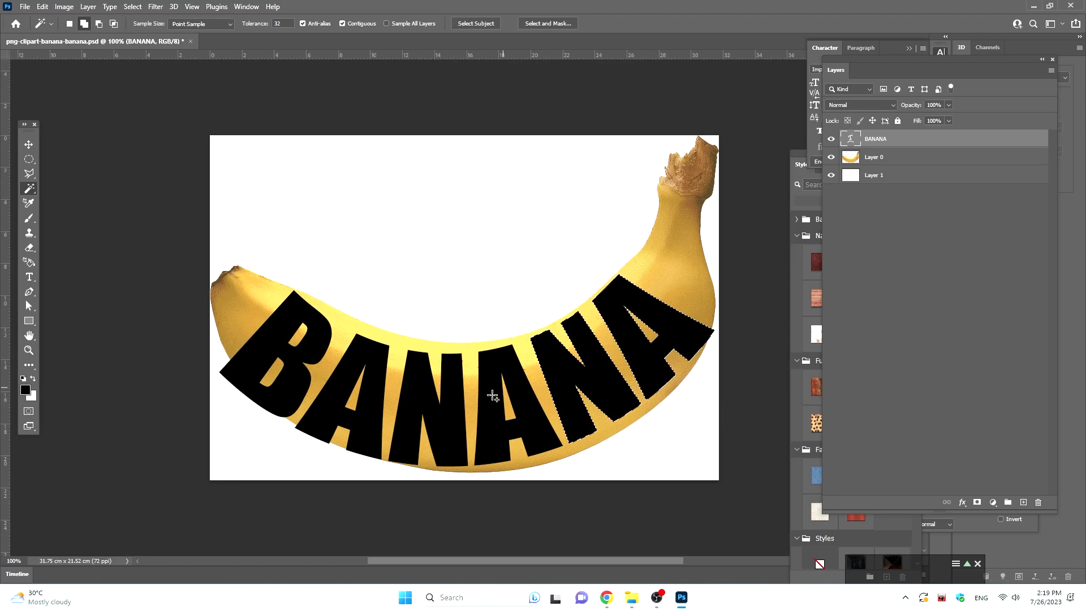
{"action": "left_click", "coordinate": [513, 384], "text": "shift"}
{"action": "left_click", "coordinate": [415, 406], "text": "shift"}
{"action": "left_click", "coordinate": [365, 375], "text": "shift"}
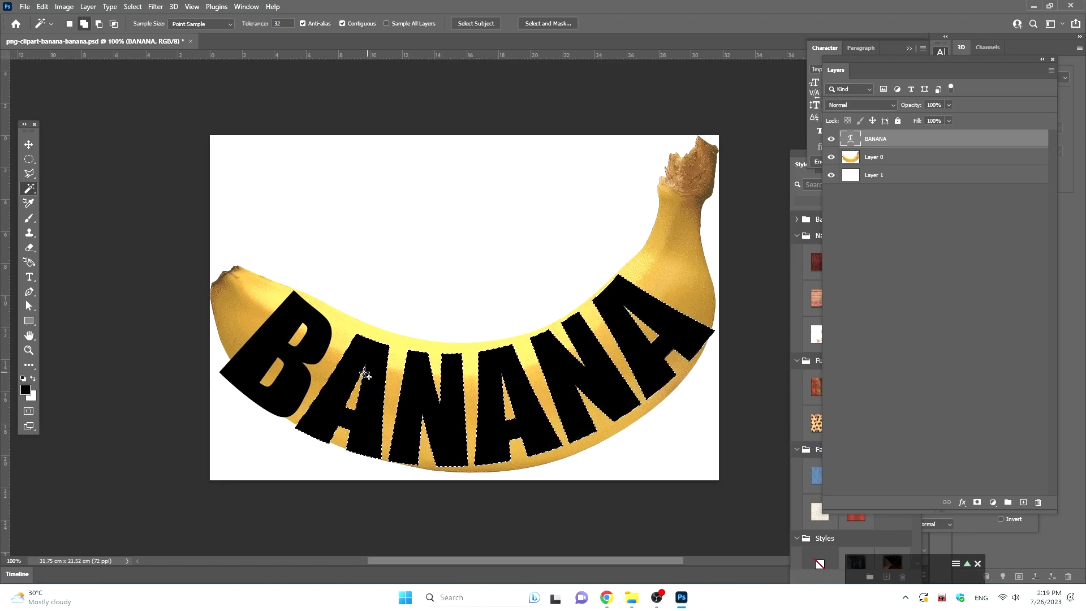
{"action": "left_click", "coordinate": [313, 345], "text": "shift"}
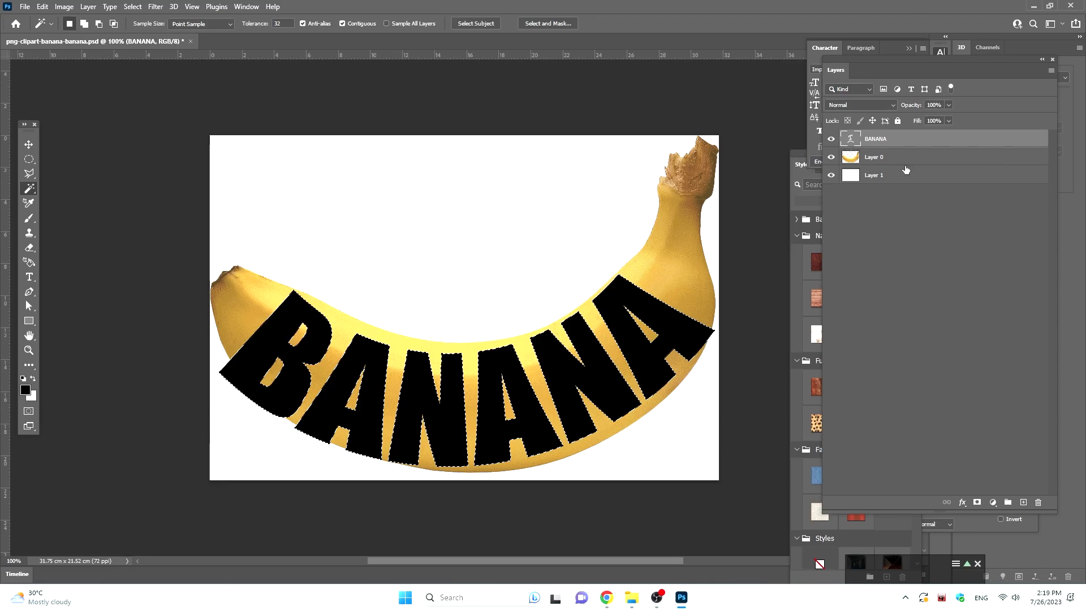
{"action": "left_click", "coordinate": [884, 158]}
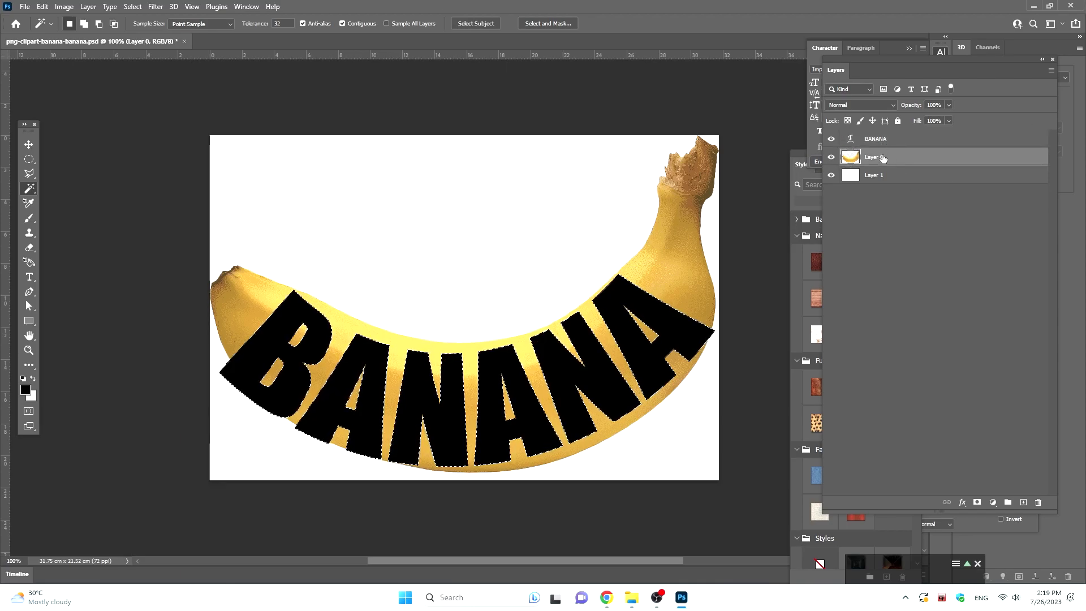
{"action": "left_click_drag", "start_coordinate": [883, 158], "coordinate": [877, 139]}
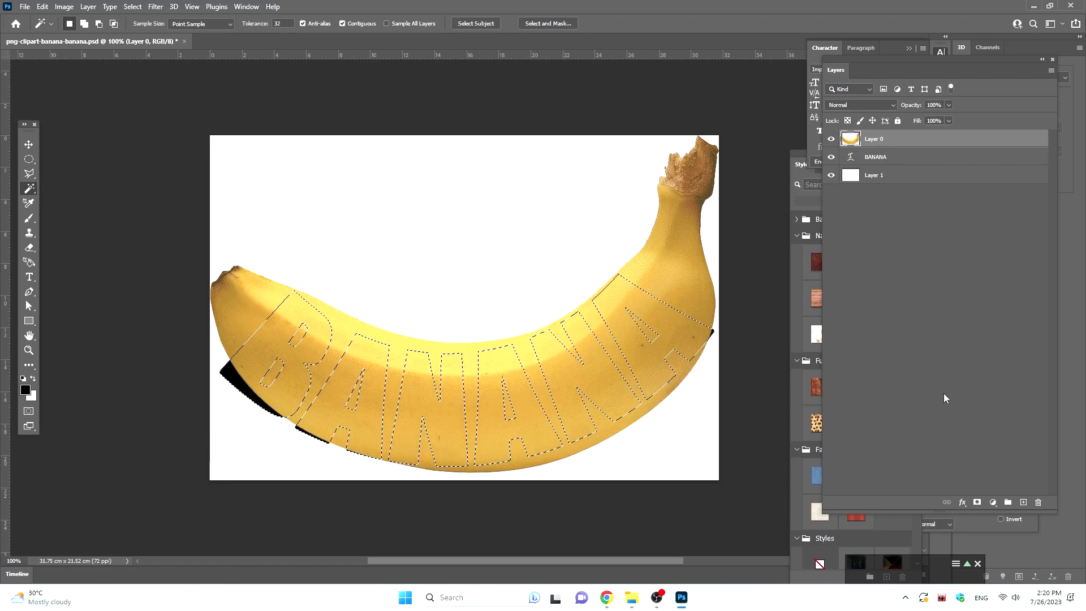
- Add a layer mask to Layer 0 so banana texture fills the BANANA letters, then nudge it slightly down
{"action": "left_click", "coordinate": [977, 502]}
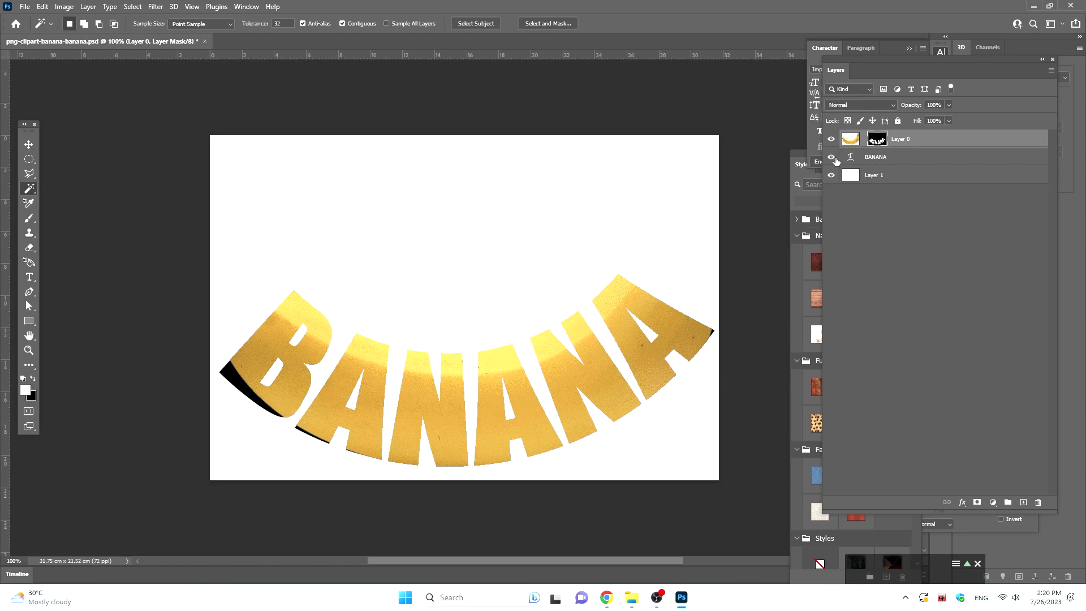
{"action": "key", "text": "v"}
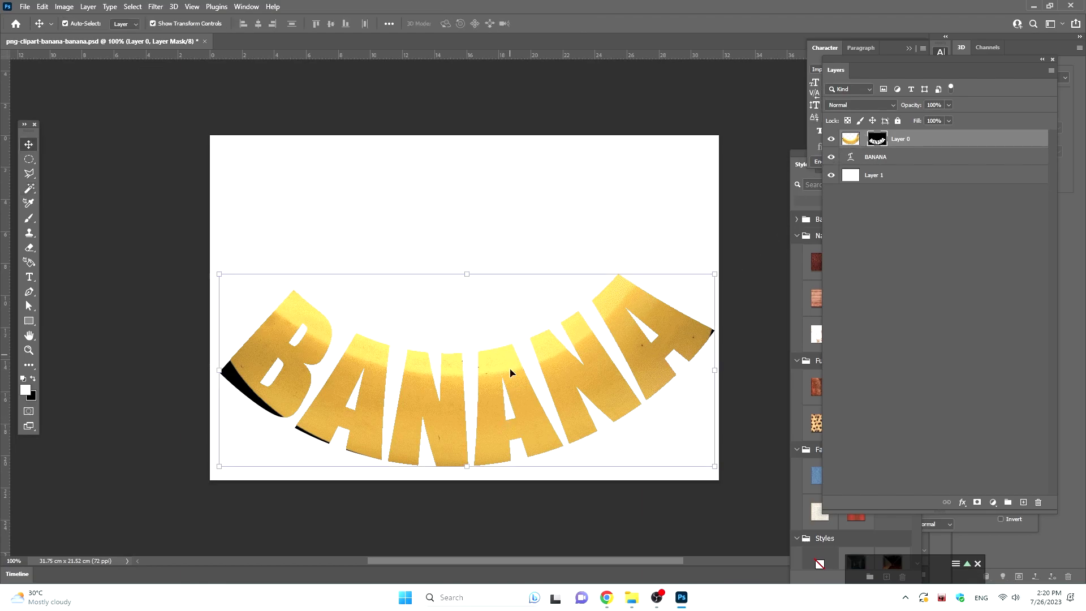
{"action": "key", "text": "Down"}
{"action": "key", "text": "Down"}
{"action": "key", "text": "Down"}
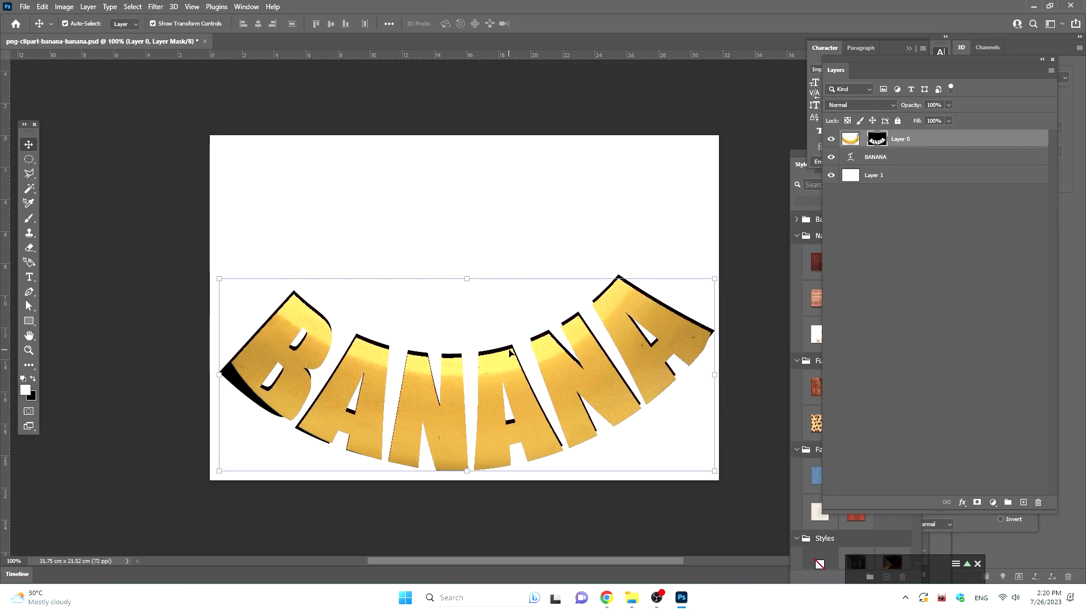
{"action": "key", "text": "Up"}
{"action": "key", "text": "Up"}
{"action": "key", "text": "Up"}
{"action": "key", "text": "Up"}
{"action": "key", "text": "Up"}
{"action": "key", "text": "Up"}
{"action": "key", "text": "Up"}
{"action": "key", "text": "Up"}
{"action": "key", "text": "Up"}
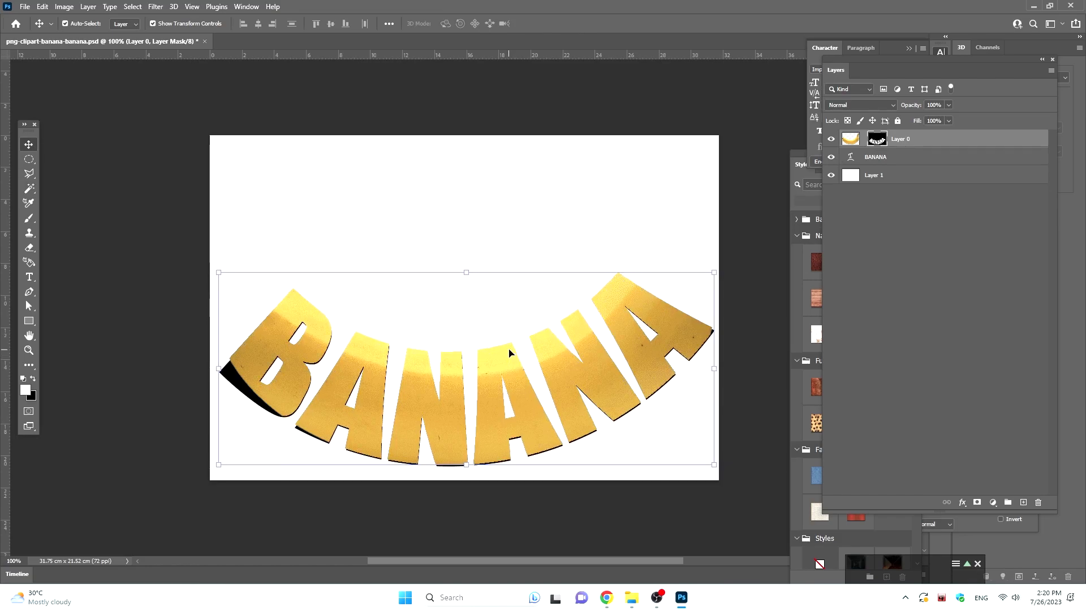
{"action": "key", "text": "Down"}
{"action": "key", "text": "Down"}
{"action": "key", "text": "Down"}
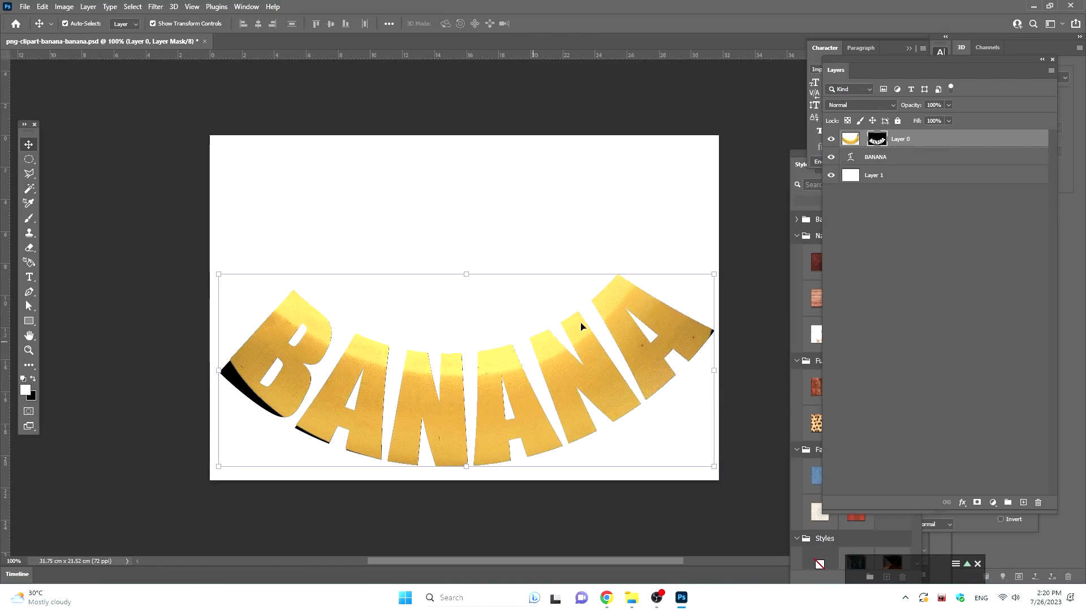
- Unlink Layer 0's mask and set the Eraser to paint with swapped colours on it
{"action": "left_click", "coordinate": [864, 144]}
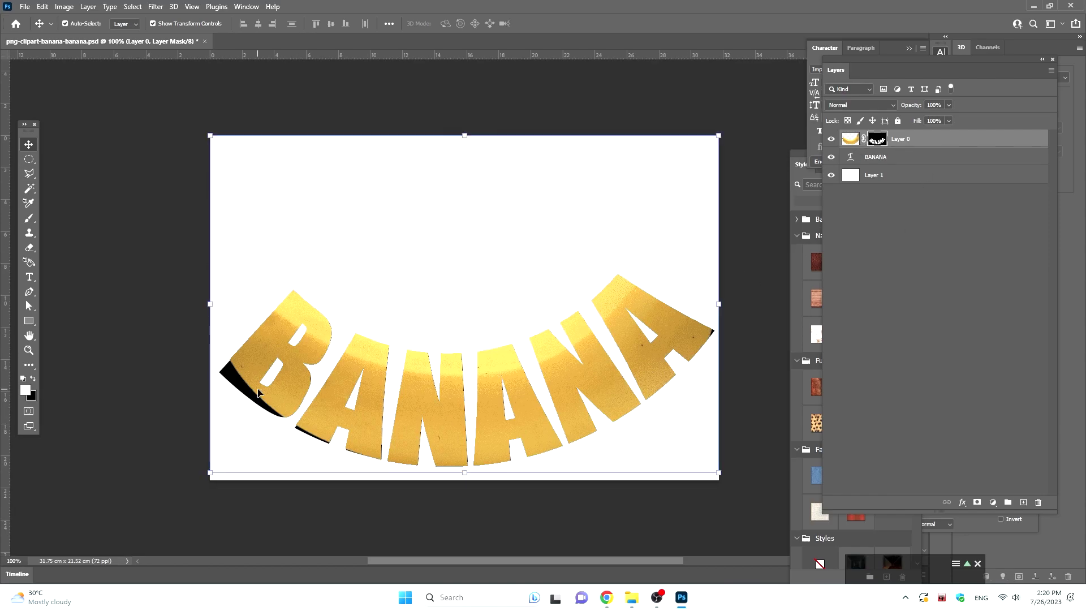
{"action": "key", "text": "e"}
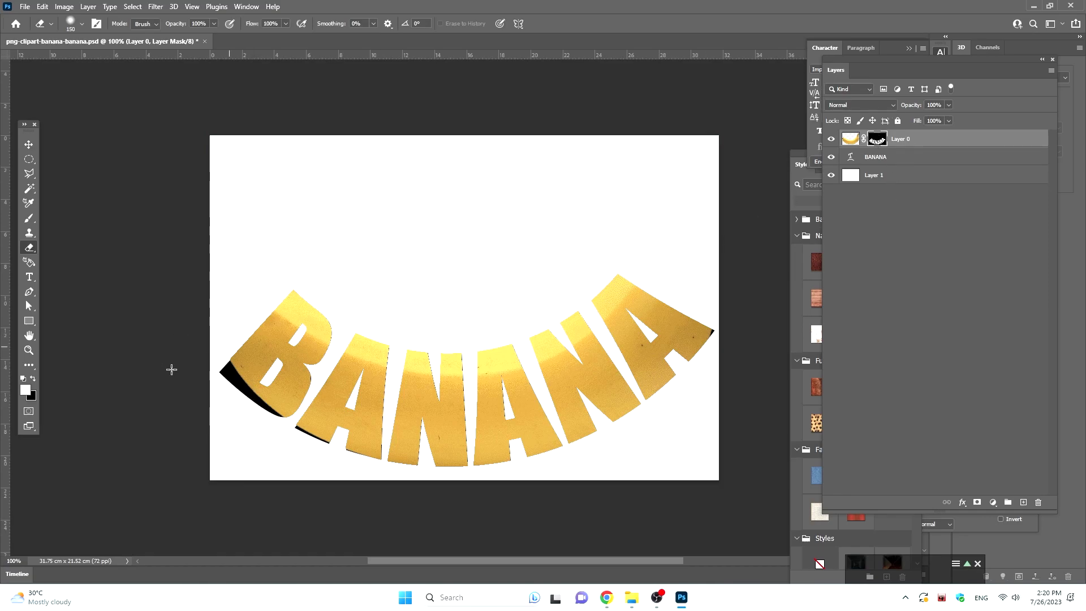
{"action": "key", "text": "v"}
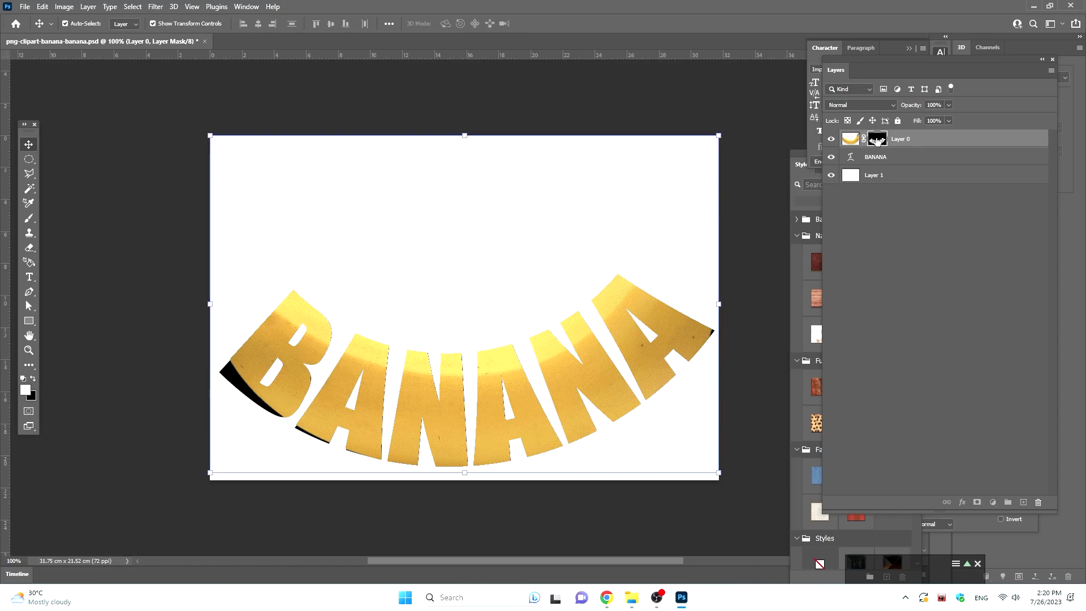
{"action": "key", "text": "e"}
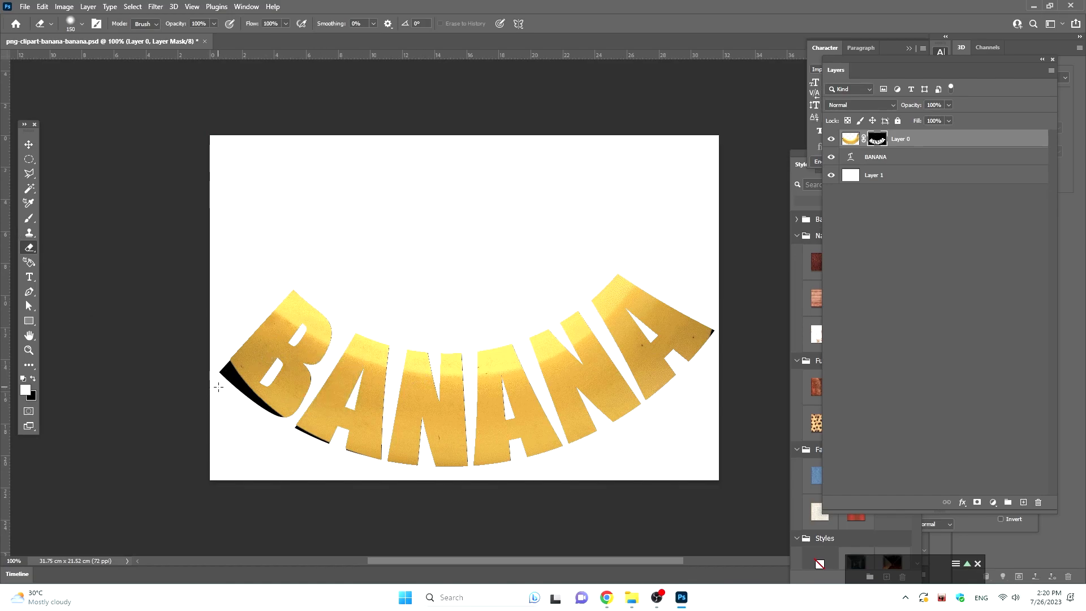
{"action": "key", "text": "x"}
- Reveal the faint banana patch left of the B and shrink the brush to 73 px
{"action": "left_click", "coordinate": [212, 365]}
{"action": "left_click_drag", "start_coordinate": [224, 365], "coordinate": [236, 277]}
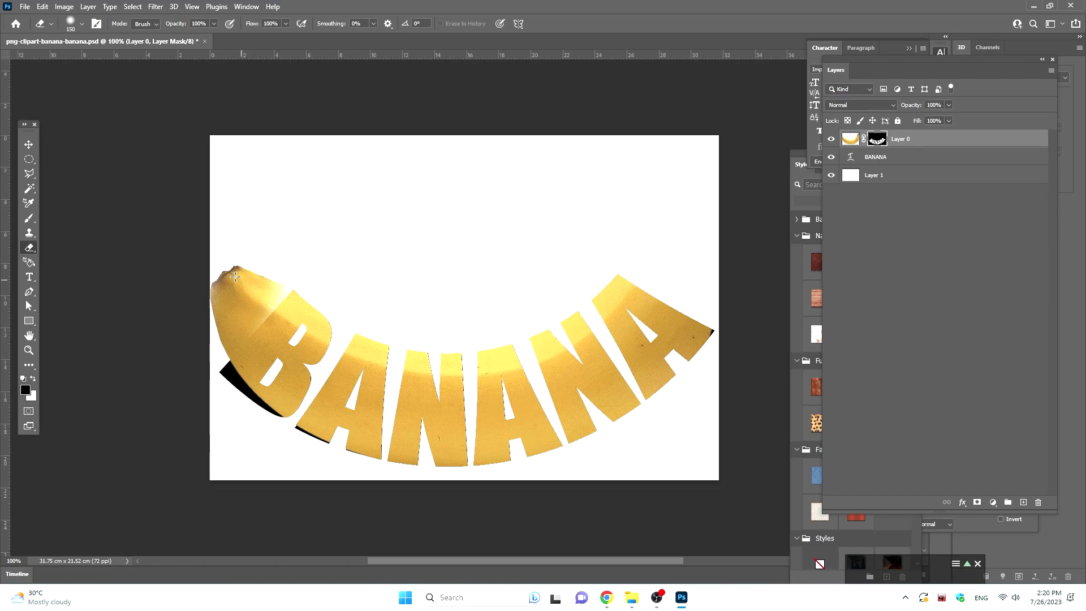
{"action": "right_click", "coordinate": [230, 279]}
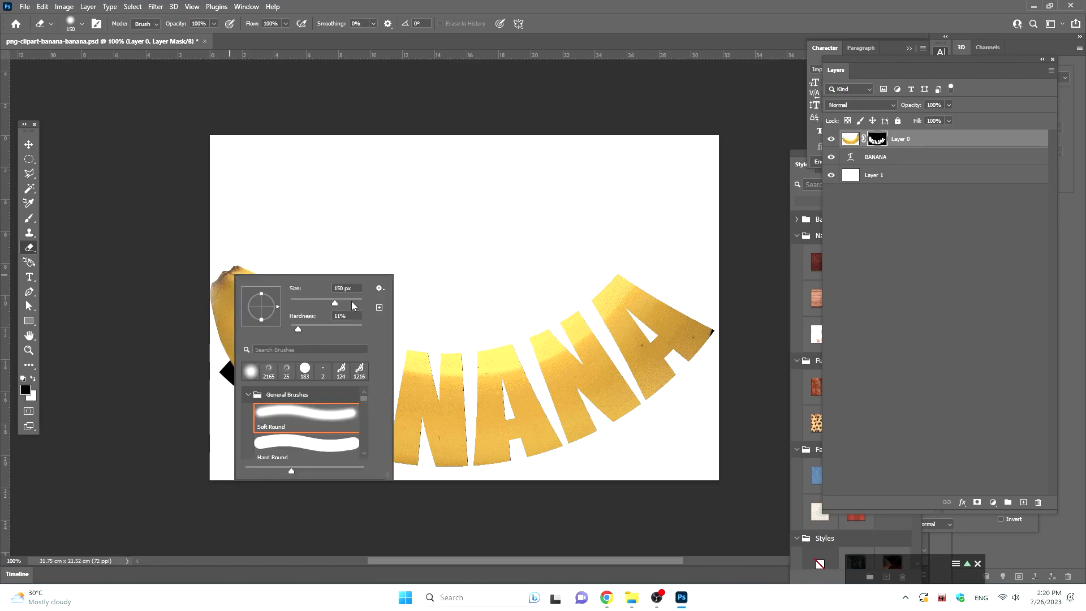
{"action": "left_click_drag", "start_coordinate": [335, 304], "coordinate": [316, 305]}
{"action": "key", "text": "Tab"}
{"action": "left_click", "coordinate": [488, 280]}
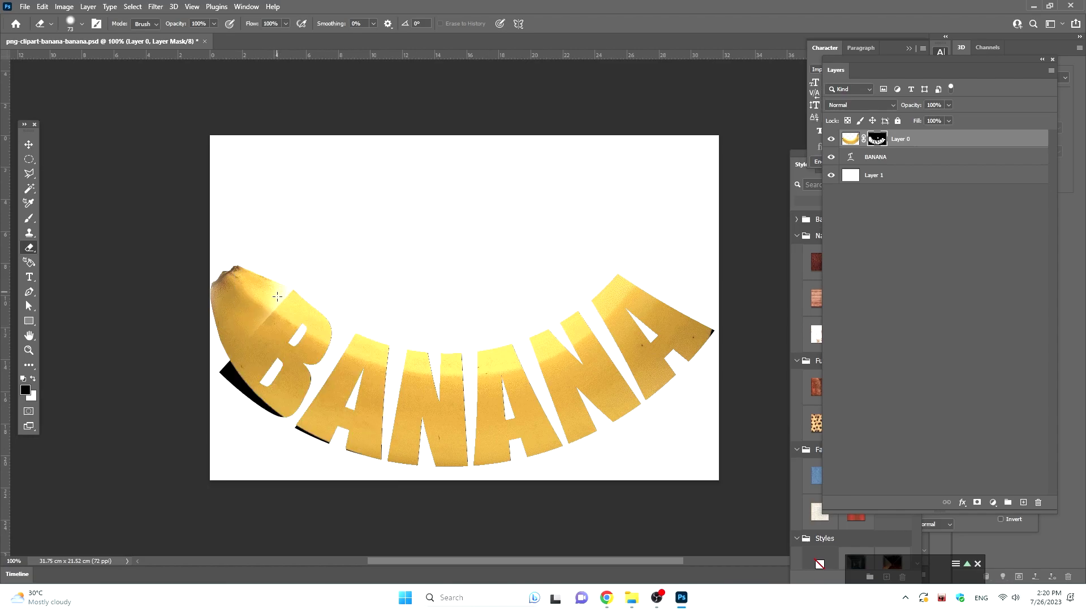
- Reveal more banana at the B's top-left and the banana's stem end above the final A
{"action": "left_click_drag", "start_coordinate": [277, 296], "coordinate": [295, 296]}
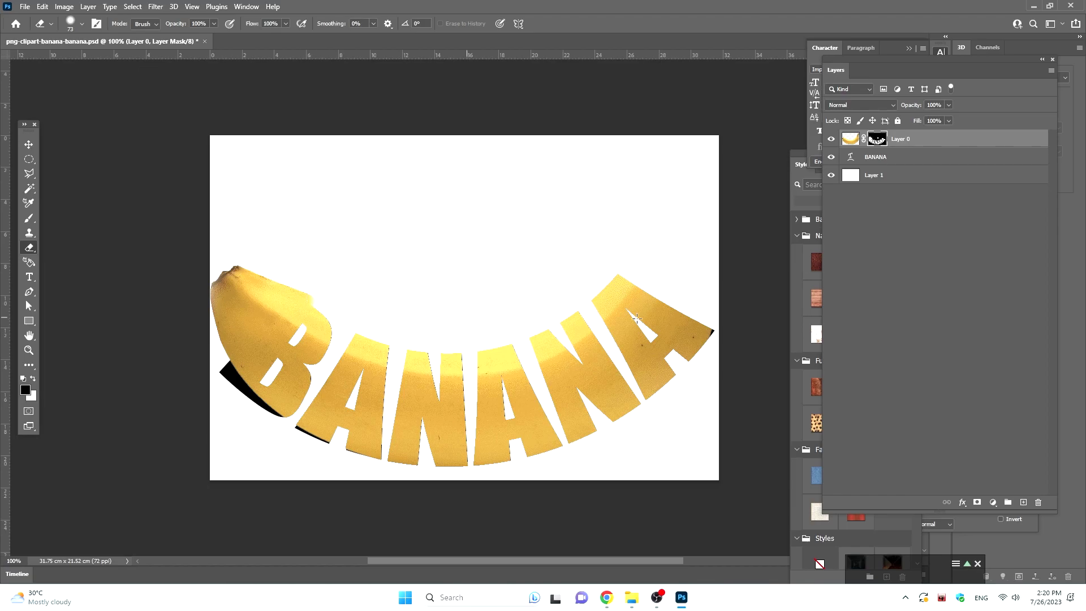
{"action": "left_click_drag", "start_coordinate": [630, 278], "coordinate": [710, 326]}
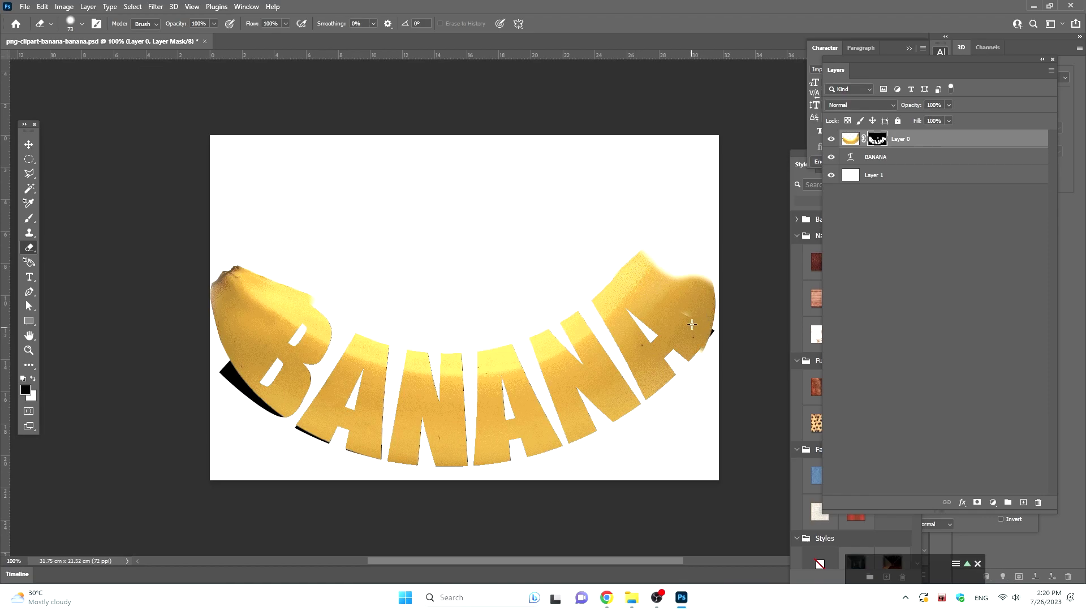
{"action": "mouse_move", "coordinate": [691, 318]}
{"action": "left_mouse_down"}
{"action": "mouse_move", "coordinate": [697, 254]}
{"action": "mouse_move", "coordinate": [651, 253]}
{"action": "mouse_move", "coordinate": [702, 153]}
{"action": "mouse_move", "coordinate": [711, 198]}
{"action": "left_mouse_up"}
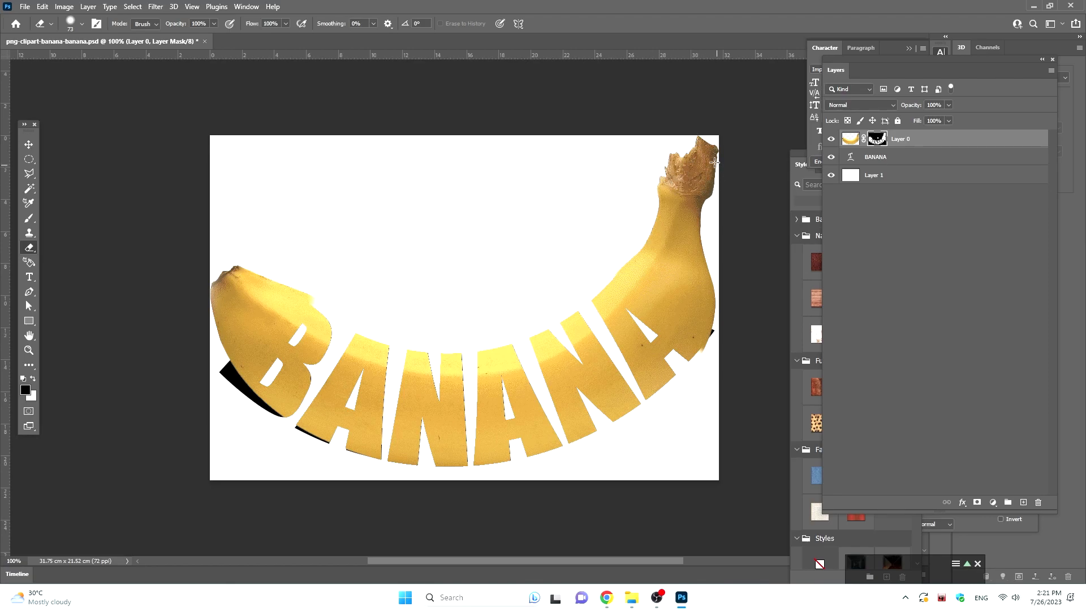
{"action": "left_click", "coordinate": [832, 140]}
- Hide the black BANANA text layer and reselect Layer 0
{"action": "left_click", "coordinate": [873, 158]}
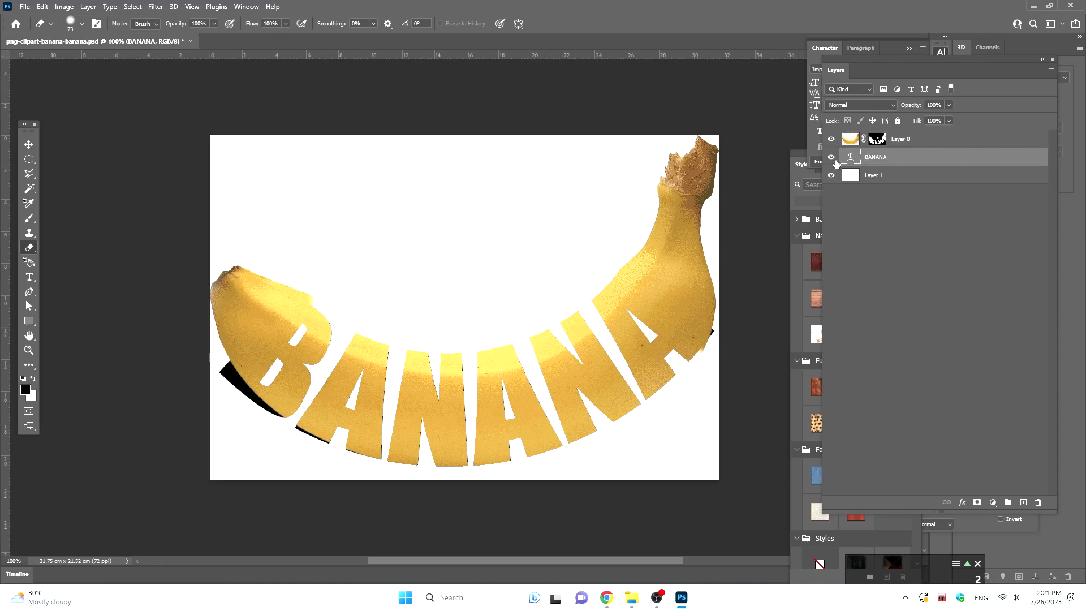
{"action": "left_click", "coordinate": [831, 158]}
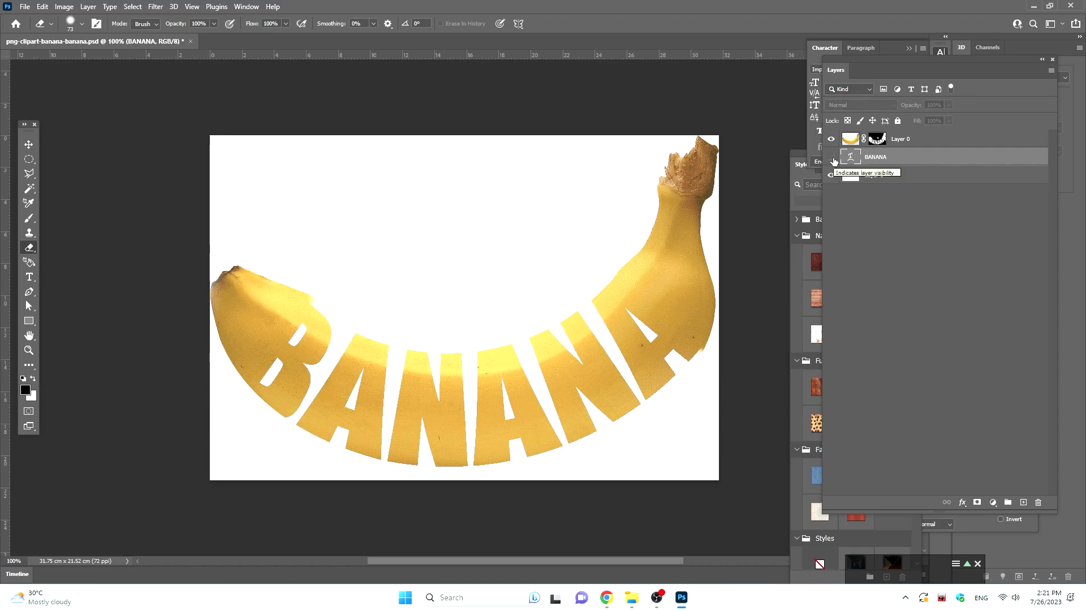
{"action": "left_click", "coordinate": [833, 158]}
{"action": "left_click", "coordinate": [832, 158]}
{"action": "left_click", "coordinate": [900, 141]}
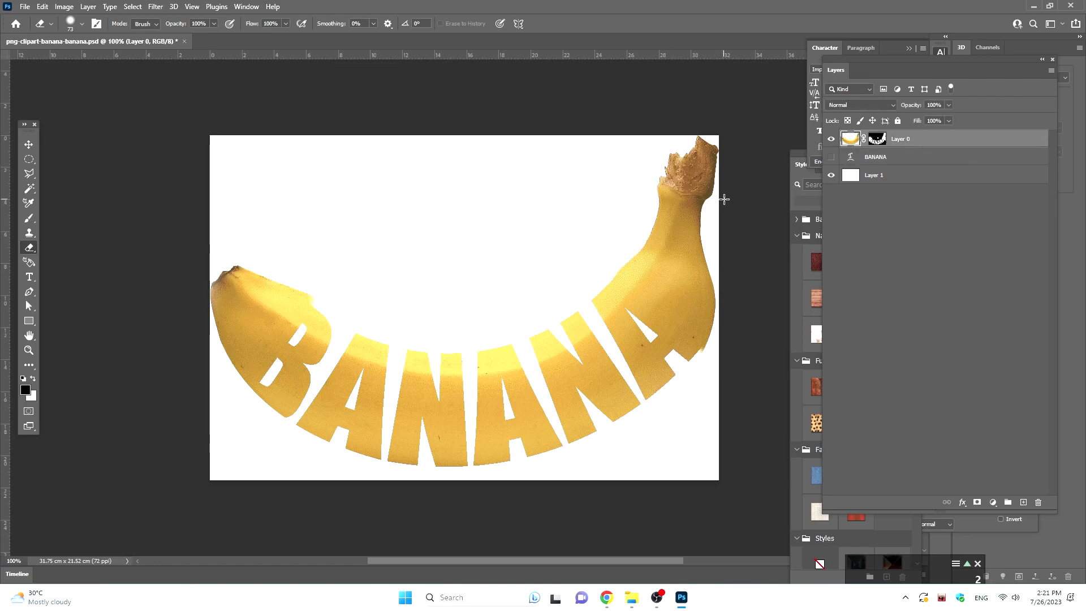
- Try erasing along the banana's right edge beside the final A, undoing each stroke
{"action": "left_click_drag", "start_coordinate": [714, 355], "coordinate": [708, 347]}
{"action": "key", "text": "ctrl+z"}
{"action": "key", "text": "x"}
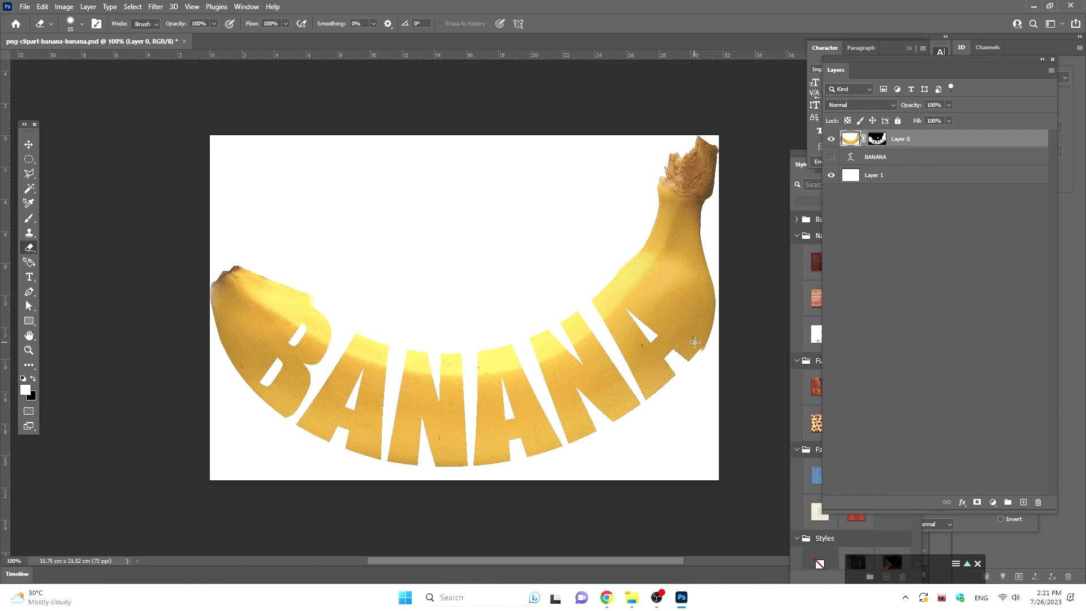
{"action": "key", "text": "x"}
{"action": "key", "text": "x"}
{"action": "left_click_drag", "start_coordinate": [684, 355], "coordinate": [698, 350]}
{"action": "key", "text": "ctrl+z"}
{"action": "key", "text": "v"}
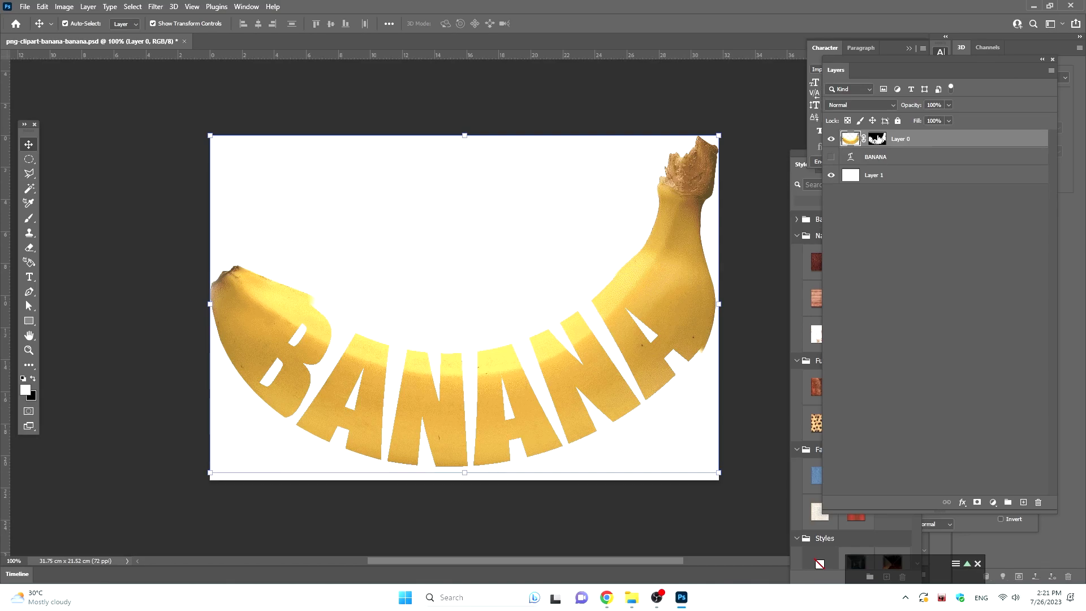
- Disable and re-enable Layer 0's lettering mask to compare the result
{"action": "left_click", "coordinate": [876, 139]}
{"action": "right_click", "coordinate": [876, 139]}
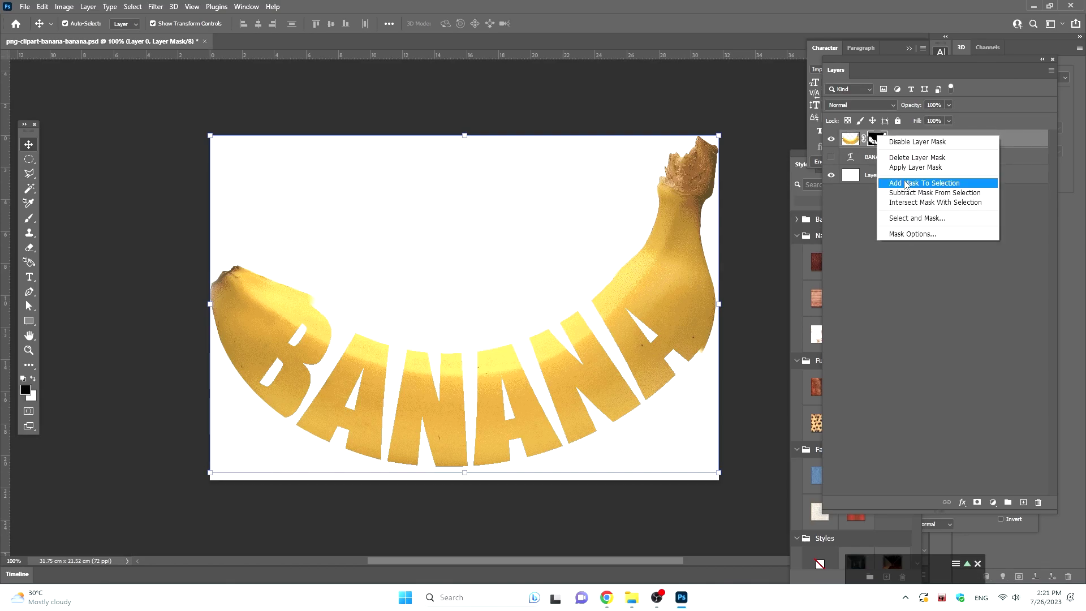
{"action": "left_click", "coordinate": [906, 142]}
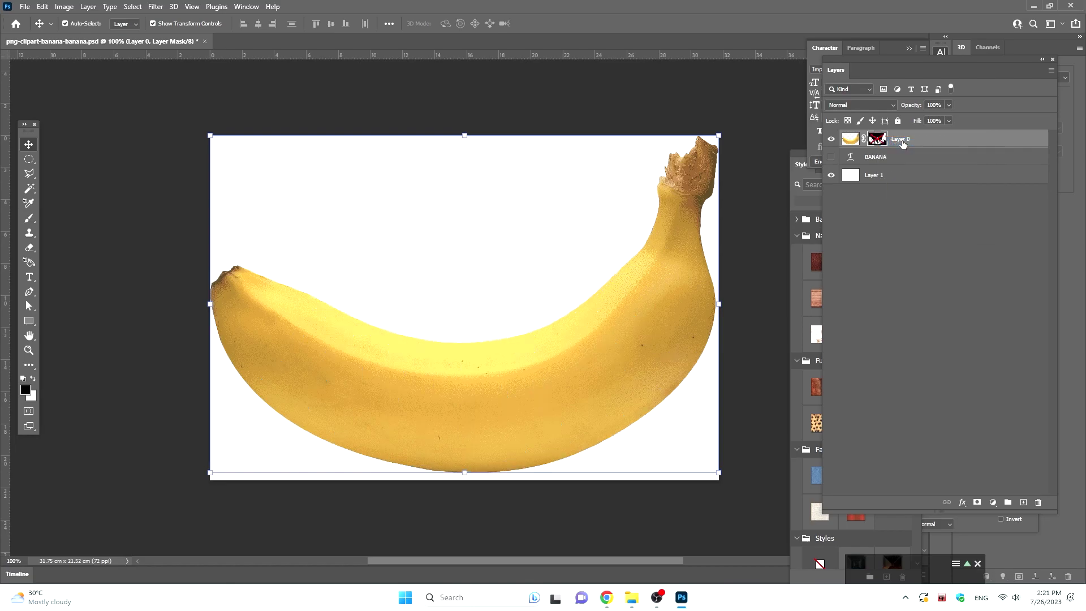
{"action": "right_click", "coordinate": [878, 139]}
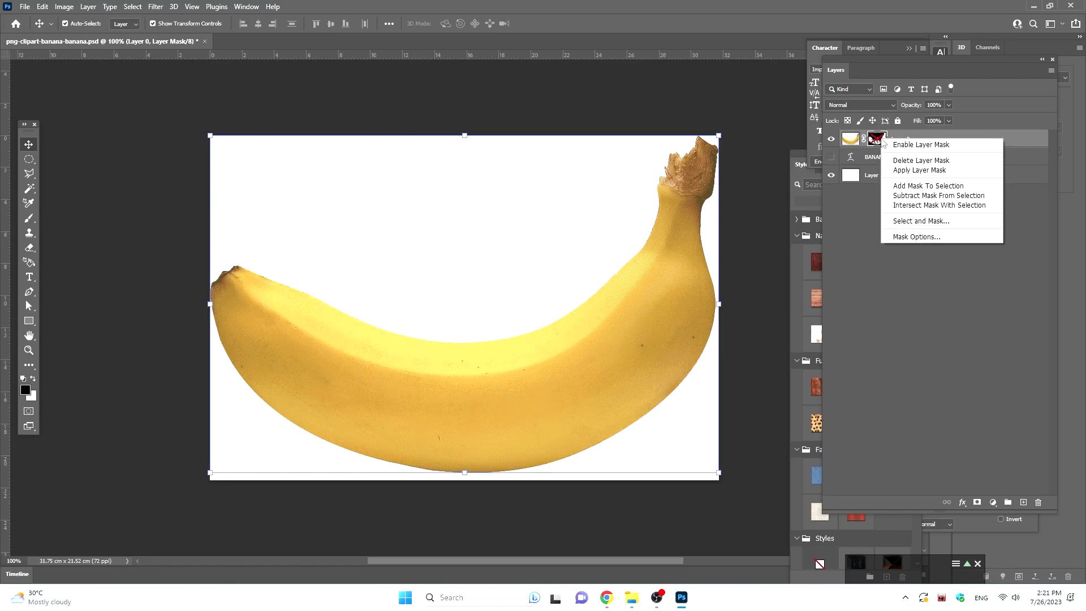
{"action": "left_click", "coordinate": [891, 145]}
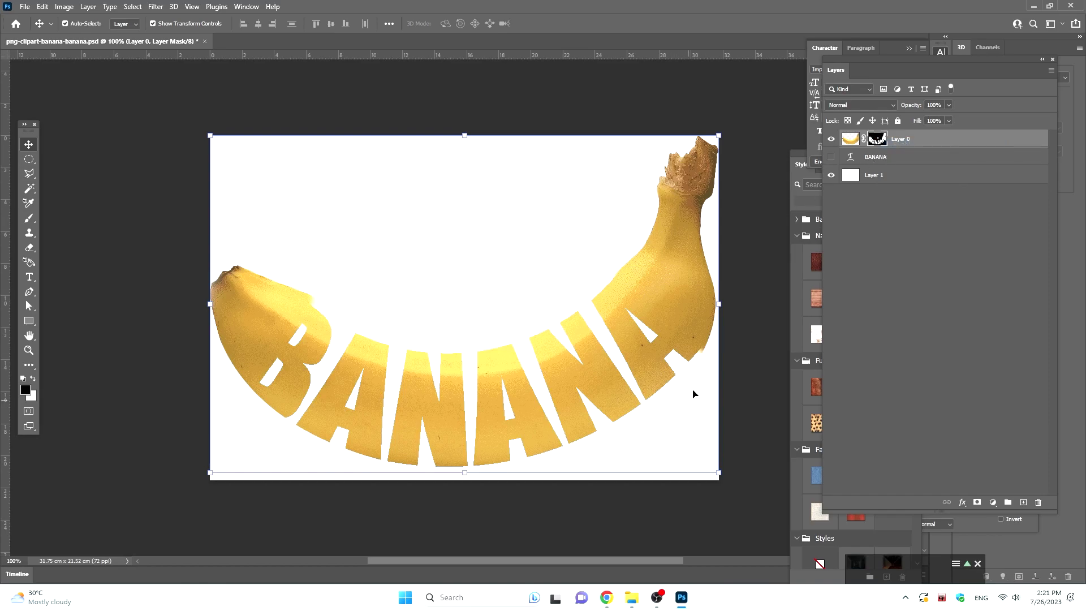
- Paint white on the mask to fill the gap beside the last A and smooth the edge's bite
{"action": "key", "text": "e"}
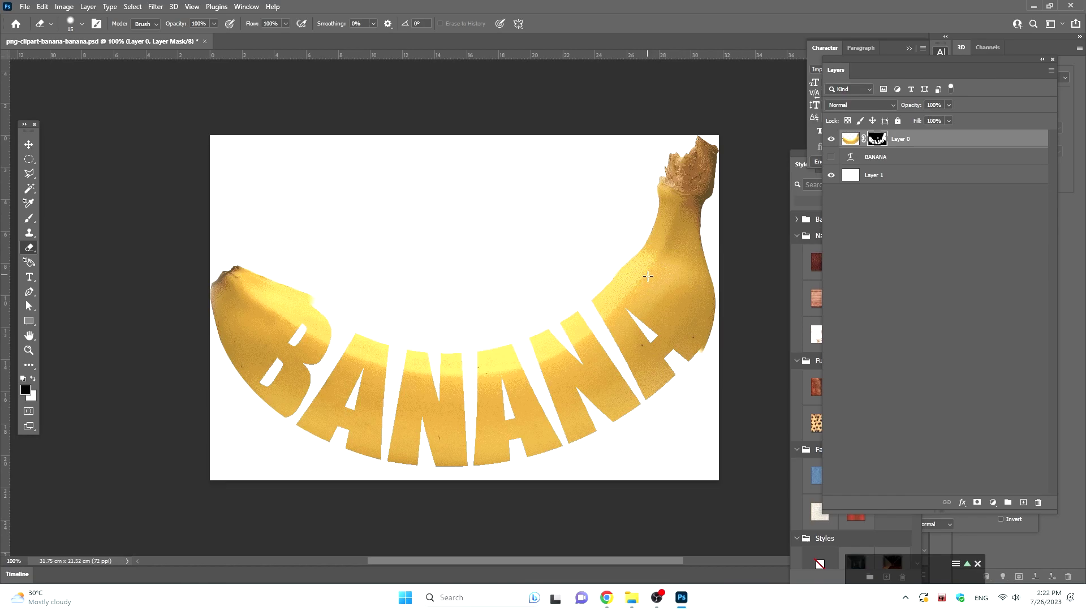
{"action": "key", "text": "x"}
{"action": "mouse_move", "coordinate": [651, 283]}
{"action": "left_mouse_down"}
{"action": "mouse_move", "coordinate": [701, 342]}
{"action": "mouse_move", "coordinate": [613, 261]}
{"action": "left_mouse_up"}
{"action": "mouse_move", "coordinate": [600, 303]}
{"action": "left_mouse_down"}
{"action": "mouse_move", "coordinate": [696, 308]}
{"action": "mouse_move", "coordinate": [657, 272]}
{"action": "mouse_move", "coordinate": [675, 284]}
{"action": "left_mouse_up"}
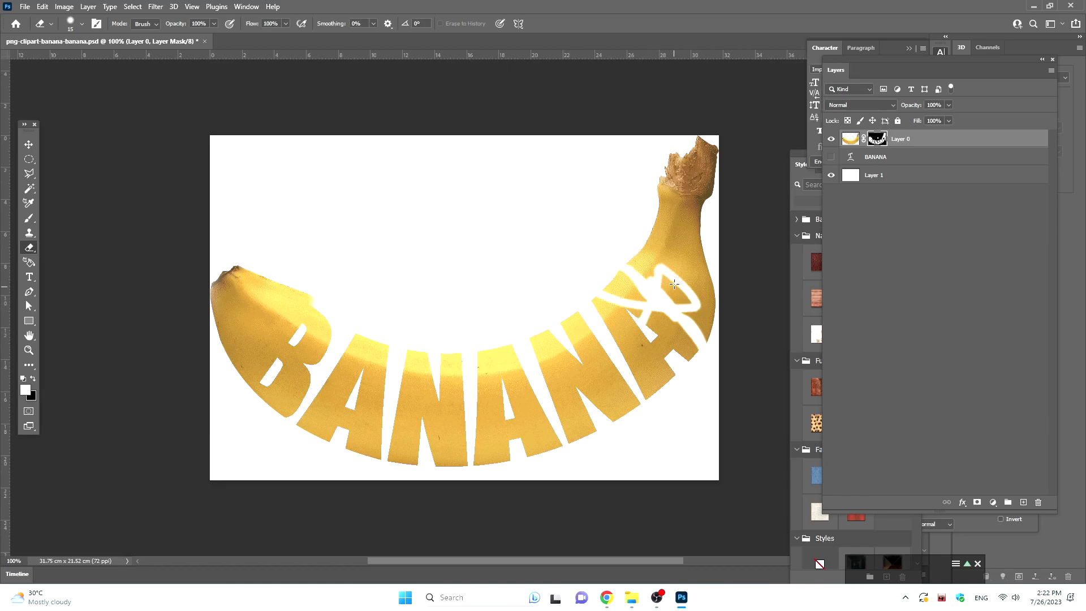
{"action": "key", "text": "ctrl+z"}
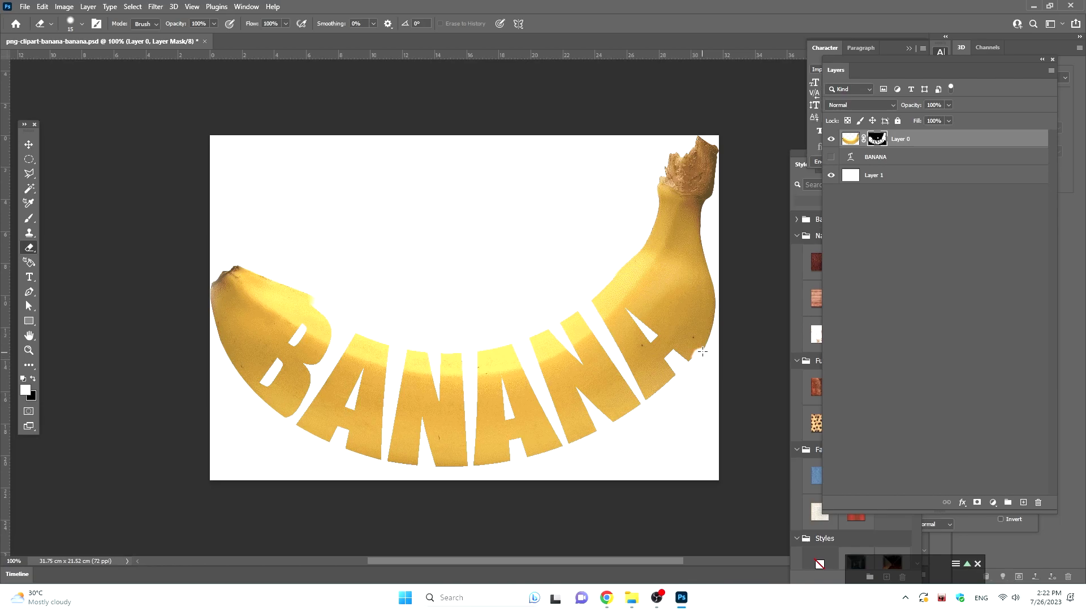
{"action": "left_click_drag", "start_coordinate": [708, 363], "coordinate": [710, 338]}
{"action": "key", "text": "p"}
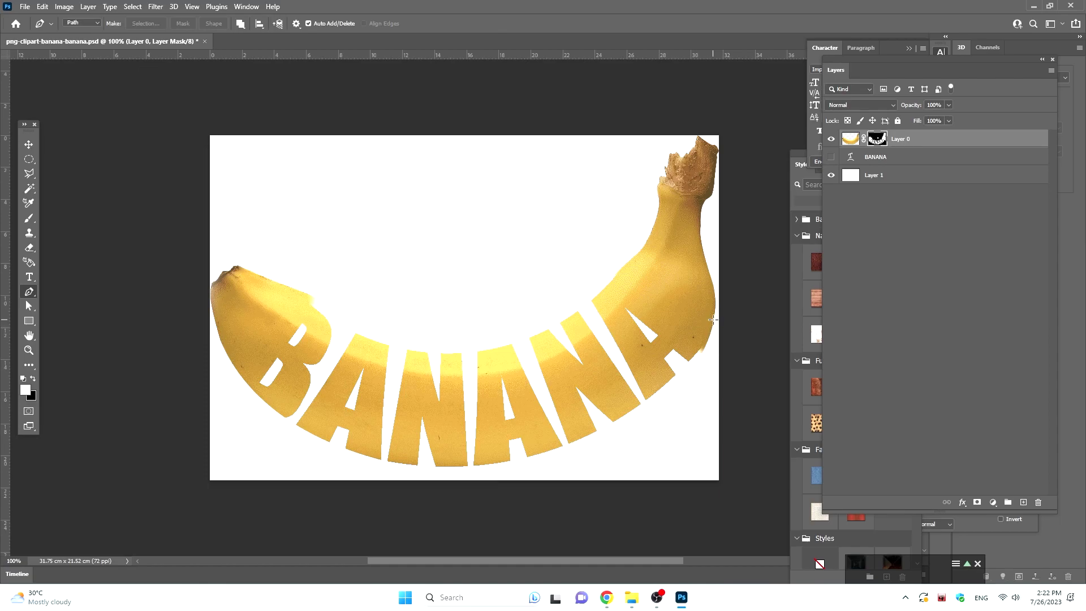
{"action": "left_click", "coordinate": [713, 321]}
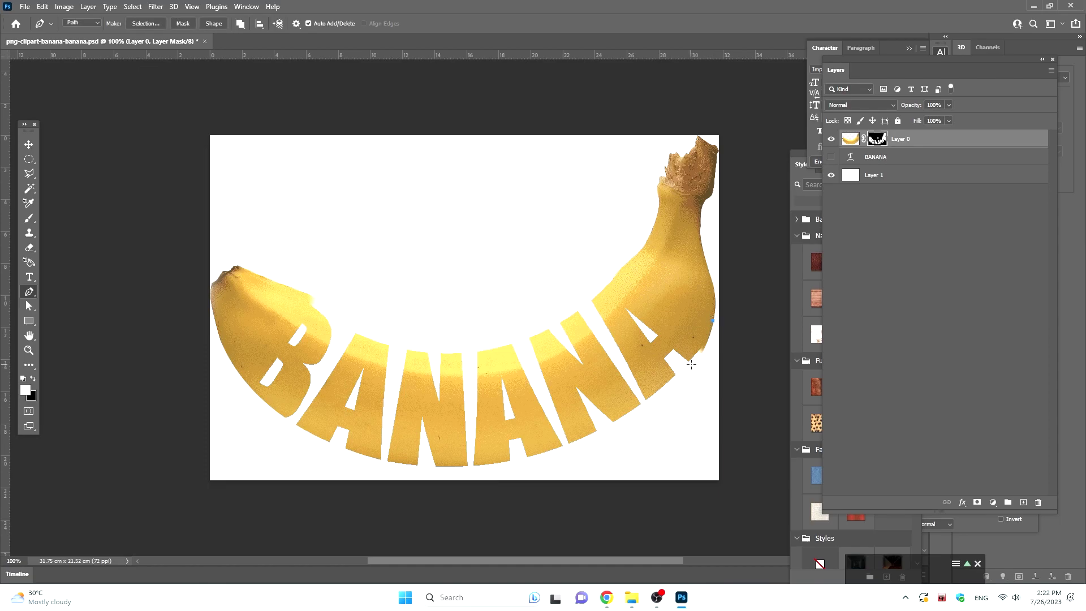
{"action": "left_click_drag", "start_coordinate": [688, 361], "coordinate": [672, 374]}
{"action": "left_click", "coordinate": [704, 419]}
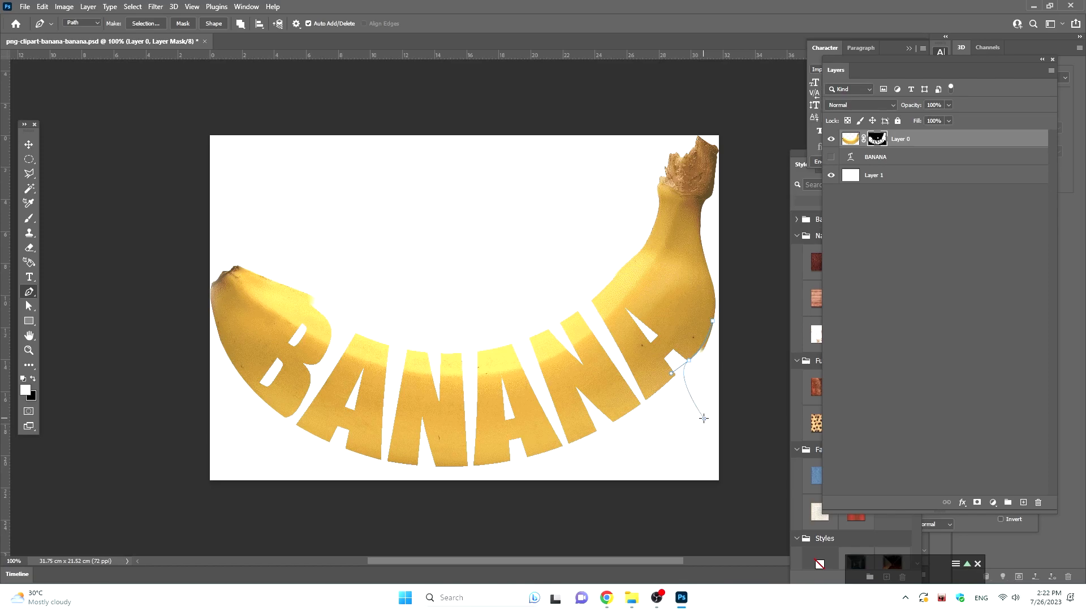
{"action": "left_click", "coordinate": [714, 322]}
{"action": "right_click", "coordinate": [714, 326]}
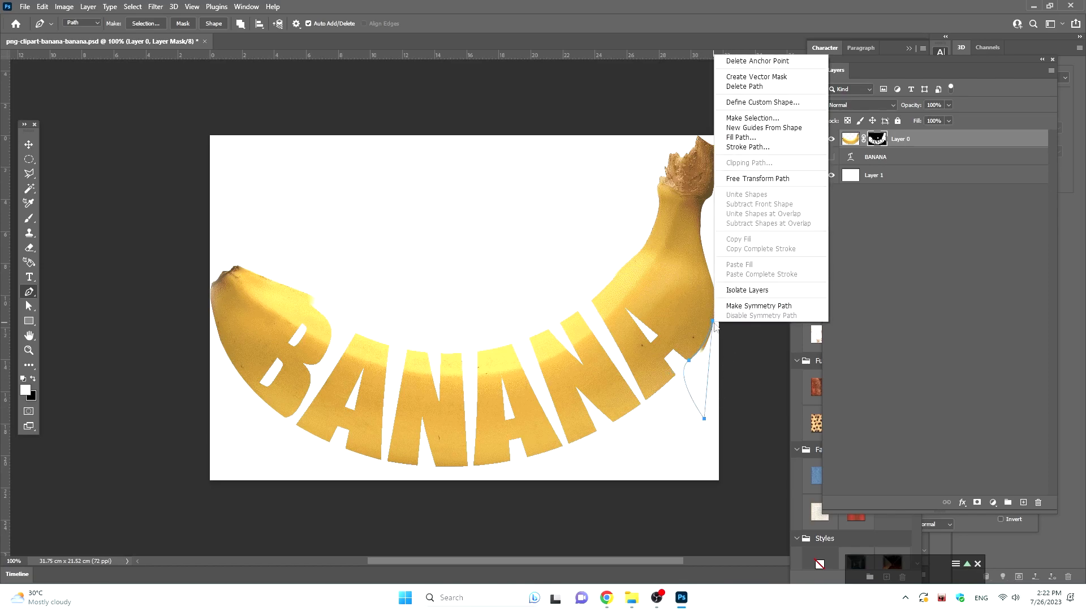
{"action": "left_click", "coordinate": [750, 118]}
{"action": "key", "text": "Return"}
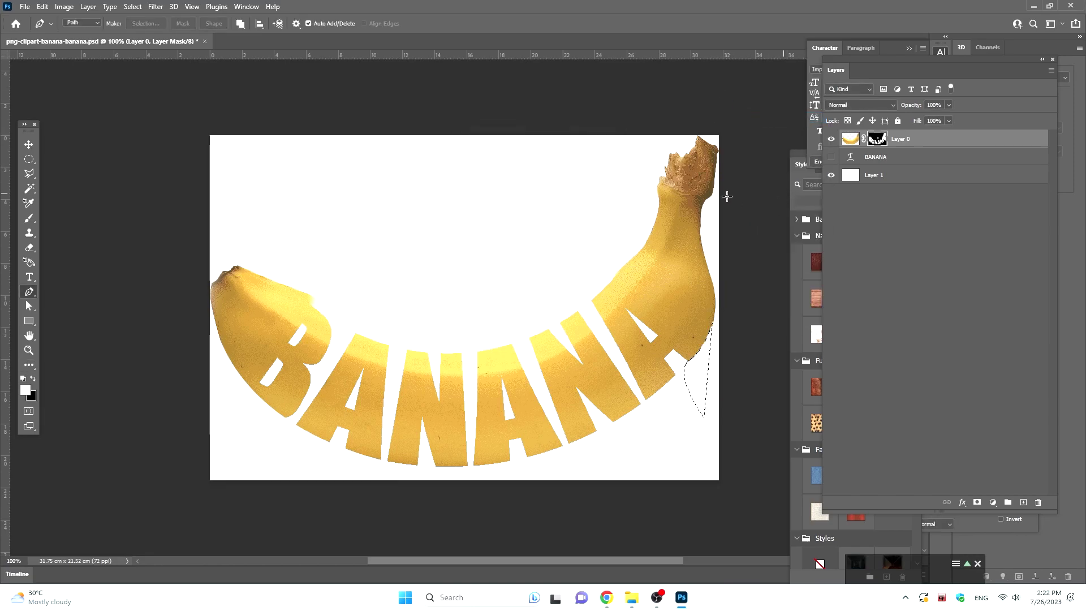
{"action": "key", "text": "ctrl+d"}
{"action": "left_click", "coordinate": [257, 274]}
{"action": "mouse_move", "coordinate": [312, 304]}
{"action": "left_mouse_down"}
{"action": "mouse_move", "coordinate": [322, 318]}
{"action": "mouse_move", "coordinate": [359, 310]}
{"action": "left_mouse_up"}
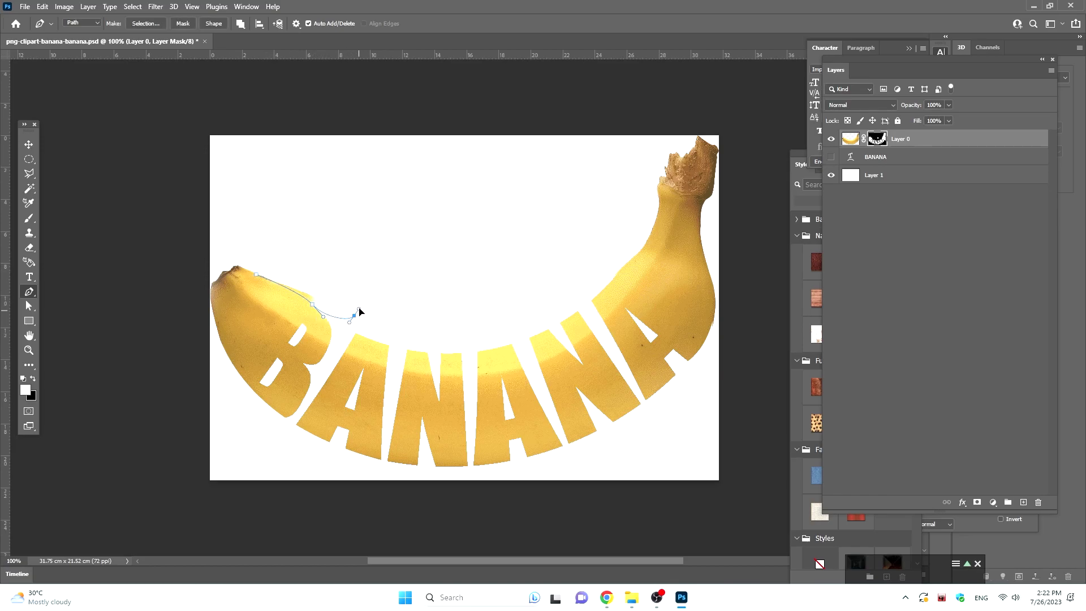
{"action": "left_click_drag", "start_coordinate": [287, 229], "coordinate": [267, 234]}
{"action": "left_click", "coordinate": [257, 275]}
{"action": "right_click", "coordinate": [257, 277]}
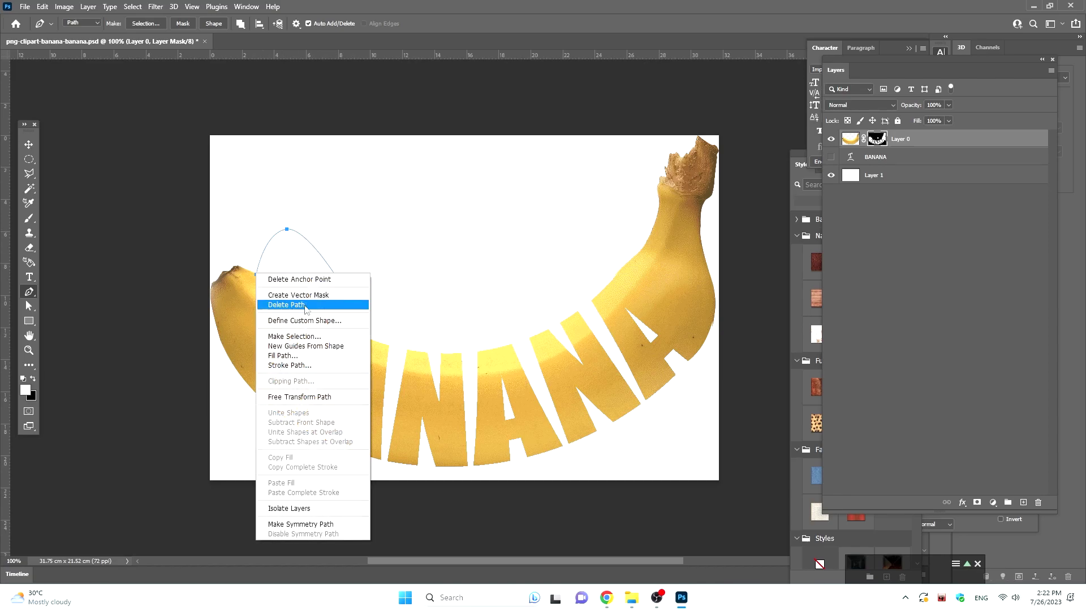
{"action": "left_click", "coordinate": [304, 336]}
{"action": "key", "text": "Return"}
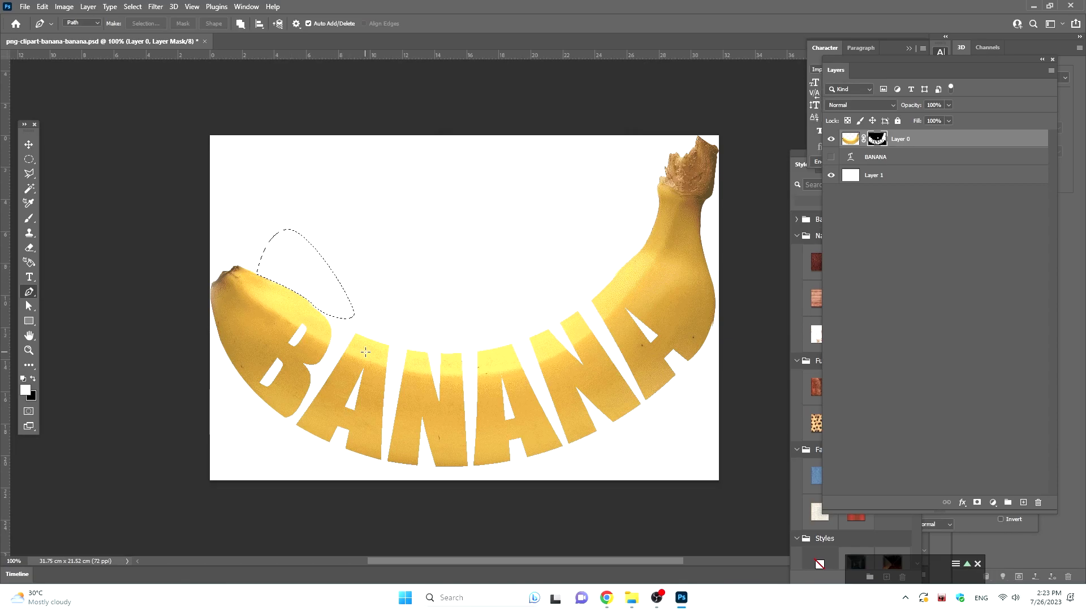
{"action": "key", "text": "ctrl+d"}
- Target Layer 0's image and toggle the BANANA text layer to compare, leaving it hidden
{"action": "left_click", "coordinate": [848, 138]}
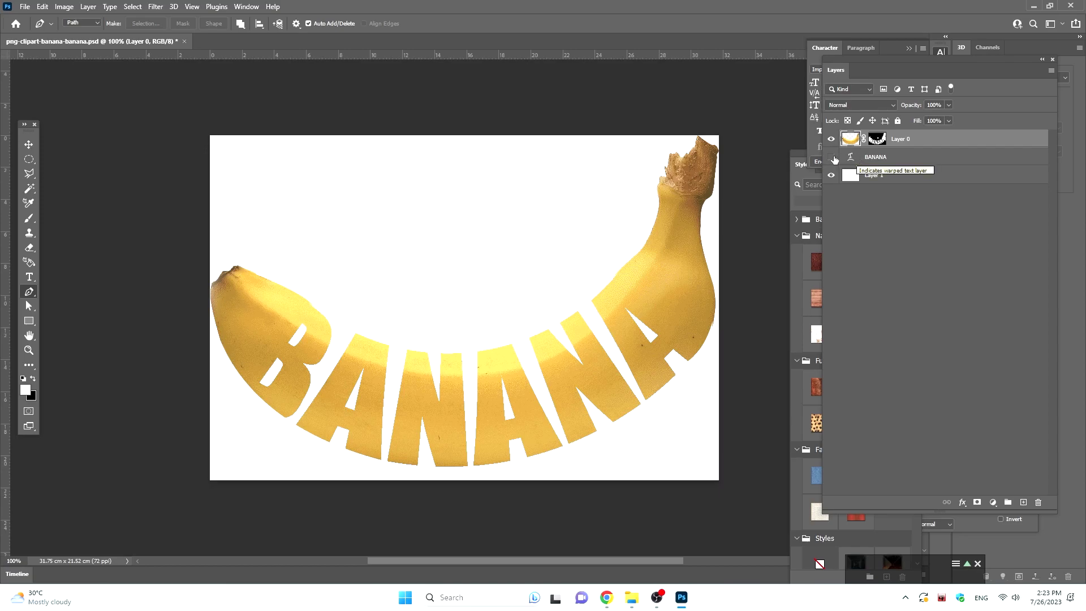
{"action": "left_click", "coordinate": [831, 157]}
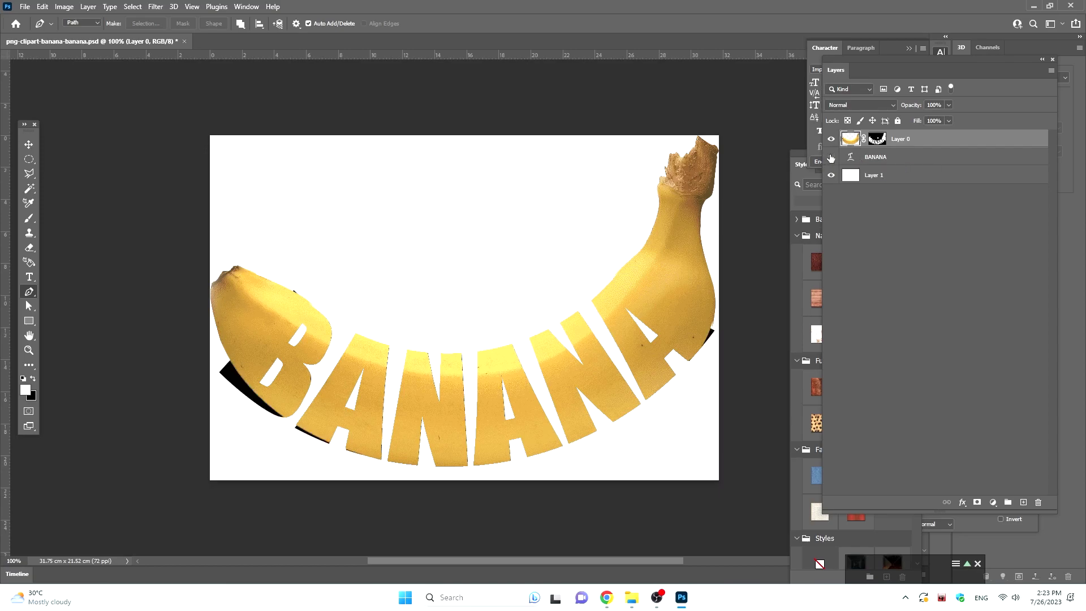
{"action": "left_click", "coordinate": [831, 157]}
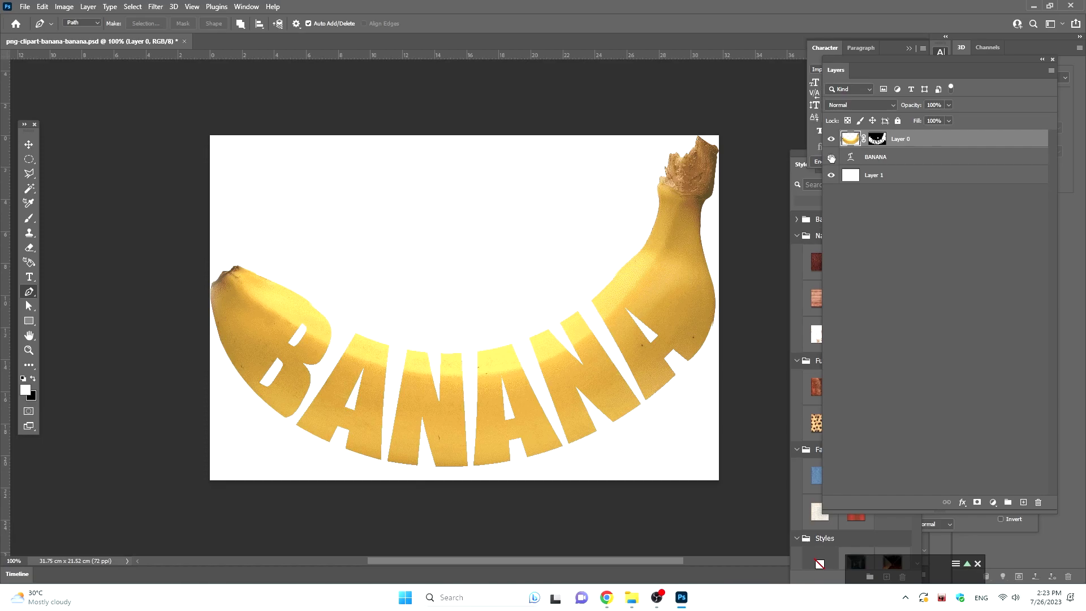
{"action": "left_click", "coordinate": [831, 158]}
{"action": "left_click", "coordinate": [831, 158]}
- Add a Drop Shadow to Layer 0 with 100% opacity and 4 px distance
{"action": "left_click", "coordinate": [962, 504]}
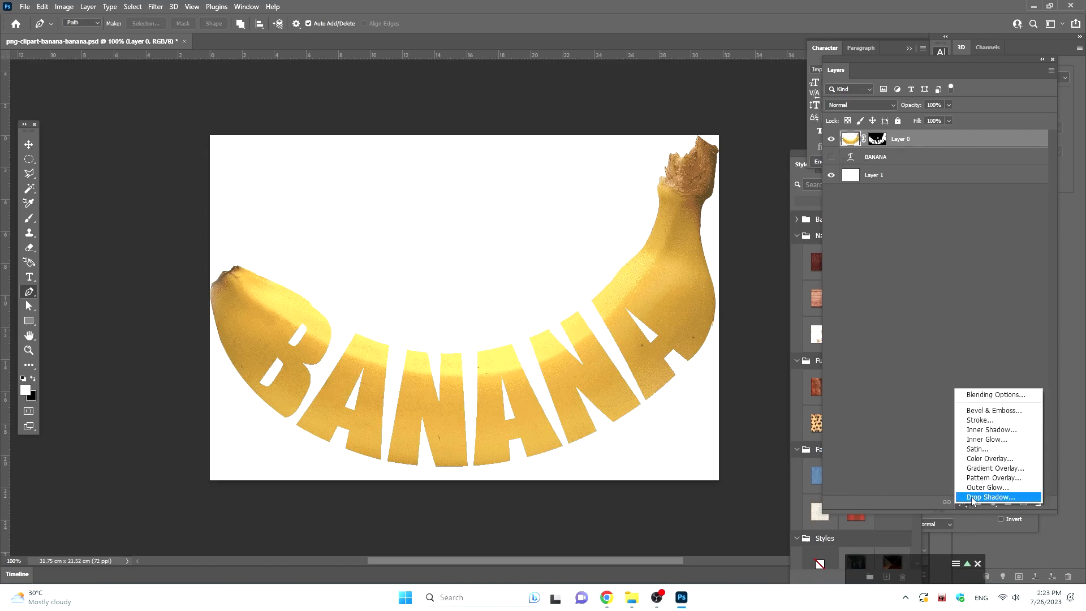
{"action": "left_click", "coordinate": [972, 497]}
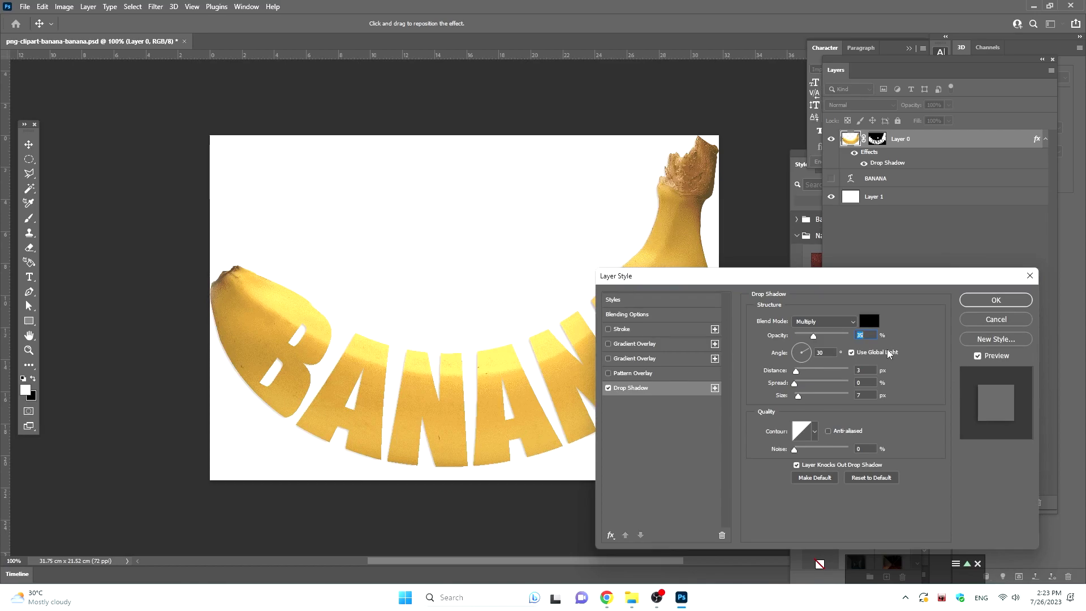
{"action": "left_click_drag", "start_coordinate": [830, 338], "coordinate": [851, 350]}
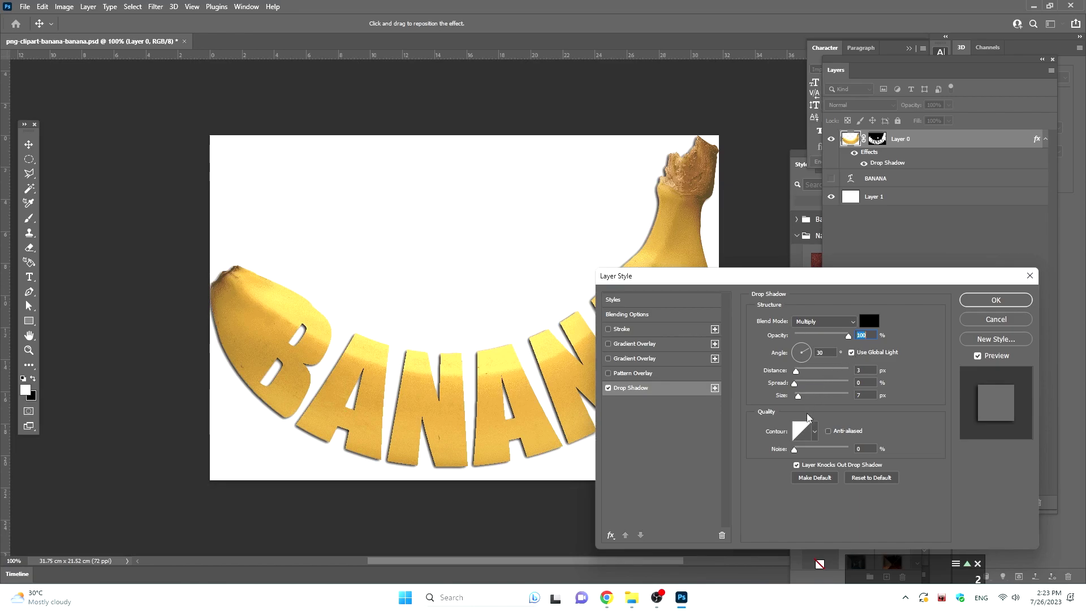
{"action": "left_click_drag", "start_coordinate": [796, 371], "coordinate": [797, 388]}
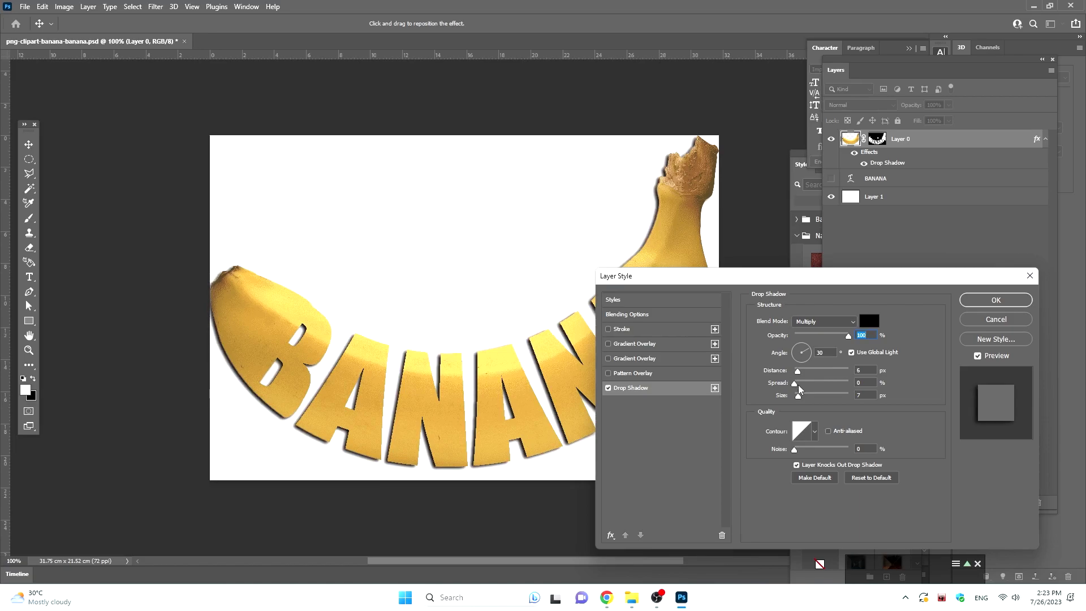
{"action": "key", "text": "Tab"}
{"action": "key", "text": "Tab"}
{"action": "type", "text": "4"}
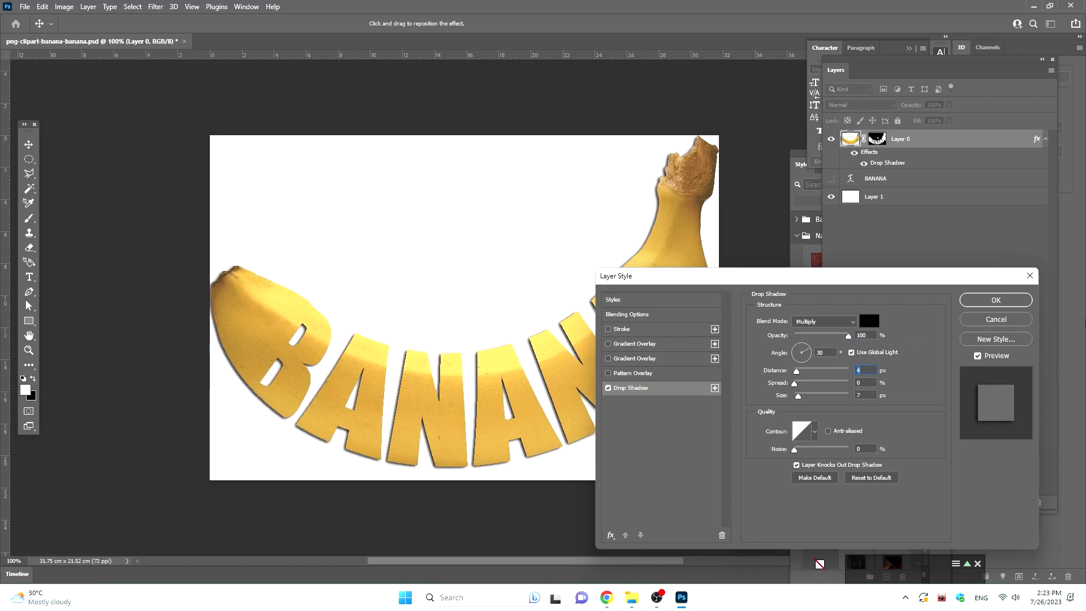
{"action": "left_click", "coordinate": [993, 303]}
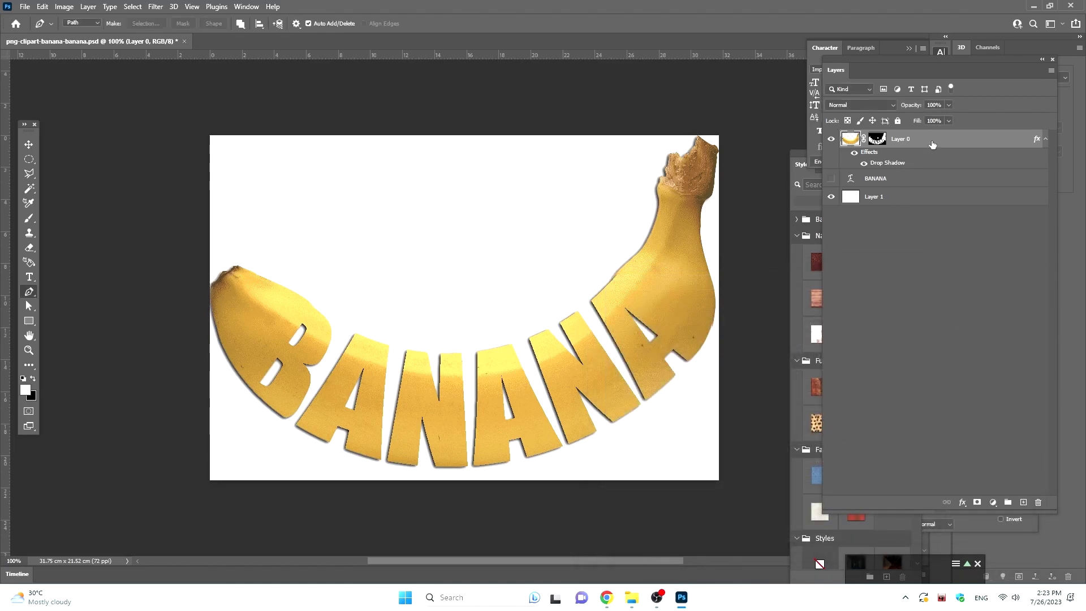
- Duplicate Layer 0 with Ctrl+J and convert the lower copy to a smart object
{"action": "right_click", "coordinate": [930, 138]}
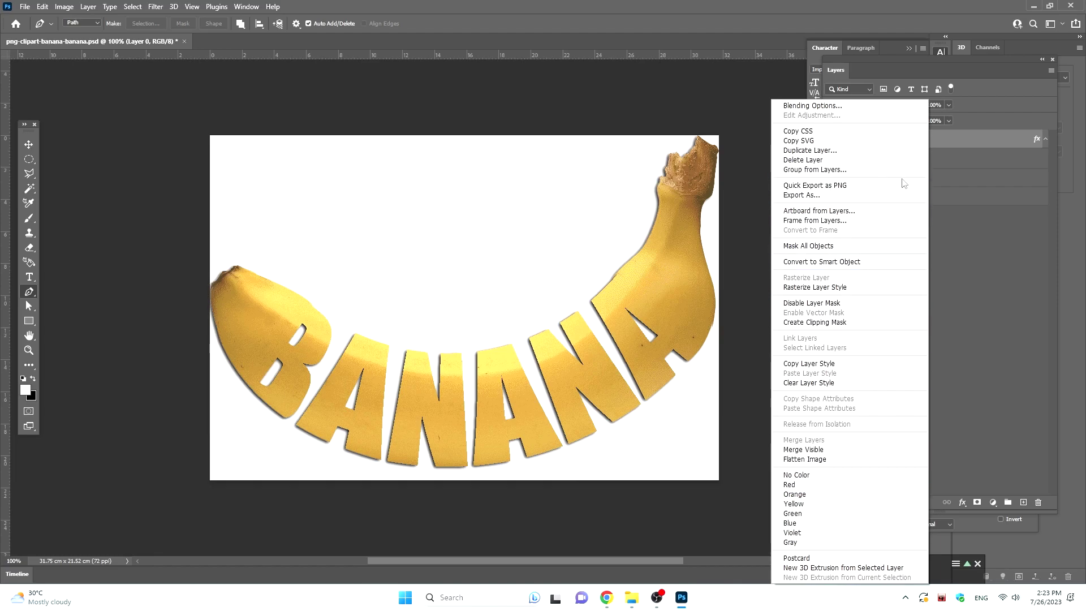
{"action": "left_click", "coordinate": [985, 148]}
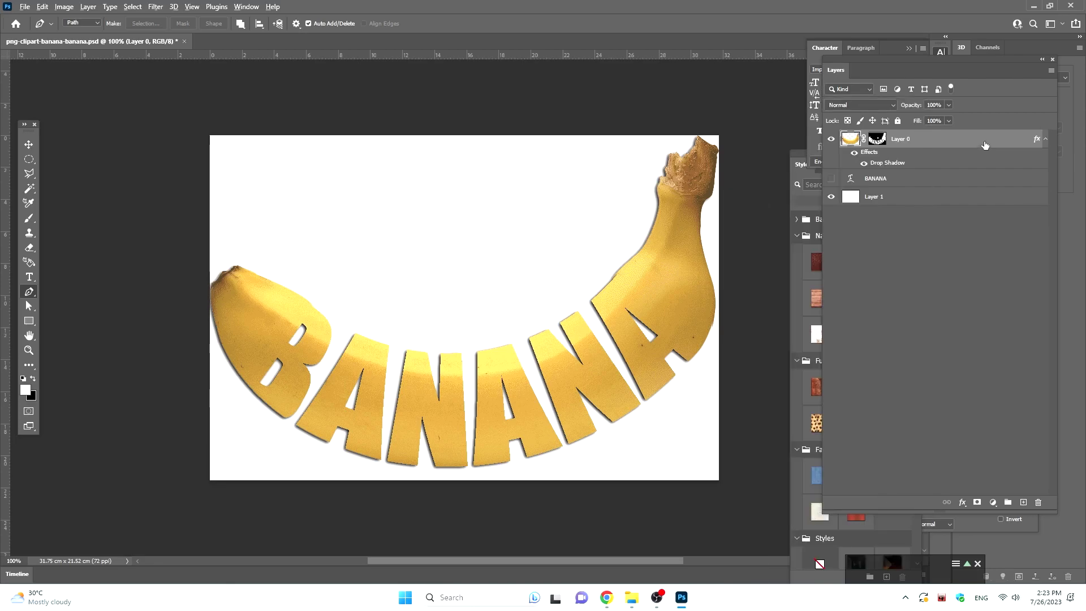
{"action": "key", "text": "ctrl+j"}
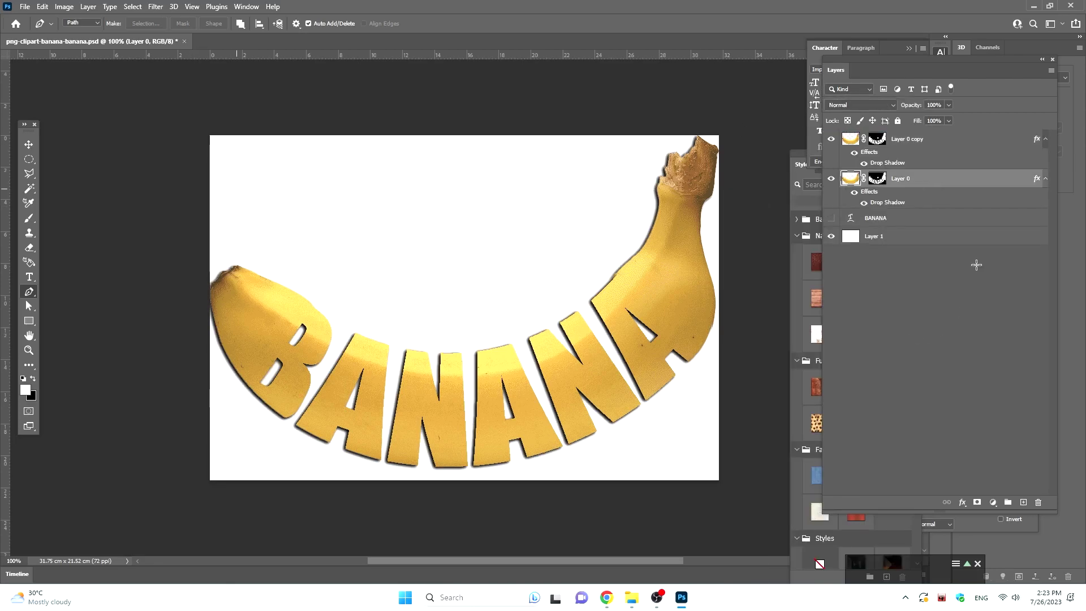
{"action": "right_click", "coordinate": [933, 183]}
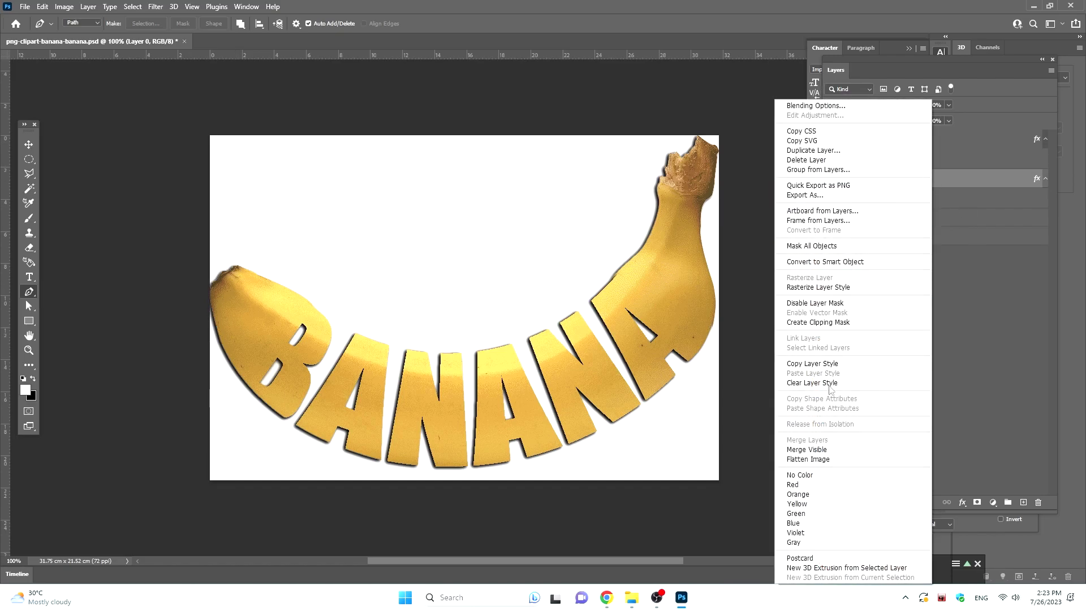
{"action": "left_click", "coordinate": [822, 262]}
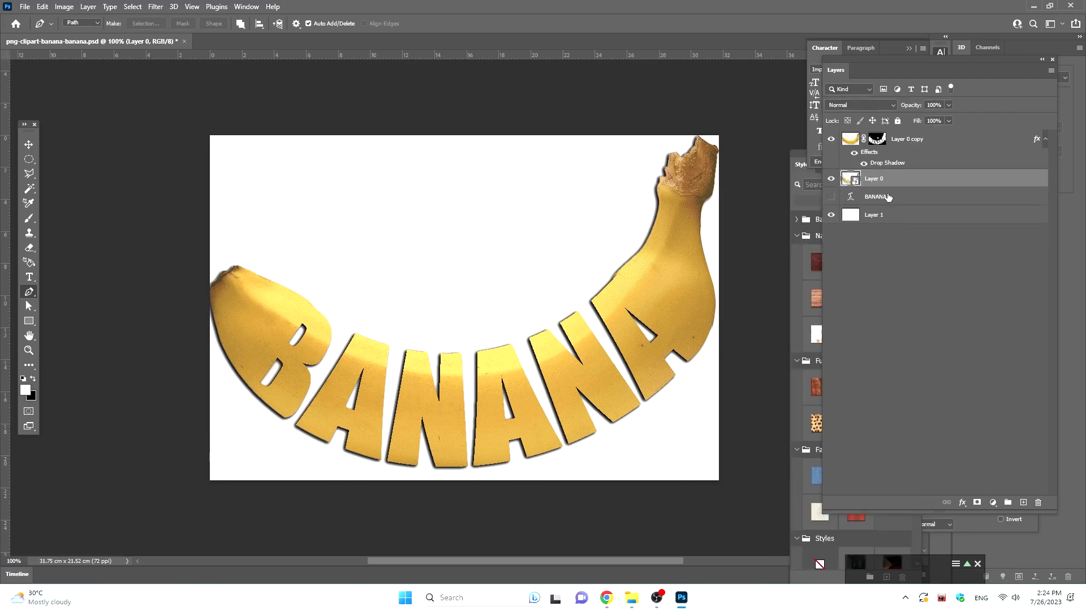
- Undo the conversion and convert Layer 0 itself into a smart object
{"action": "key", "text": "ctrl+z"}
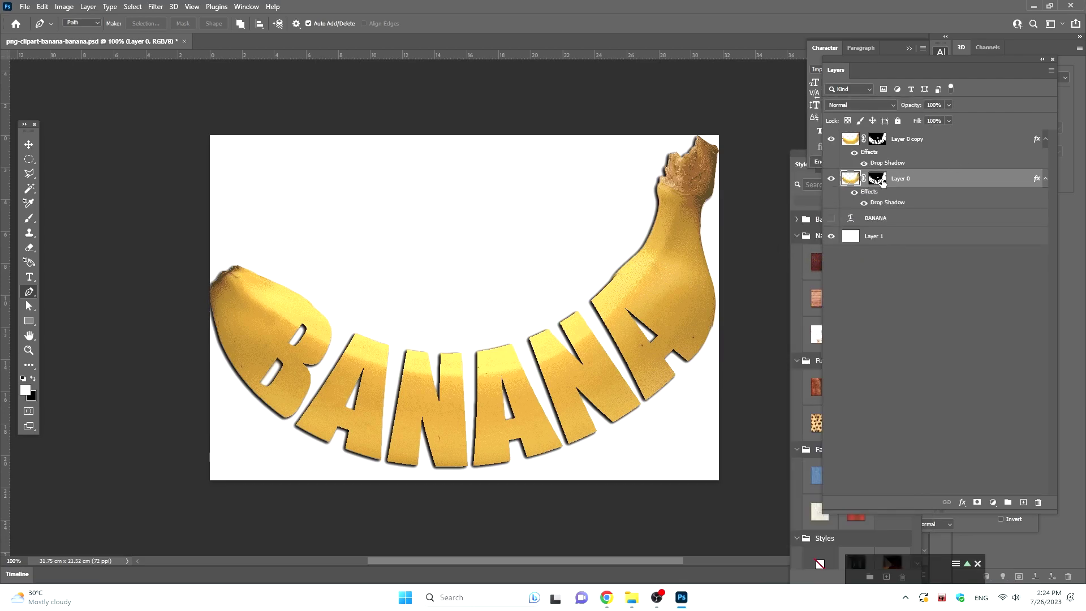
{"action": "right_click", "coordinate": [880, 179]}
{"action": "left_click", "coordinate": [1006, 178]}
{"action": "right_click", "coordinate": [1006, 178]}
{"action": "left_click", "coordinate": [919, 262]}
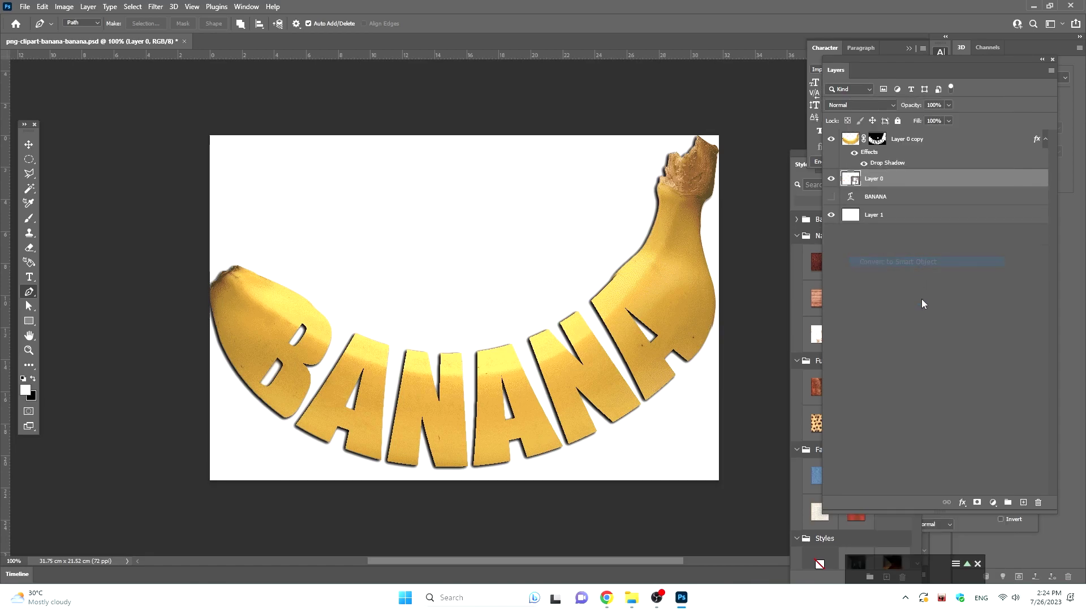
- Give Layer 0 a black #000000 Color Overlay
{"action": "left_click", "coordinate": [963, 502]}
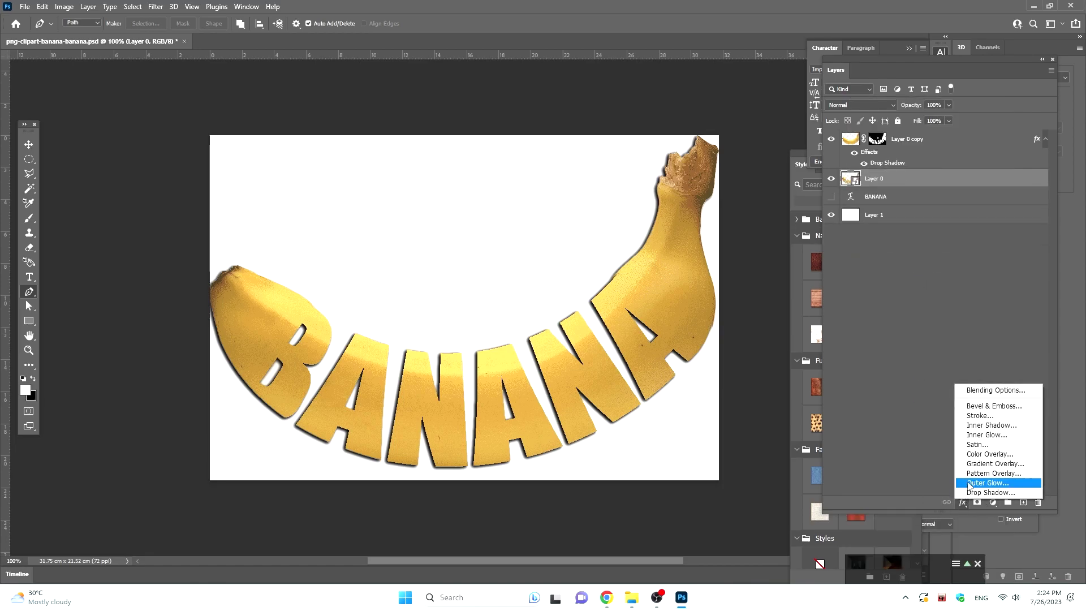
{"action": "left_click", "coordinate": [977, 455]}
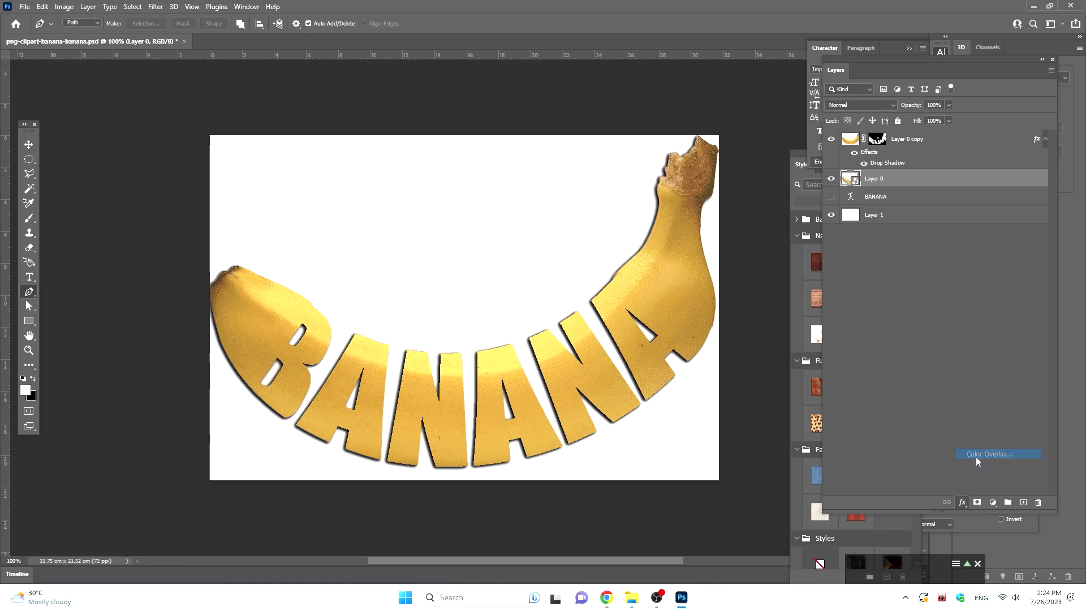
{"action": "left_click", "coordinate": [874, 327]}
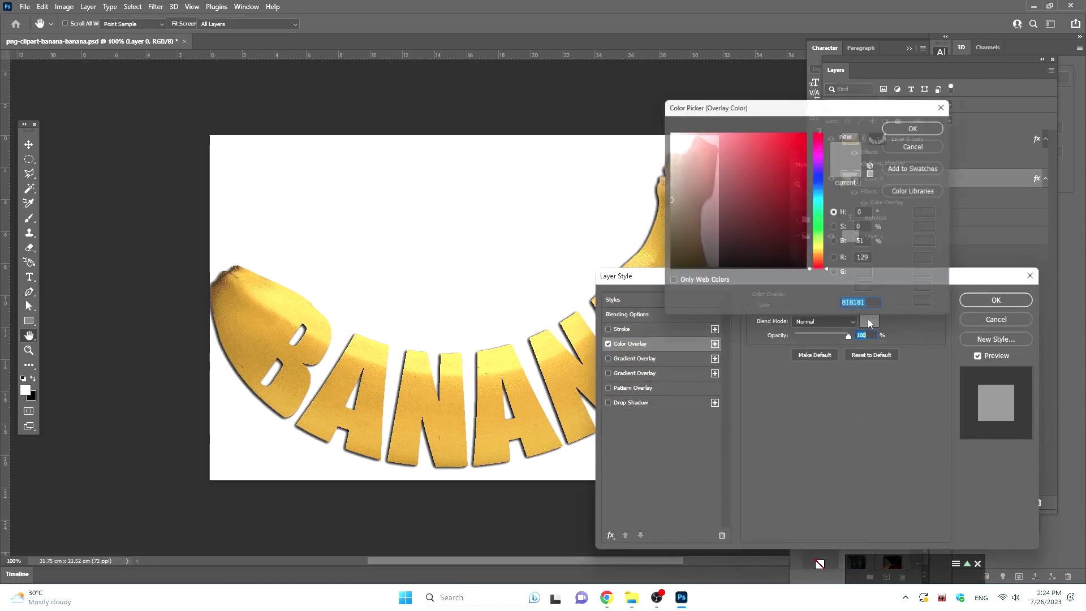
{"action": "type", "text": "000000"}
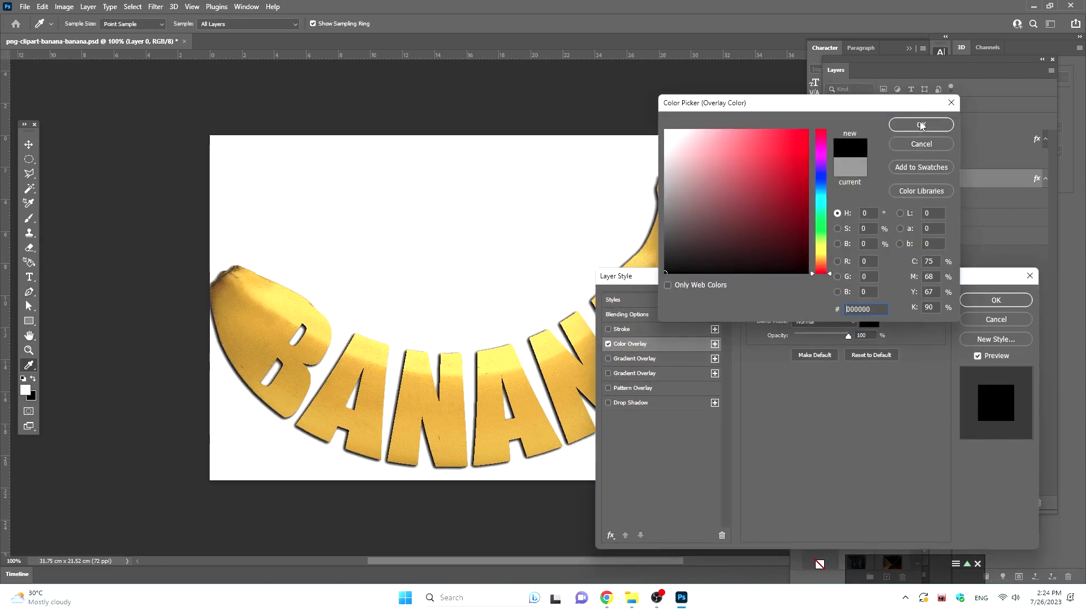
{"action": "left_click", "coordinate": [922, 125]}
{"action": "left_click", "coordinate": [984, 301]}
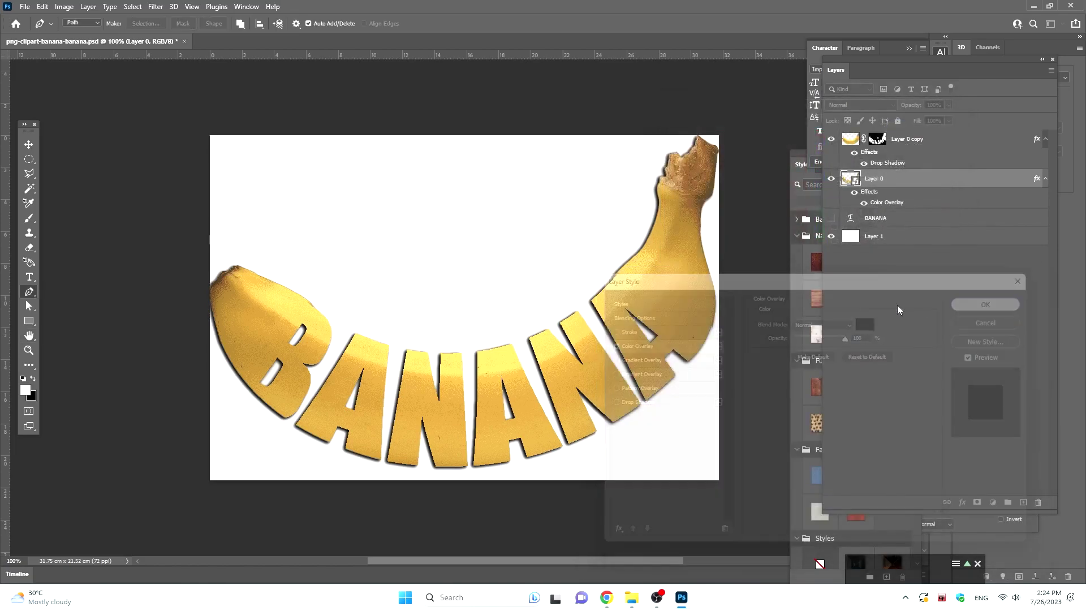
- Flatten the black Layer 0 into a thin band under the letters at 26% opacity
{"action": "key", "text": "v"}
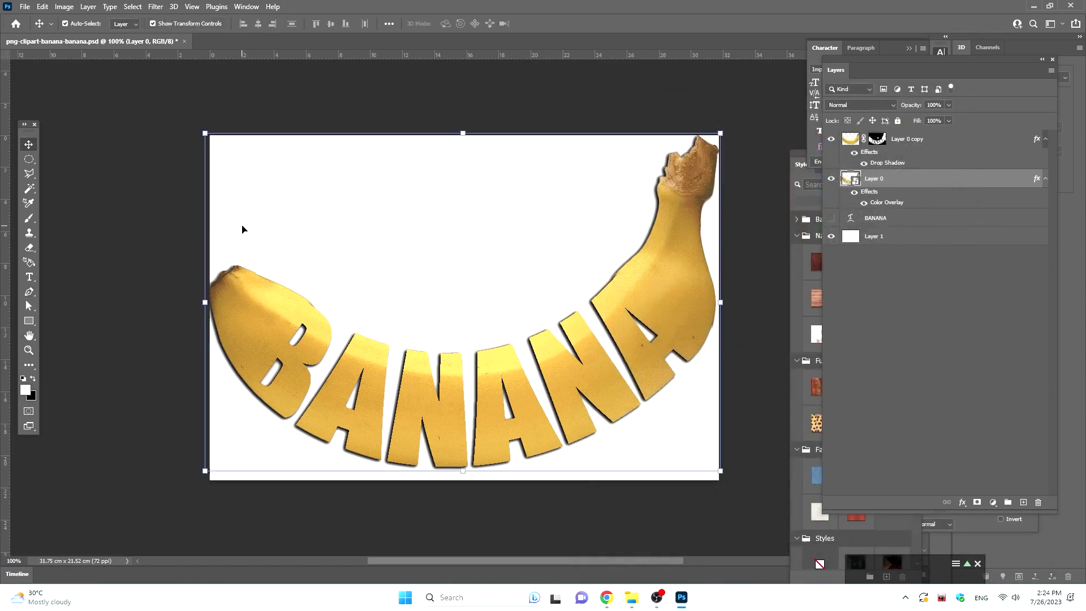
{"action": "mouse_move", "coordinate": [464, 131]}
{"action": "left_mouse_down"}
{"action": "mouse_move", "coordinate": [478, 420]}
{"action": "mouse_move", "coordinate": [467, 434]}
{"action": "mouse_move", "coordinate": [467, 419]}
{"action": "left_mouse_up"}
{"action": "left_click", "coordinate": [949, 106]}
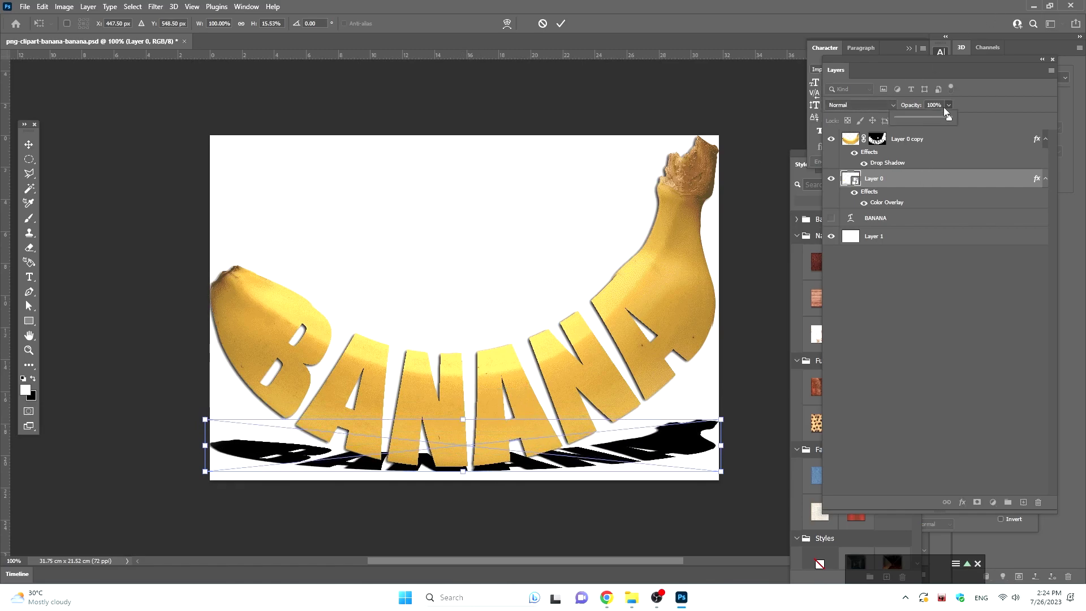
{"action": "left_click", "coordinate": [911, 118]}
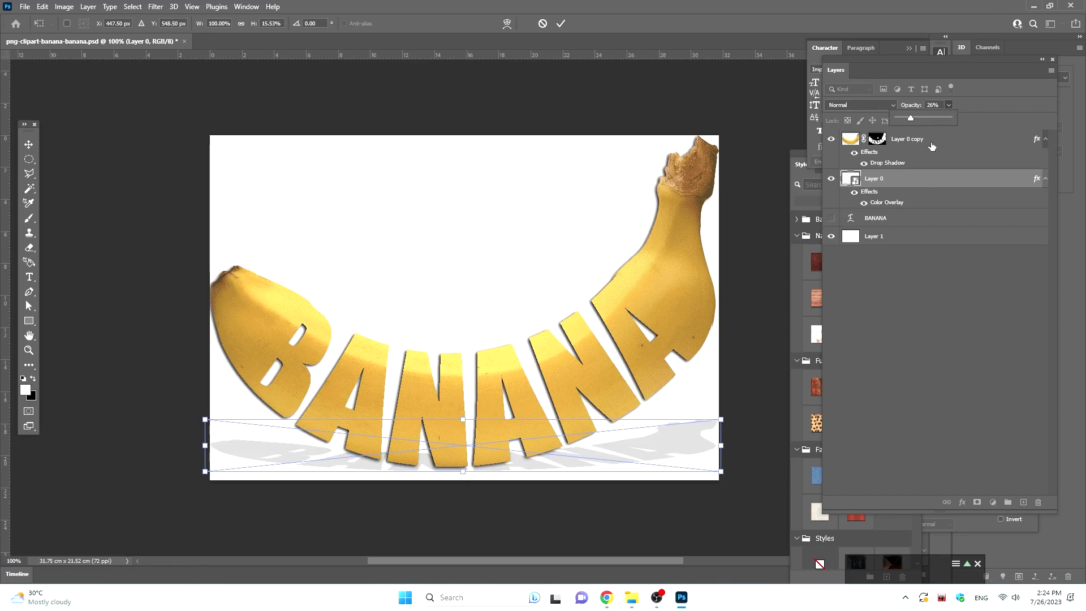
{"action": "left_click", "coordinate": [982, 273]}
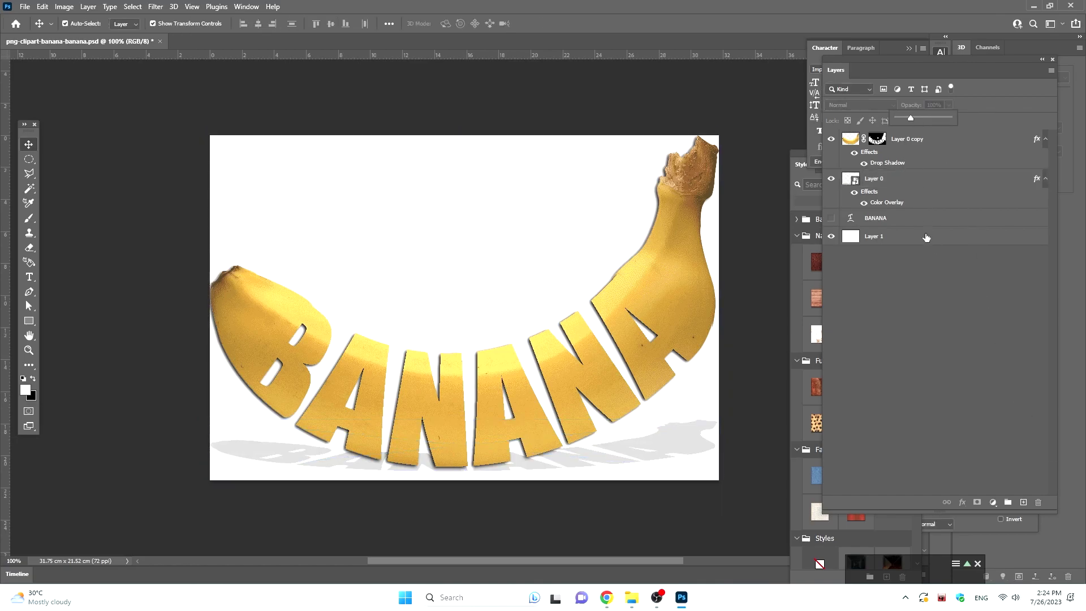
- Add a new layer above Layer 1 and fill it with the Paint Bucket
{"action": "left_click", "coordinate": [900, 237]}
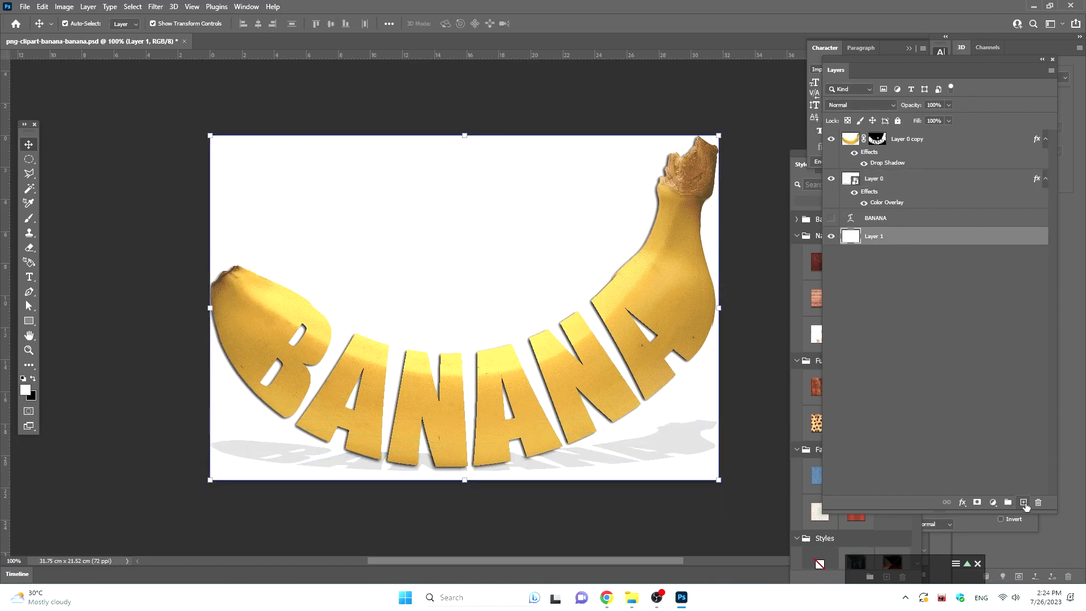
{"action": "left_click", "coordinate": [1024, 503]}
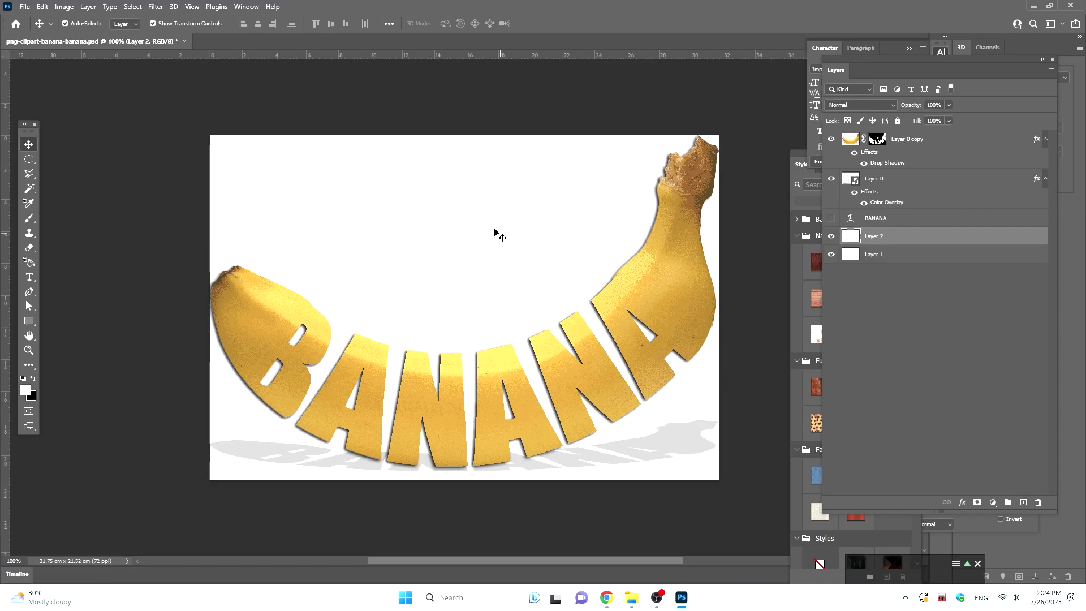
{"action": "key", "text": "g"}
{"action": "left_click", "coordinate": [481, 261]}
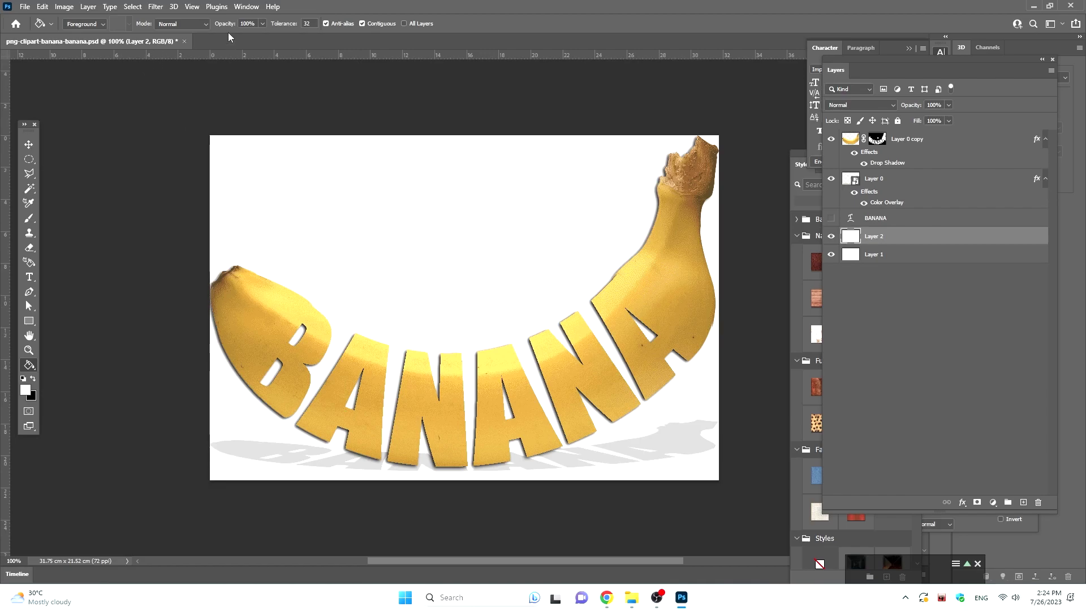
- Apply a grey gradient preset from the Styles panel to the new floor layer
{"action": "left_click", "coordinate": [253, 8]}
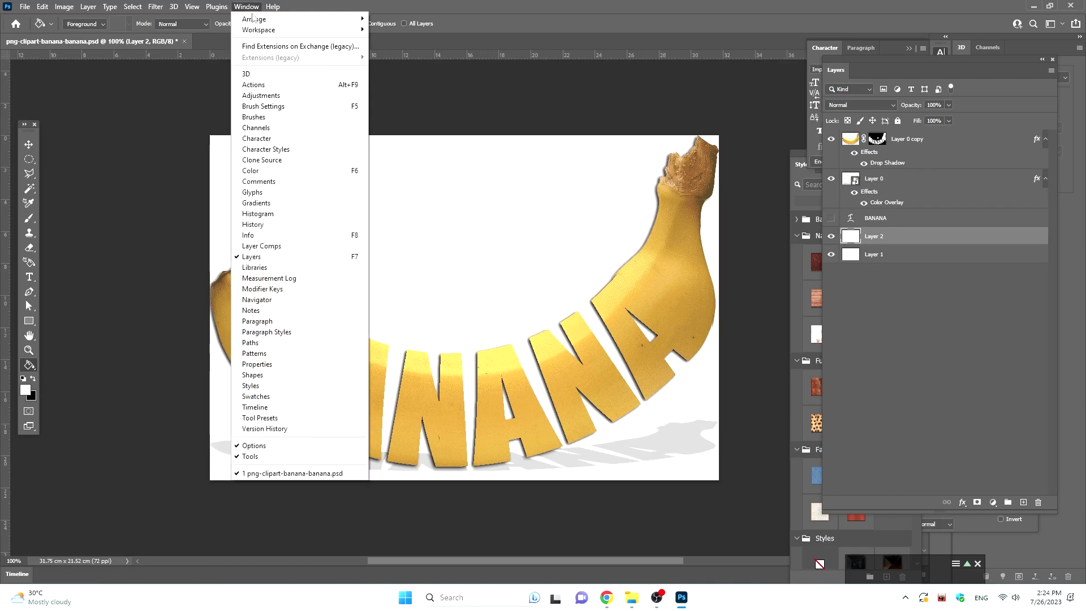
{"action": "left_click", "coordinate": [266, 386]}
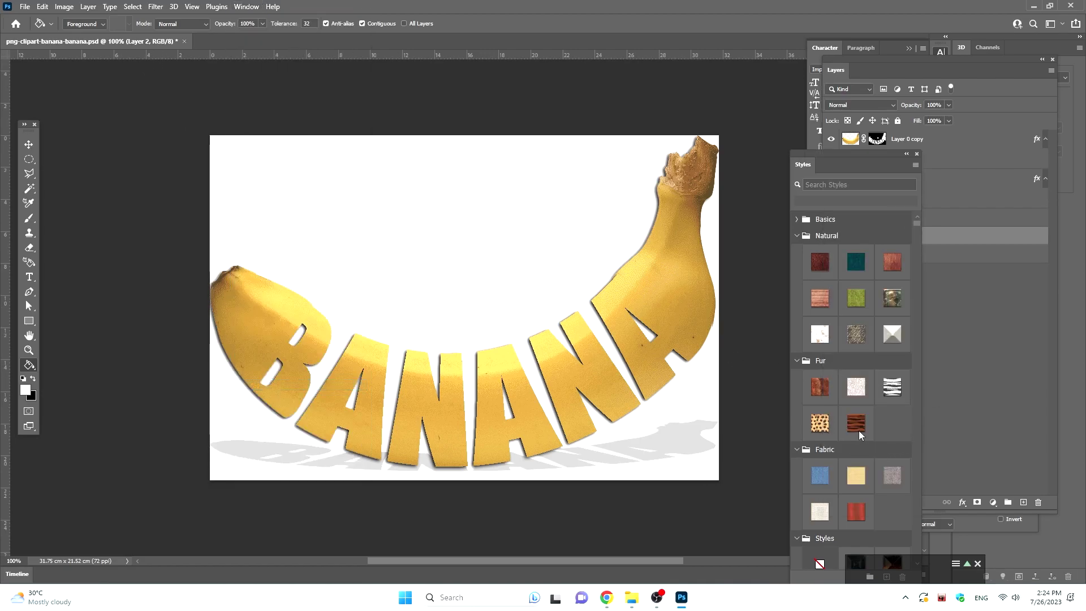
{"action": "scroll", "coordinate": [859, 436], "scroll_direction": "down", "scroll_amount": 2}
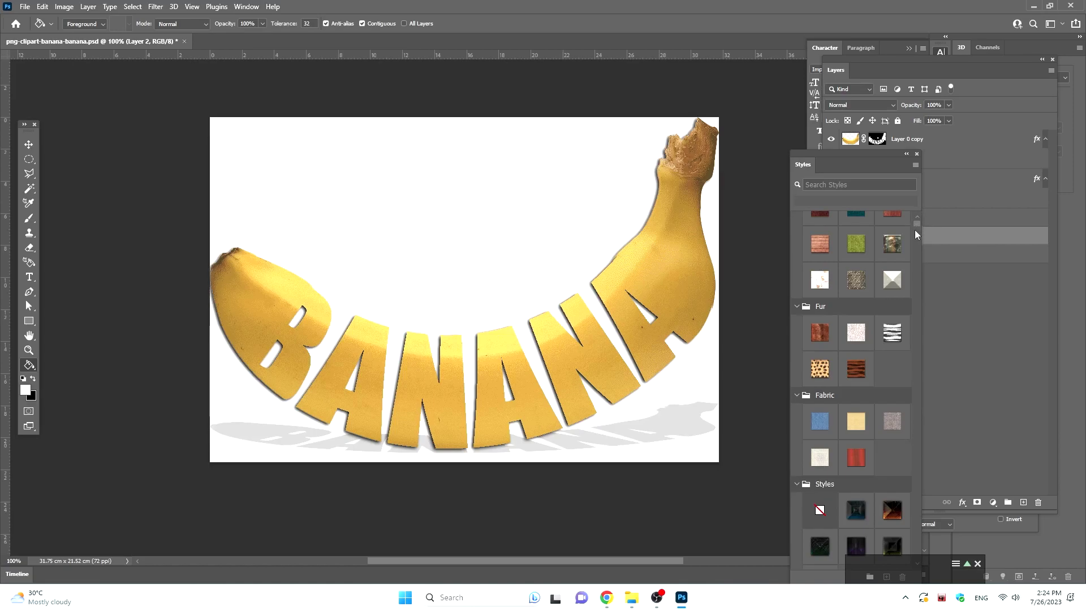
{"action": "left_click_drag", "start_coordinate": [918, 223], "coordinate": [919, 322]}
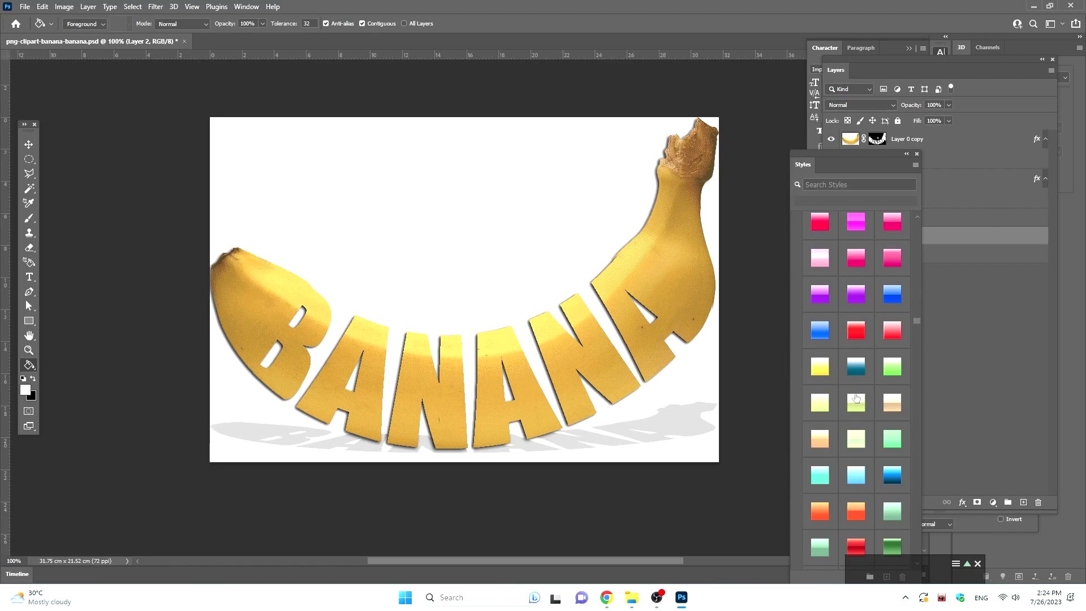
{"action": "scroll", "coordinate": [876, 376], "scroll_direction": "up", "scroll_amount": 3}
{"action": "scroll", "coordinate": [875, 376], "scroll_direction": "down", "scroll_amount": 1}
{"action": "scroll", "coordinate": [875, 377], "scroll_direction": "down", "scroll_amount": 1}
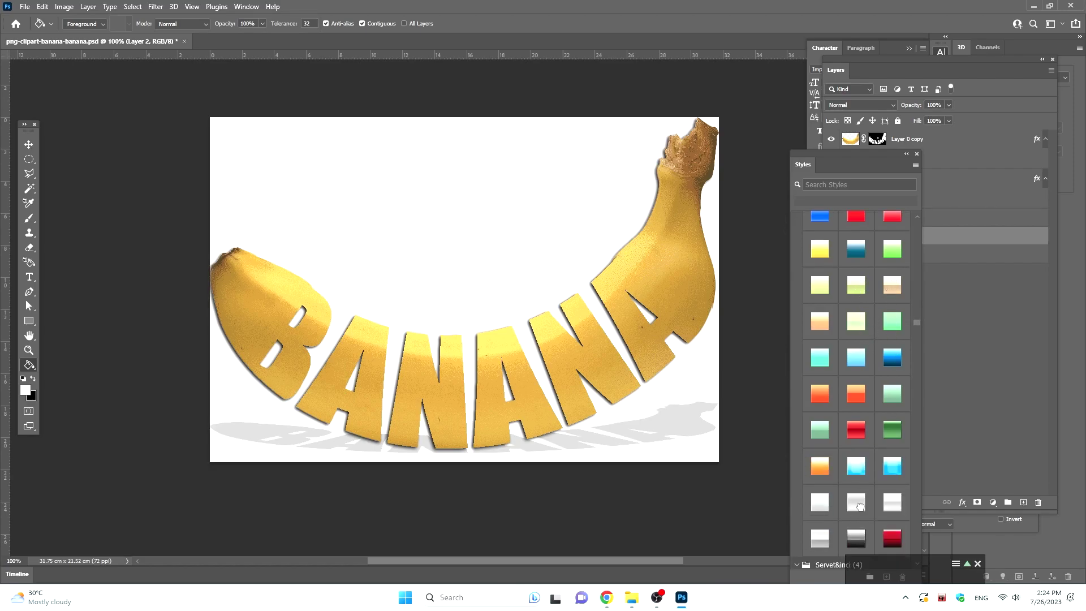
{"action": "left_click", "coordinate": [863, 509]}
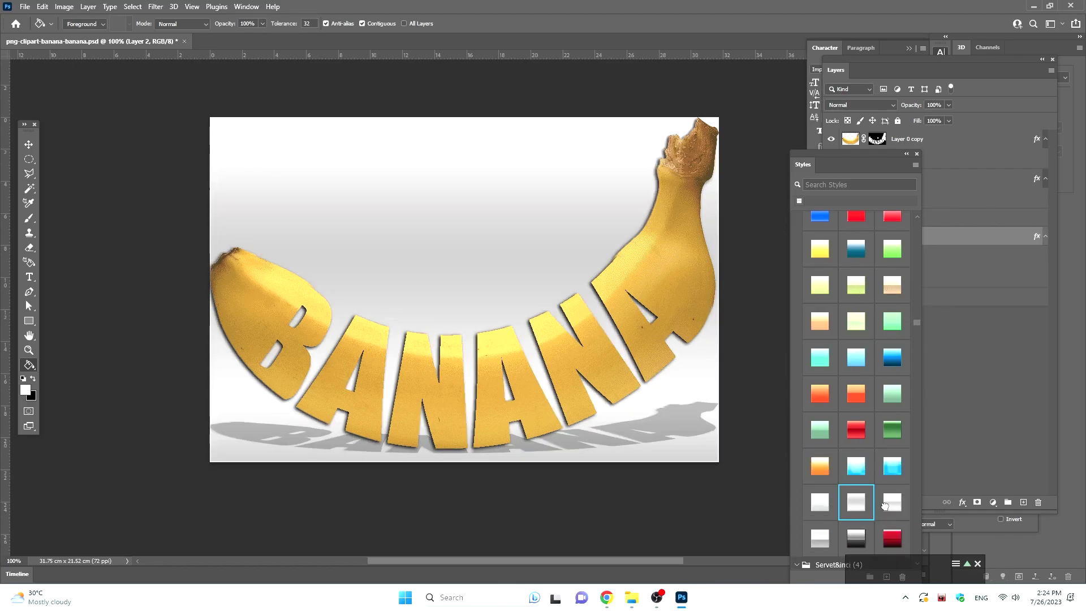
{"action": "left_click", "coordinate": [891, 506]}
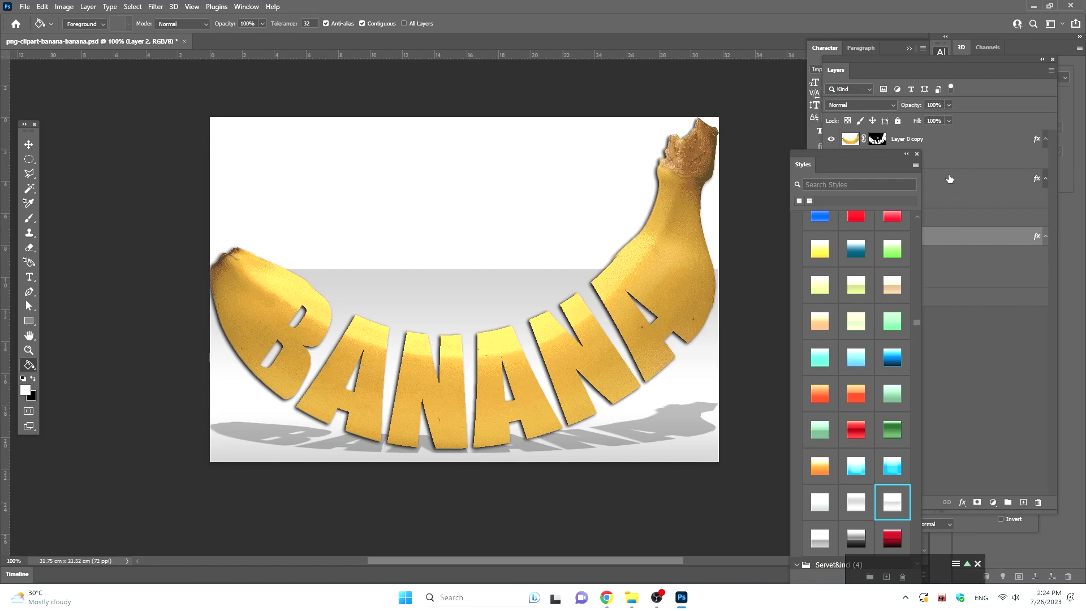
{"action": "left_click", "coordinate": [908, 155]}
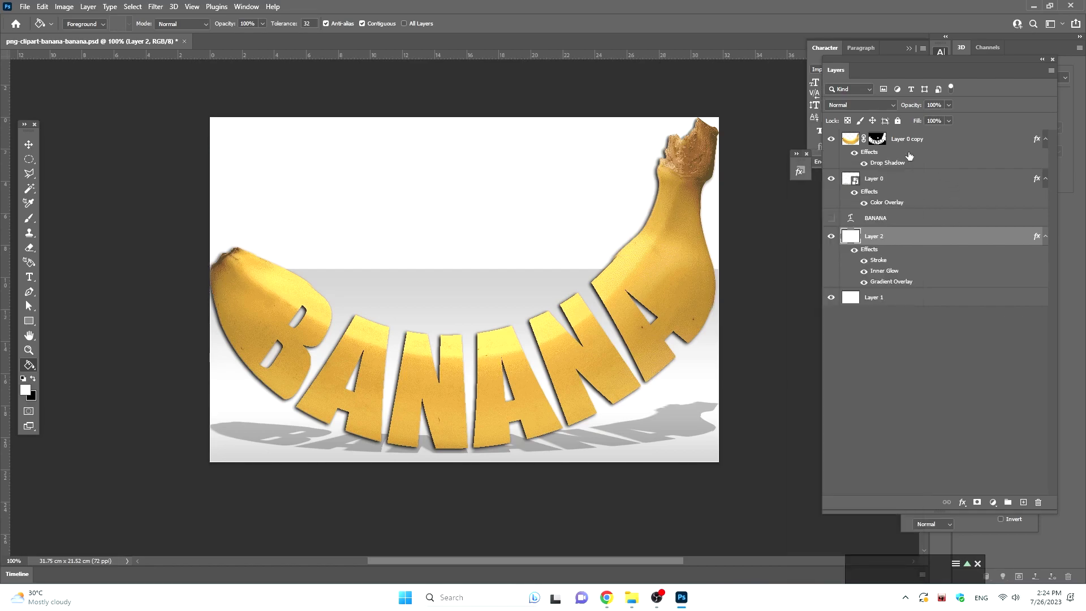
- Edit Layer 2's gradient overlay with stops near 7%, 15%, 21% and 27%
{"action": "double_click", "coordinate": [893, 282]}
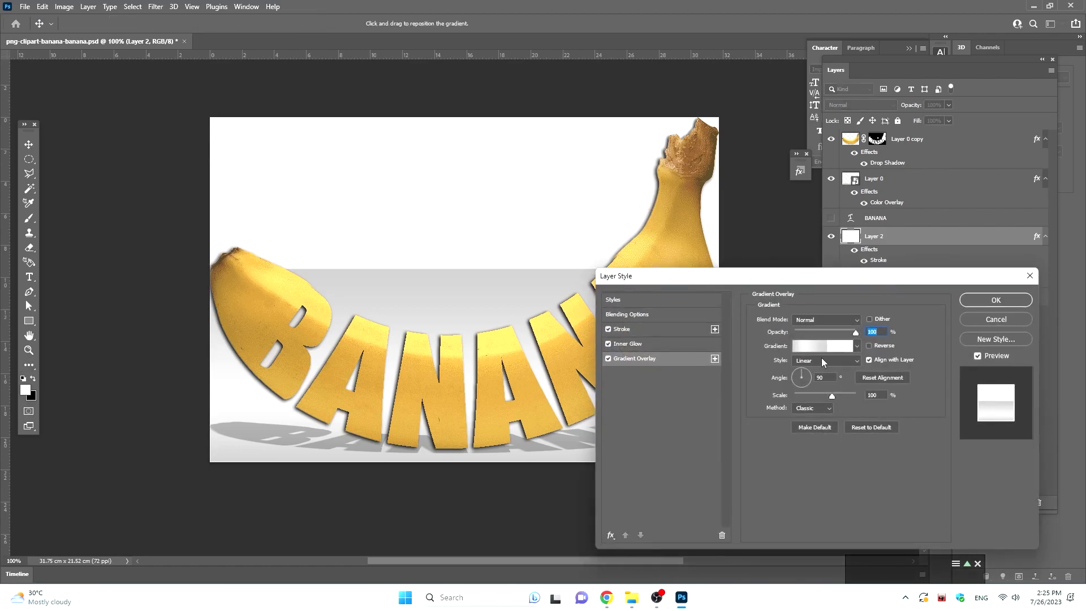
{"action": "left_click", "coordinate": [819, 346]}
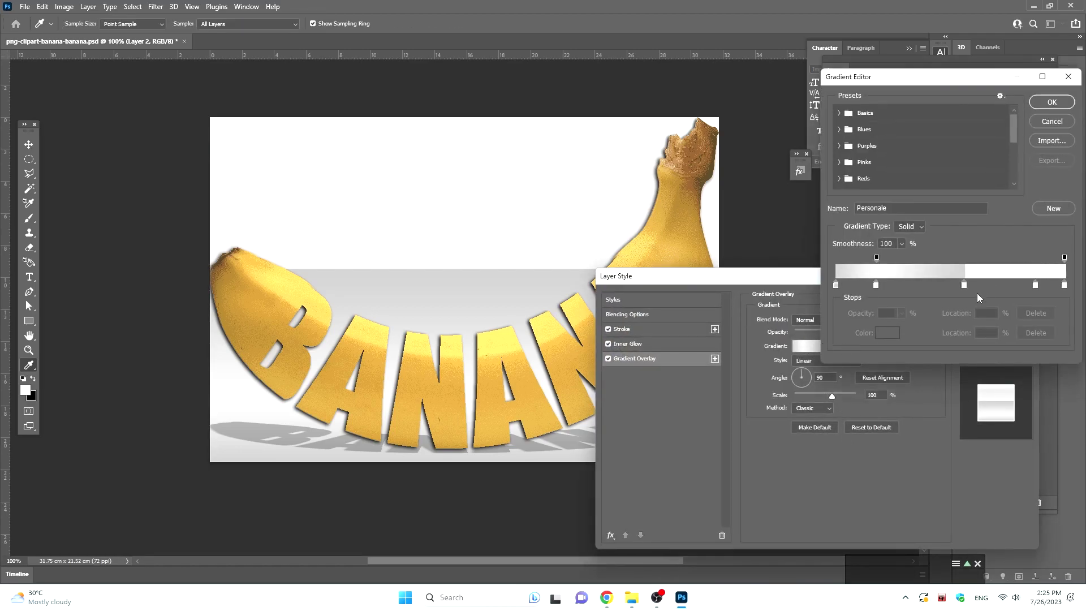
{"action": "left_click", "coordinate": [932, 286]}
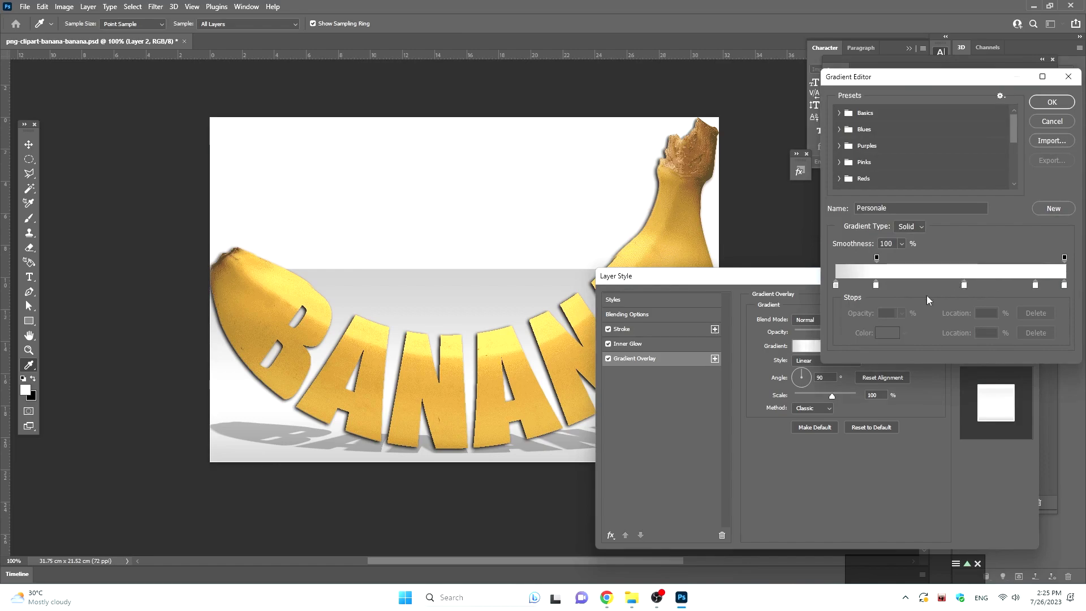
{"action": "left_click_drag", "start_coordinate": [932, 285], "coordinate": [925, 285]}
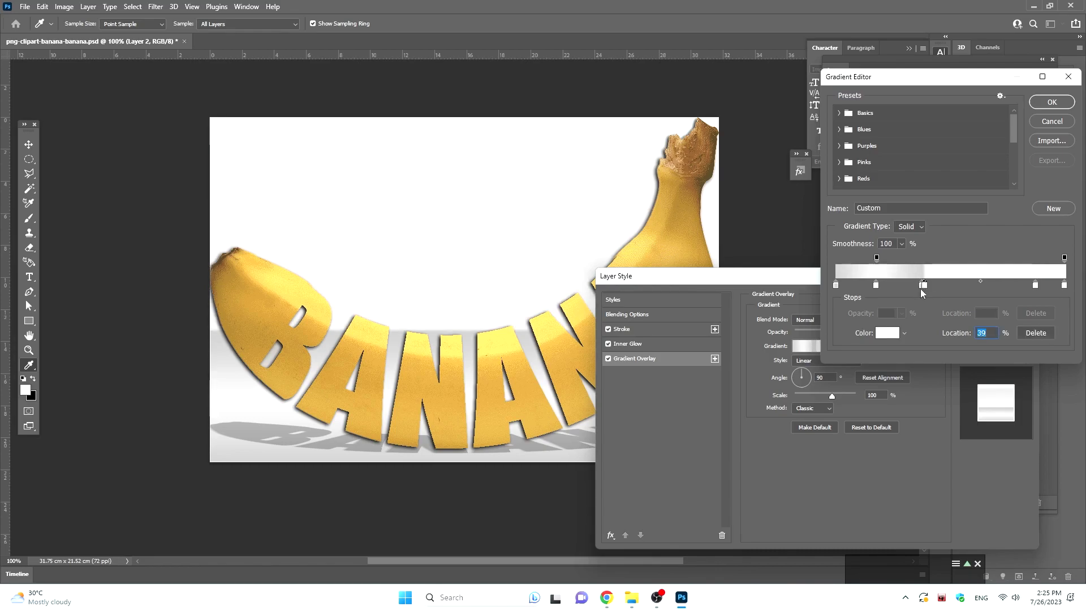
{"action": "left_click_drag", "start_coordinate": [917, 286], "coordinate": [890, 285]}
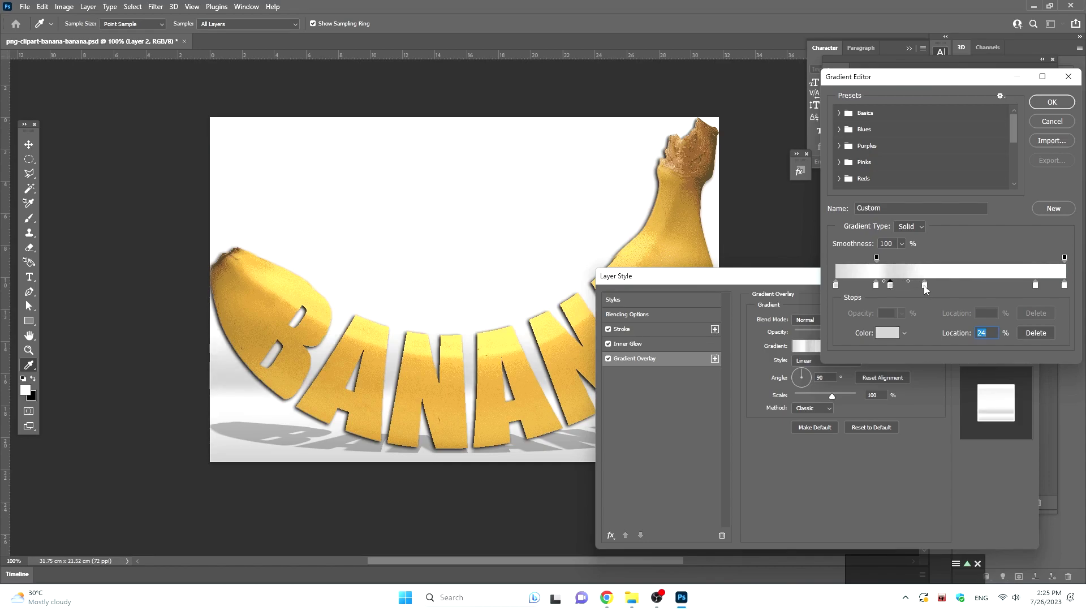
{"action": "left_click_drag", "start_coordinate": [876, 285], "coordinate": [851, 285]}
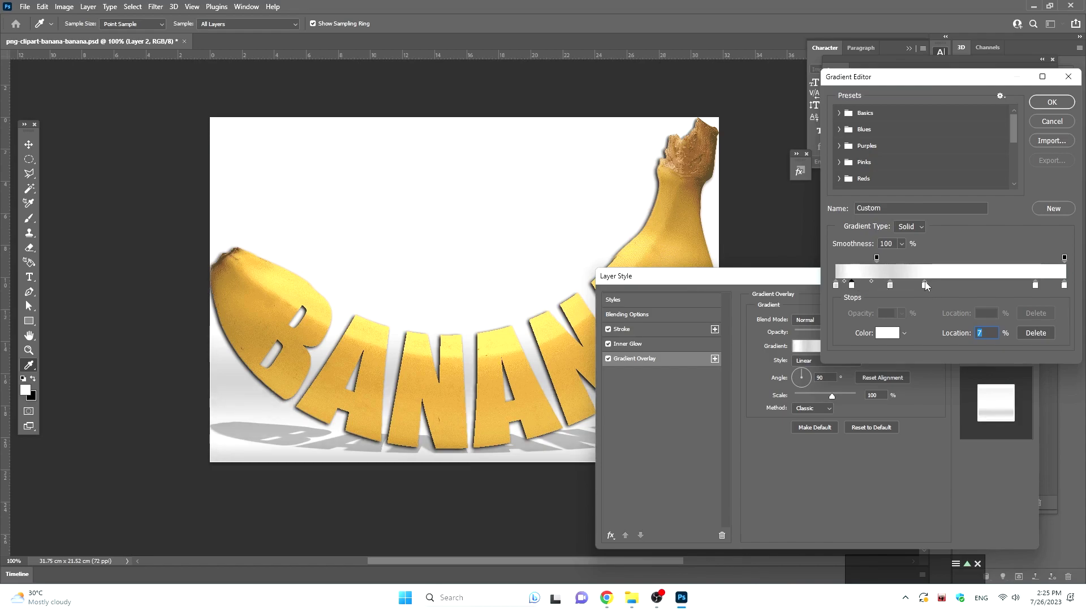
{"action": "left_click_drag", "start_coordinate": [890, 286], "coordinate": [877, 285]}
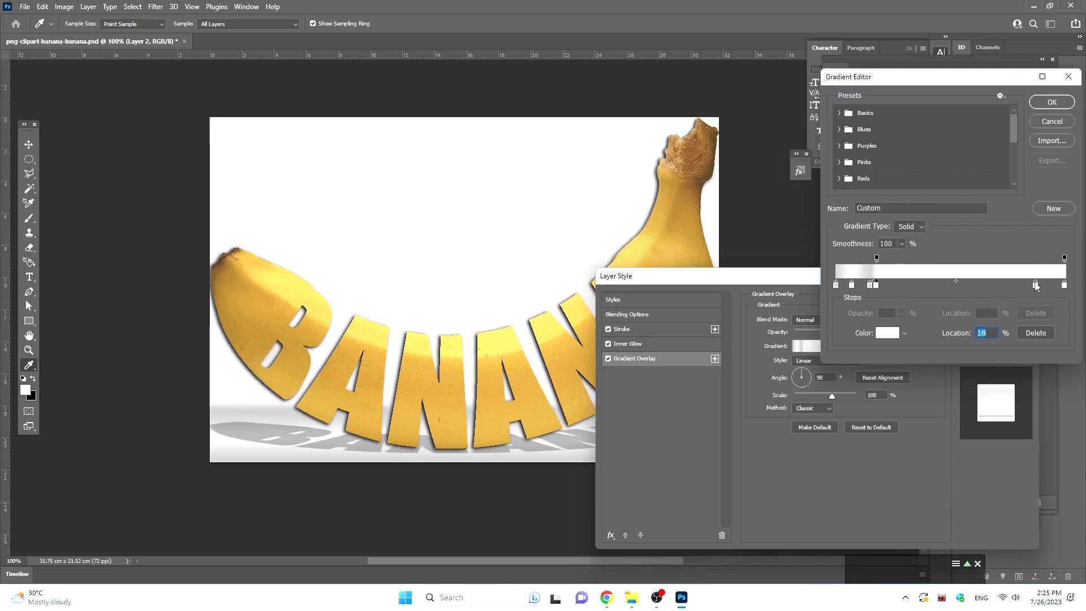
{"action": "left_click_drag", "start_coordinate": [1037, 286], "coordinate": [885, 287]}
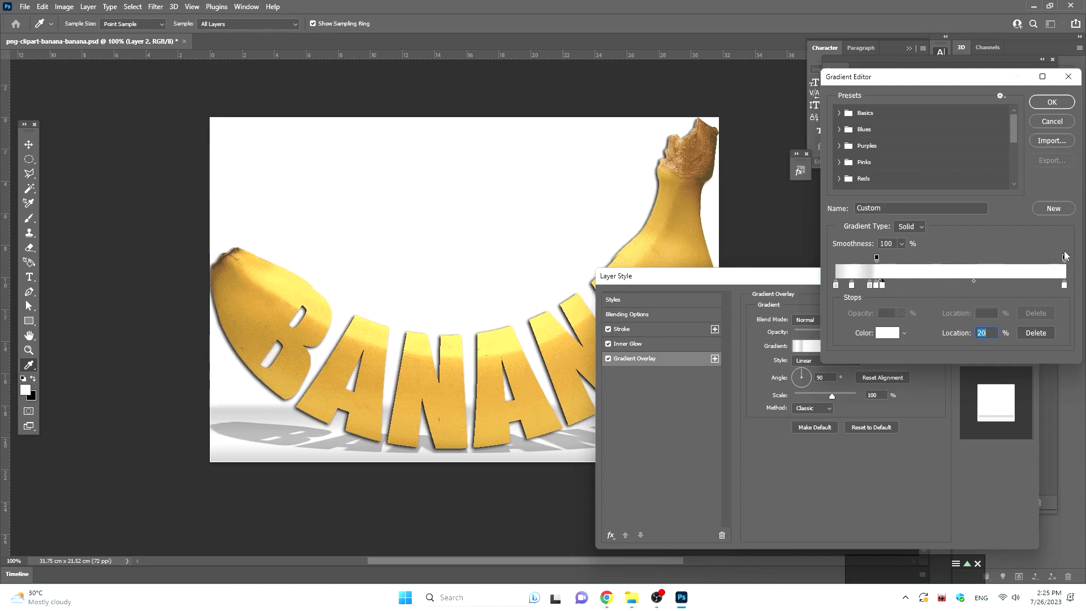
{"action": "left_click", "coordinate": [1050, 107]}
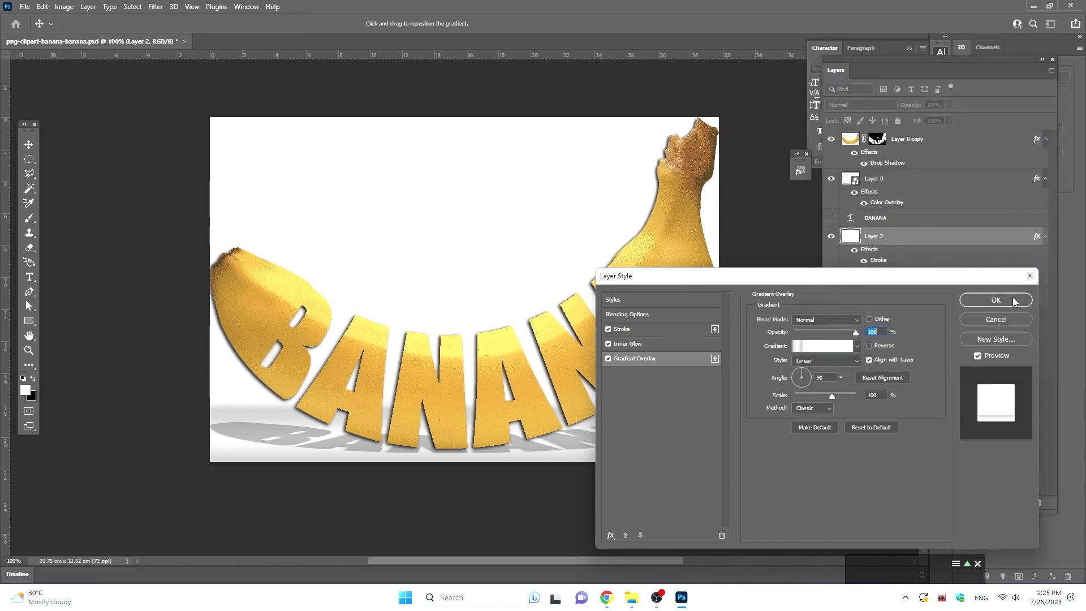
- Apply the edited gradient overlay to the floor layer and make Layer 0 copy active again
{"action": "left_click", "coordinate": [1006, 303]}
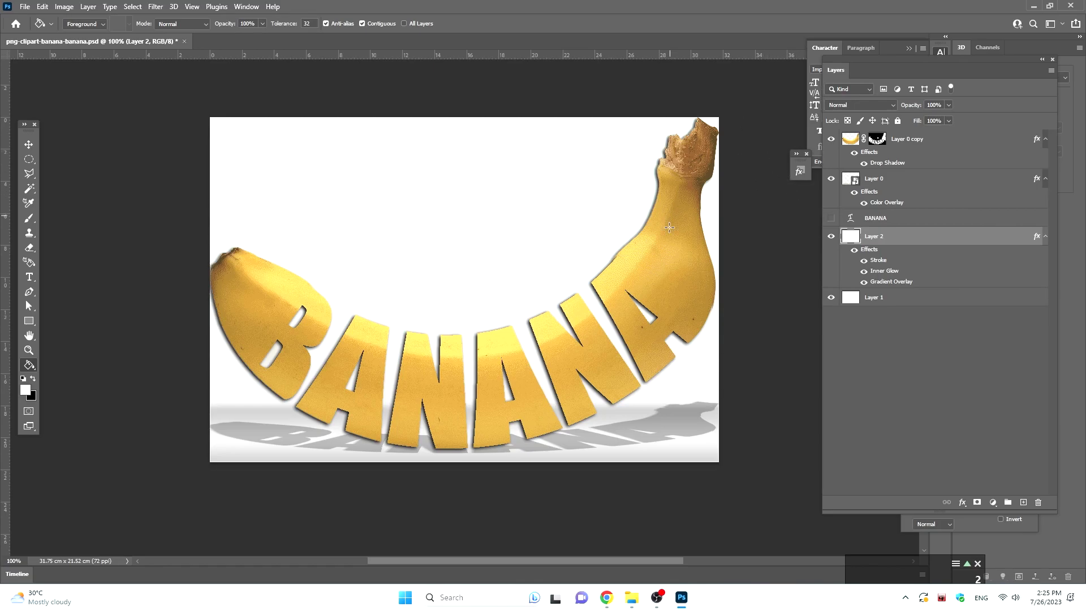
{"action": "mouse_move", "coordinate": [632, 597]}
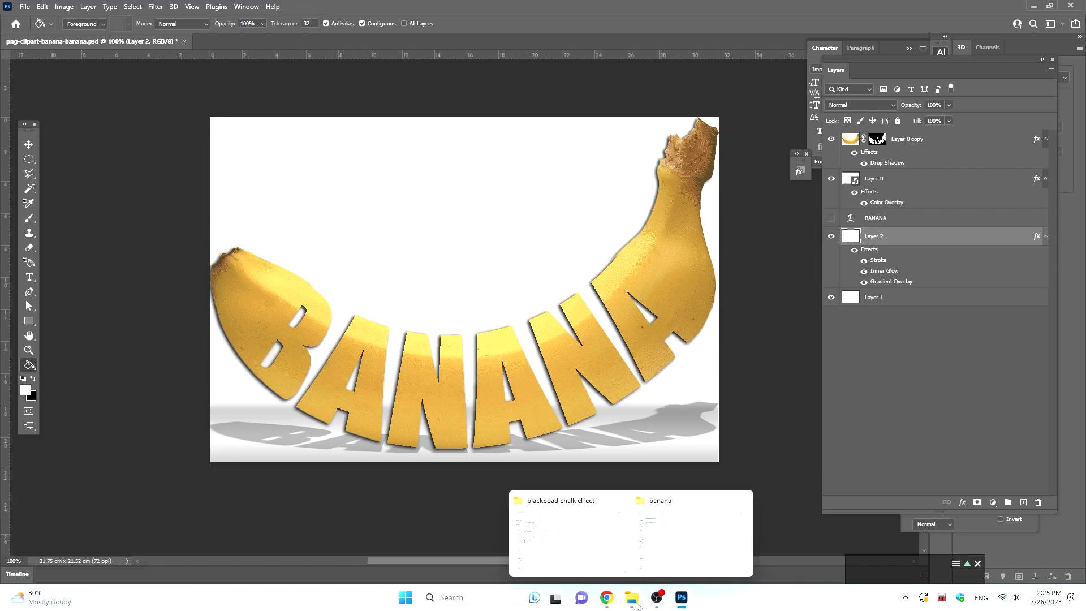
{"action": "left_click", "coordinate": [918, 141]}
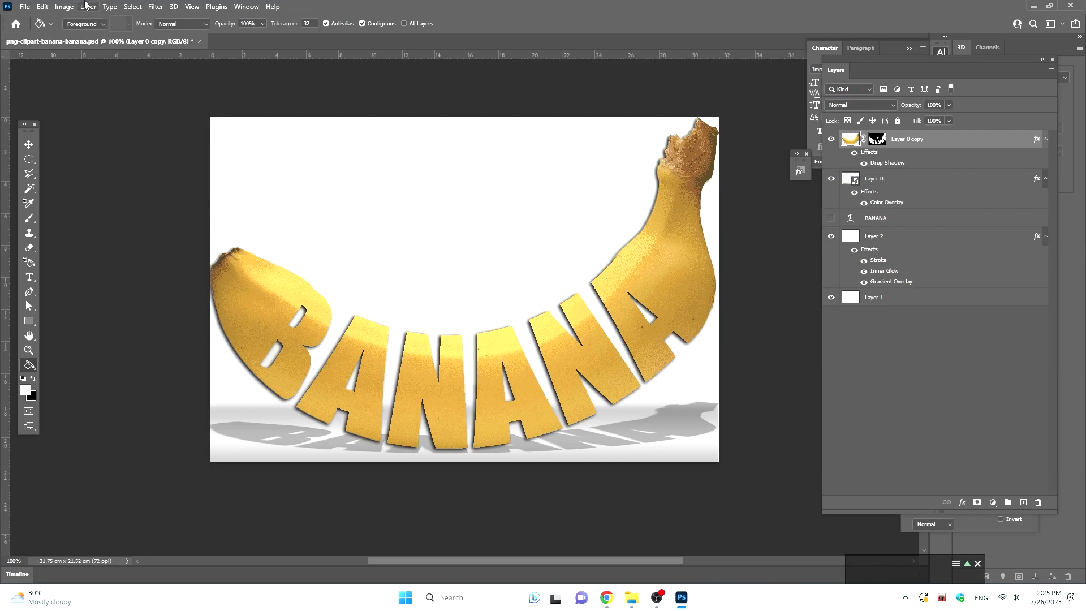
{"action": "left_click", "coordinate": [59, 10]}
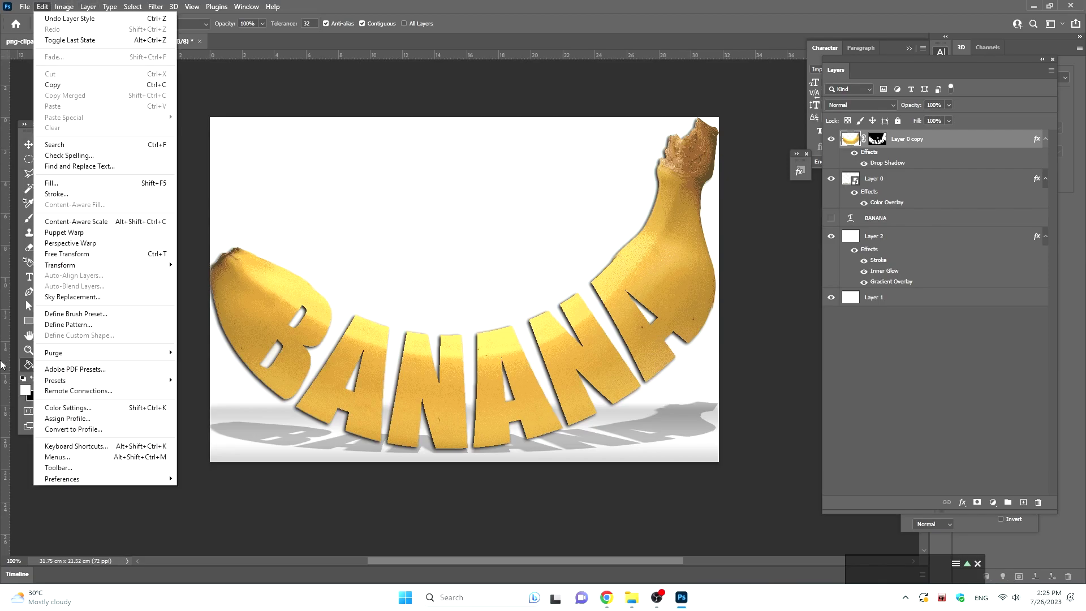
{"action": "left_click", "coordinate": [18, 369]}
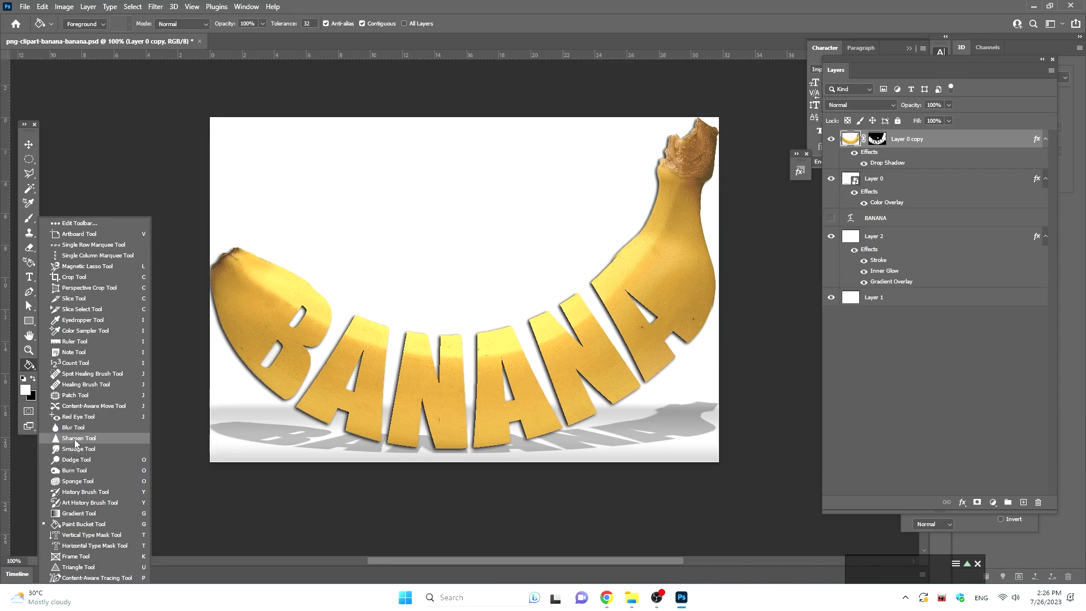
- Switch to the Burn tool (Shadows, 100% exposure), enlarge the brush to 81 px, and test on the left banana end
{"action": "left_click", "coordinate": [82, 481]}
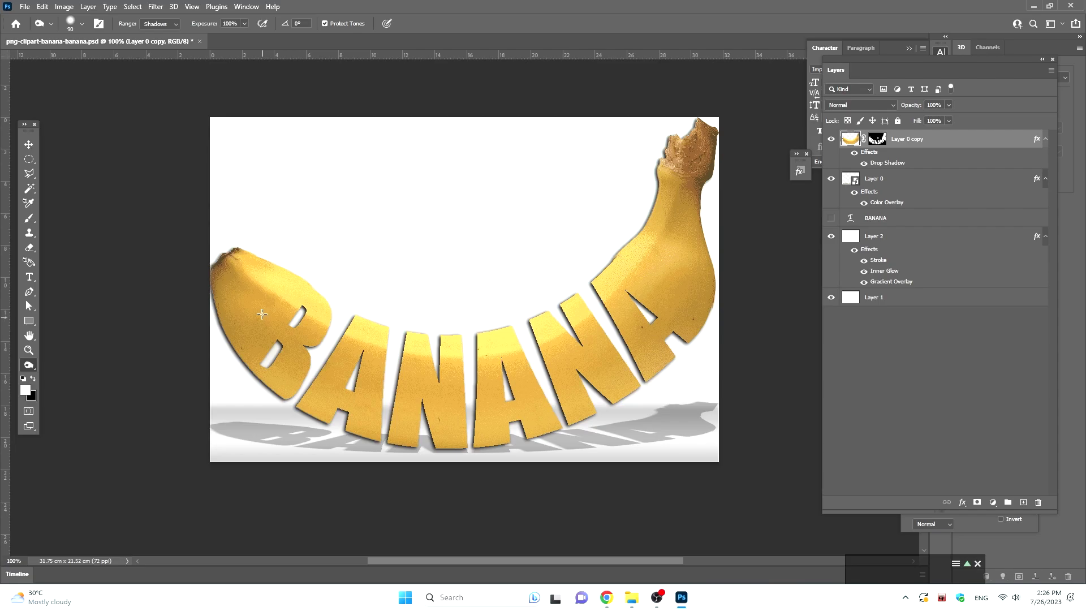
{"action": "key", "text": "bracketright"}
{"action": "key", "text": "bracketright"}
{"action": "left_click", "coordinate": [268, 341]}
{"action": "right_click", "coordinate": [276, 348]}
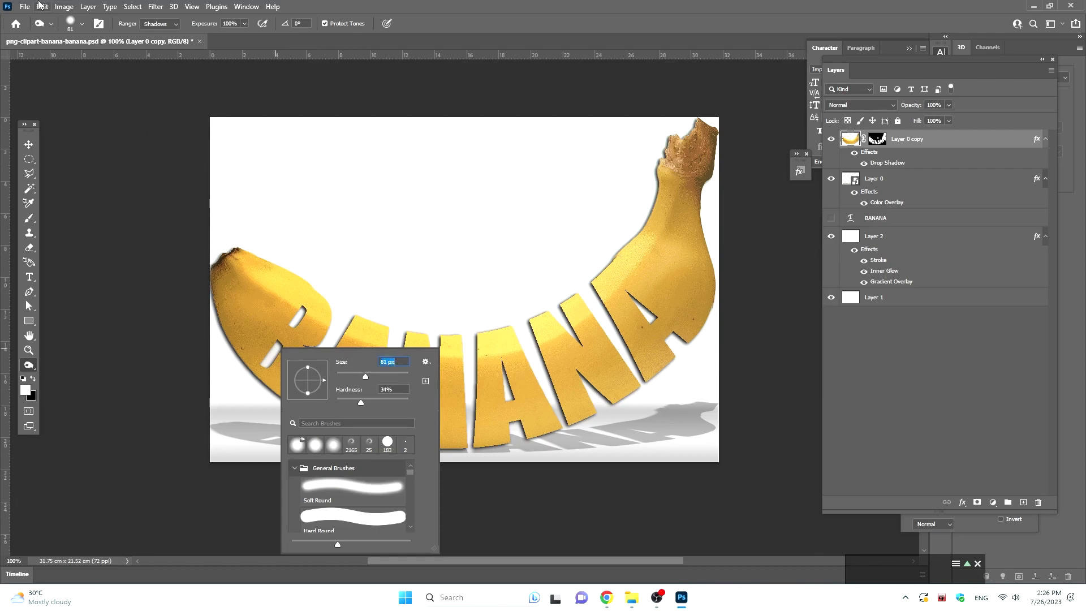
{"action": "left_click", "coordinate": [60, 6]}
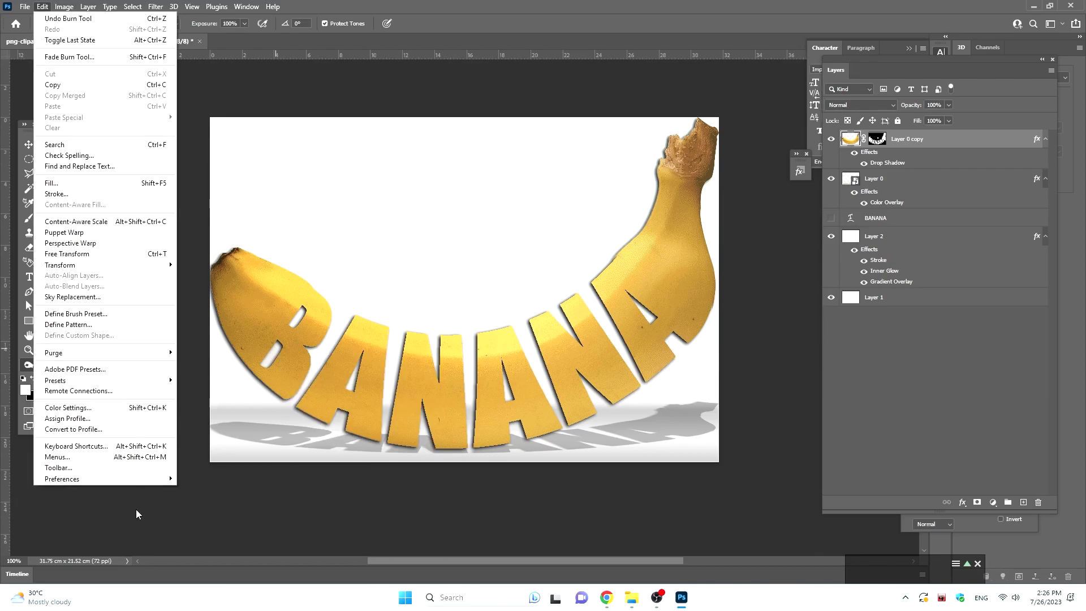
{"action": "mouse_move", "coordinate": [61, 479]}
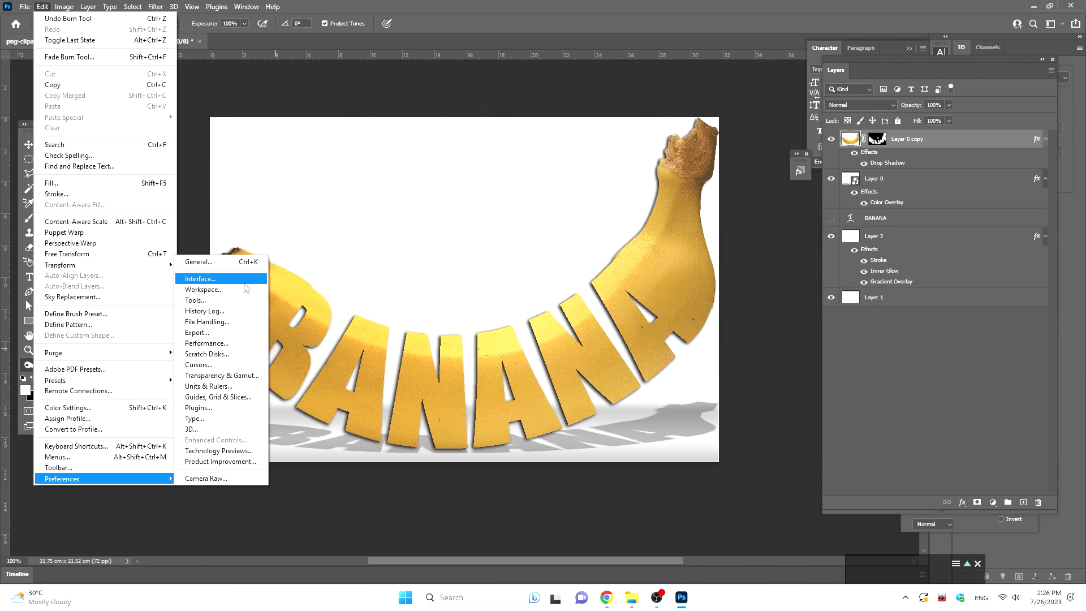
- Set painting cursors to Normal Brush Tip, with the crosshair shown only while painting and the brush leash on
{"action": "left_click", "coordinate": [215, 365]}
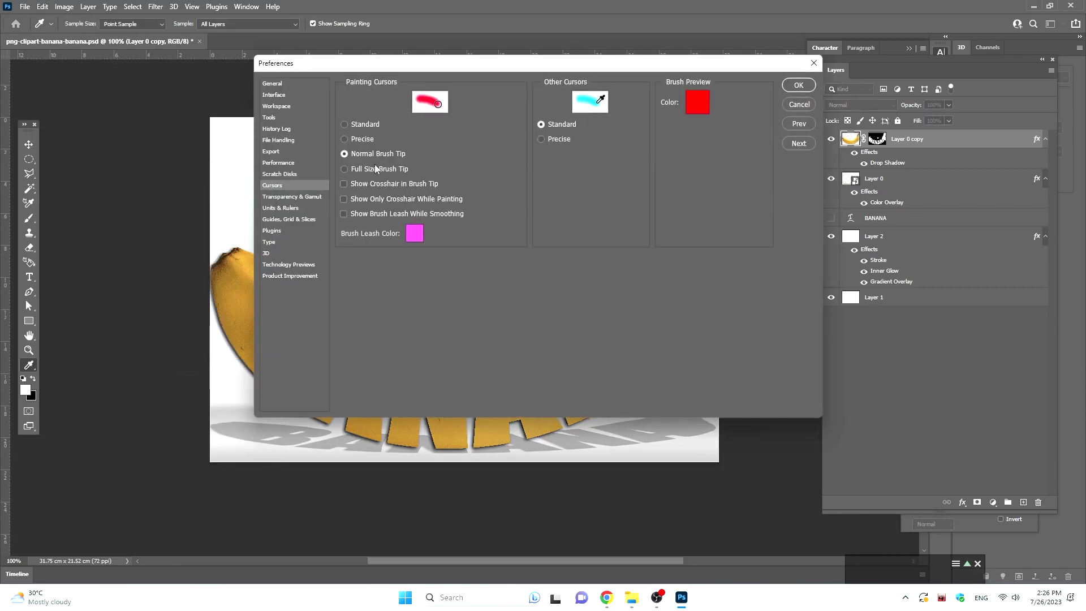
{"action": "left_click", "coordinate": [364, 125]}
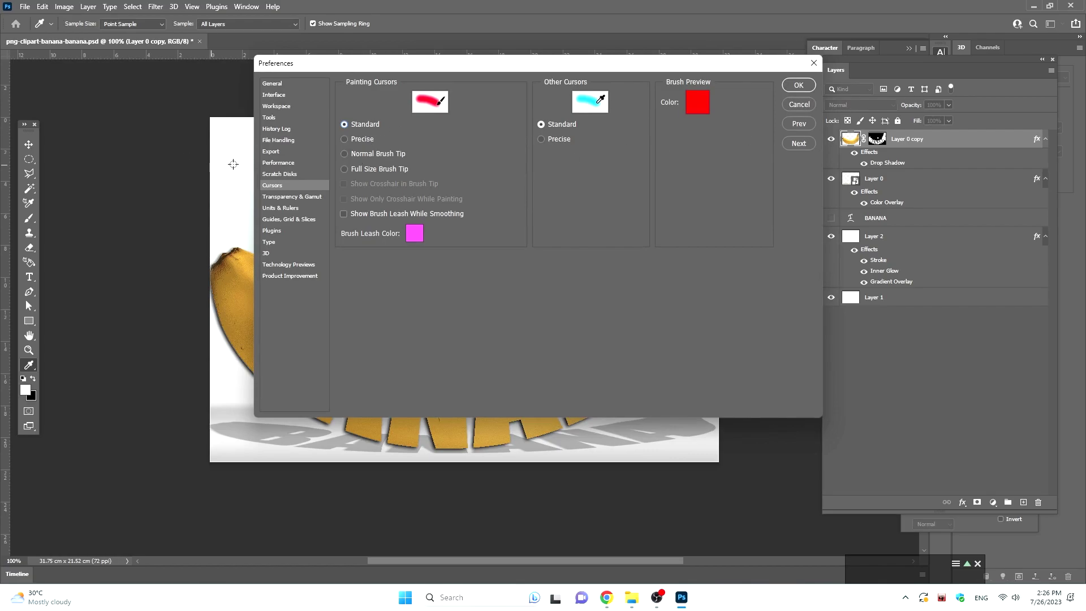
{"action": "left_click", "coordinate": [357, 155]}
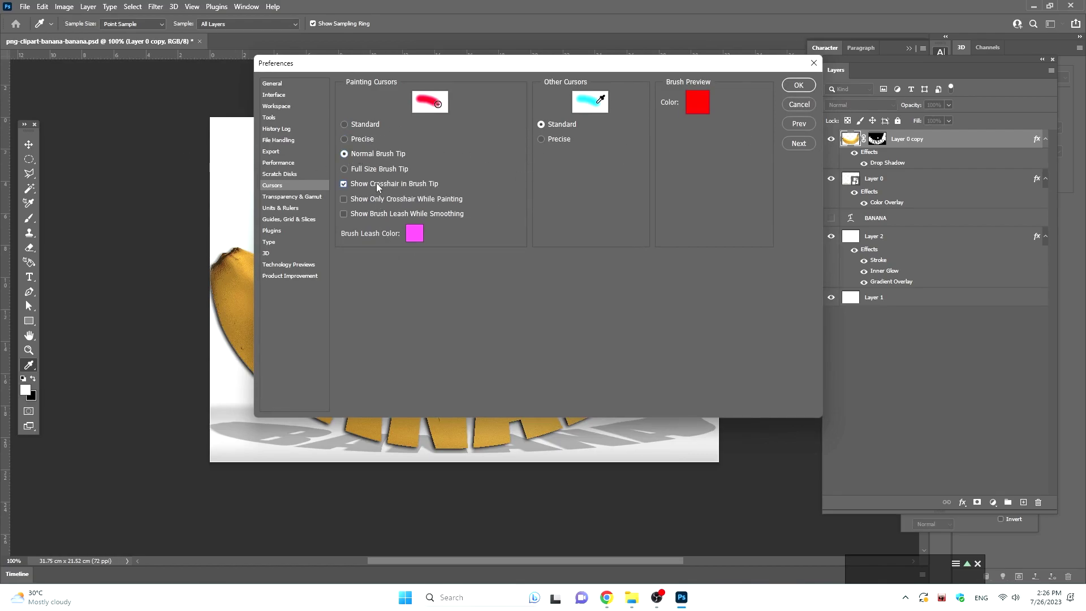
{"action": "left_click", "coordinate": [362, 201]}
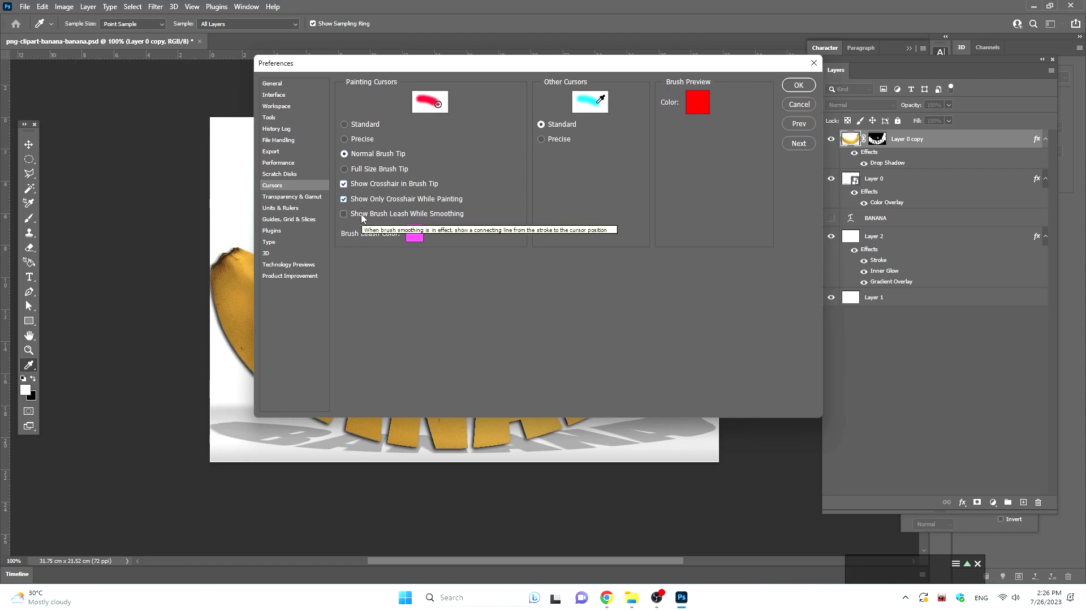
{"action": "left_click", "coordinate": [362, 215]}
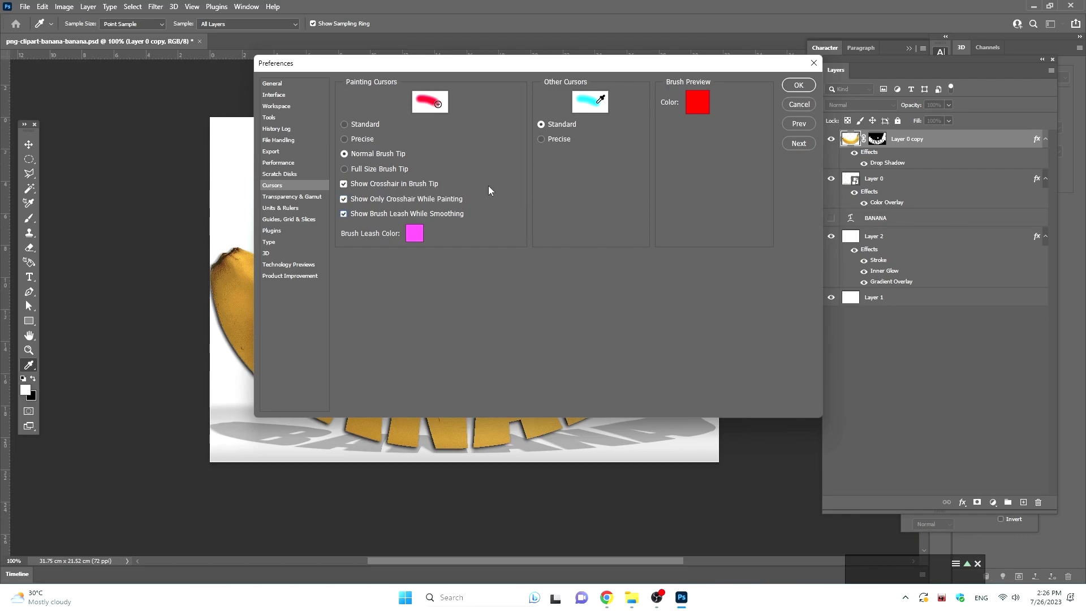
- Save the cursor preferences, enlarge the Burn brush, and turn off Protect Tones
{"action": "left_click", "coordinate": [799, 86]}
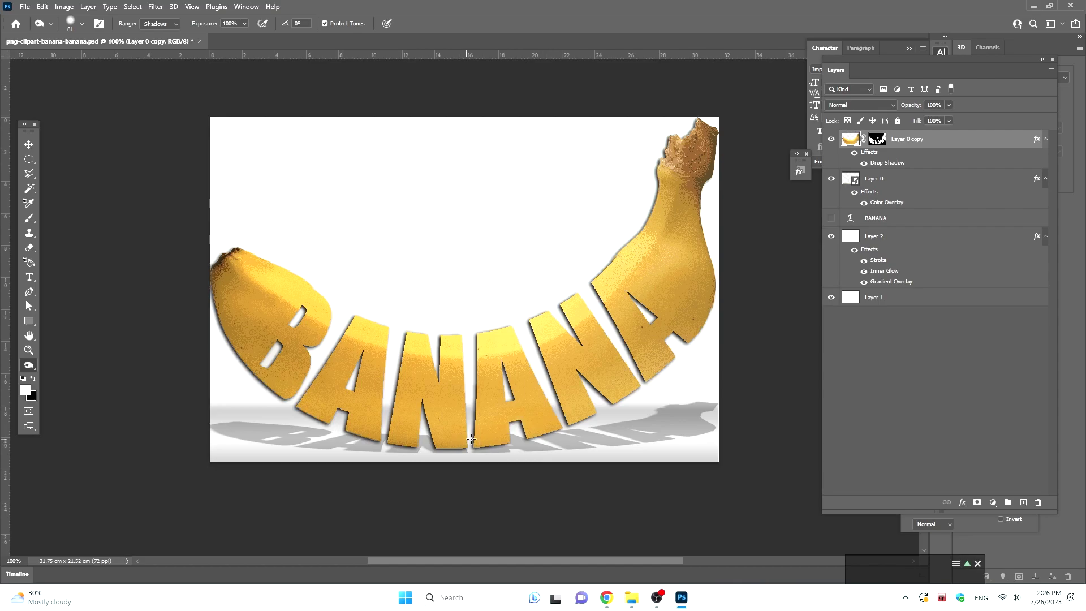
{"action": "right_click", "coordinate": [503, 411]}
{"action": "mouse_move", "coordinate": [592, 407]}
{"action": "left_mouse_down"}
{"action": "mouse_move", "coordinate": [621, 407]}
{"action": "mouse_move", "coordinate": [600, 410]}
{"action": "left_mouse_up"}
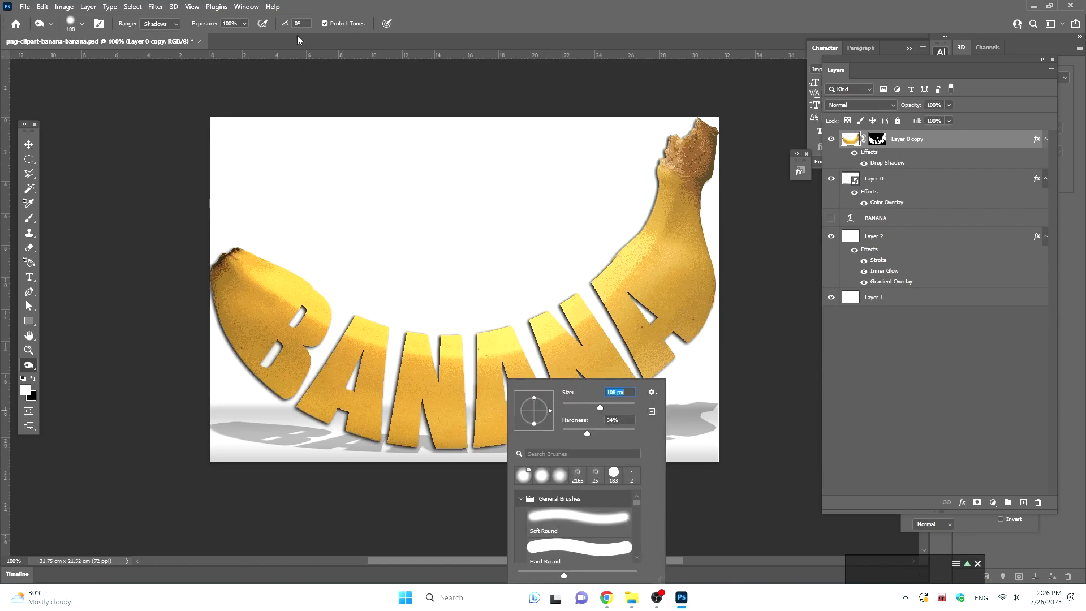
{"action": "left_click", "coordinate": [326, 41]}
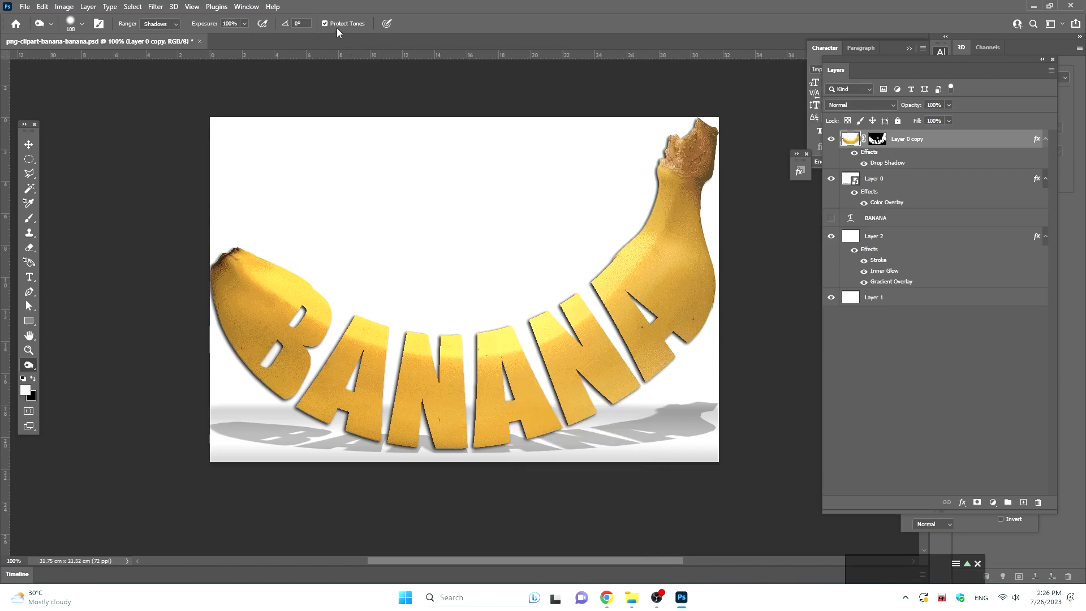
{"action": "left_click", "coordinate": [325, 24]}
{"action": "left_click_drag", "start_coordinate": [266, 374], "coordinate": [429, 461]}
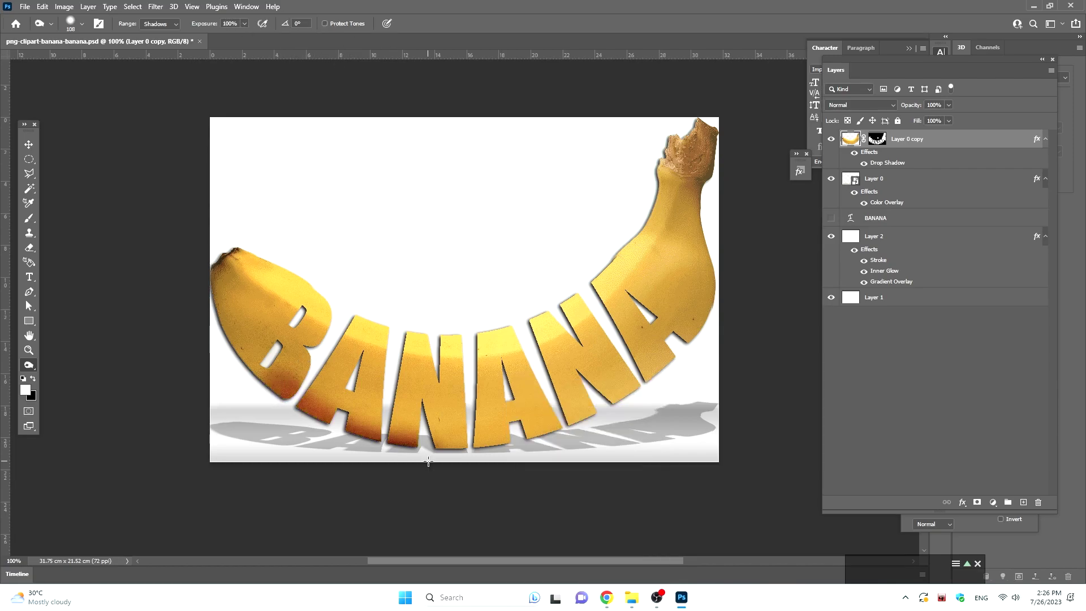
{"action": "key", "text": "ctrl+z"}
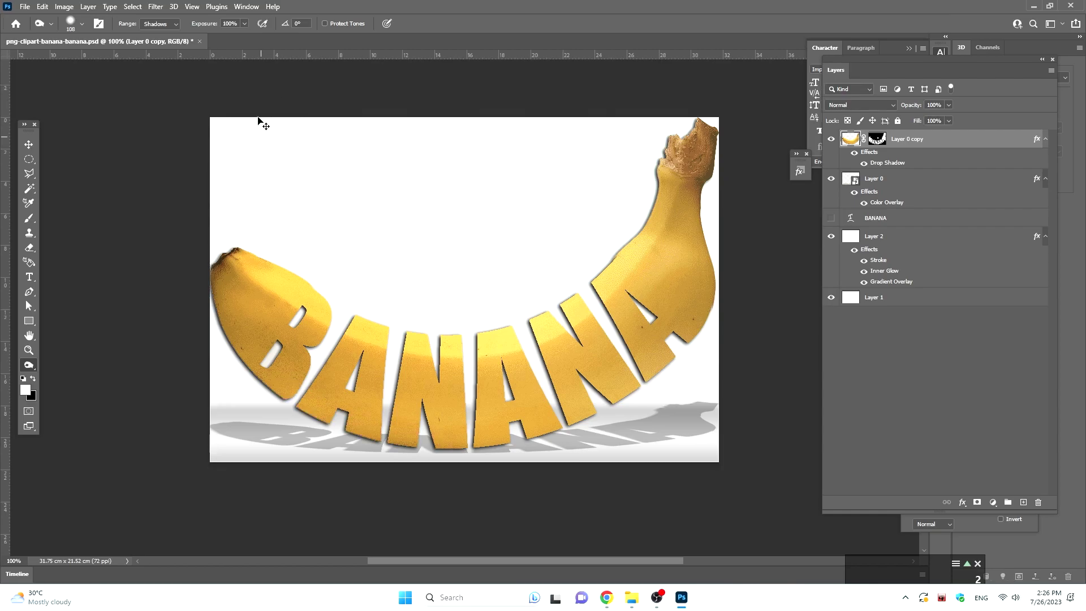
- Burn darker shading along the lower edges of all BANANA letters at 50% exposure
{"action": "left_click", "coordinate": [245, 23]}
{"action": "left_click_drag", "start_coordinate": [221, 329], "coordinate": [661, 382]}
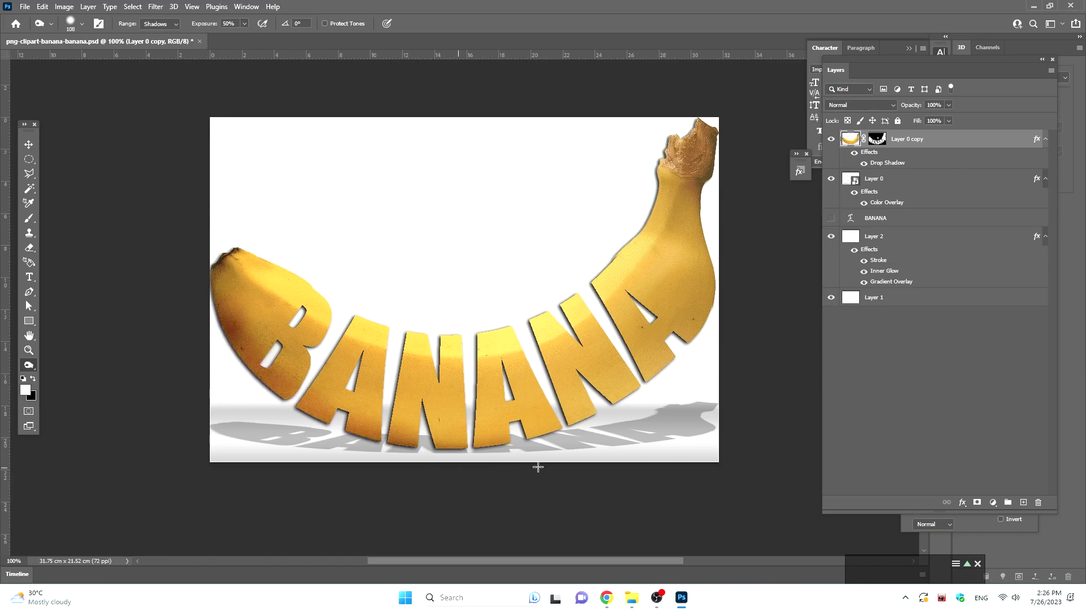
{"action": "left_click_drag", "start_coordinate": [713, 309], "coordinate": [526, 435]}
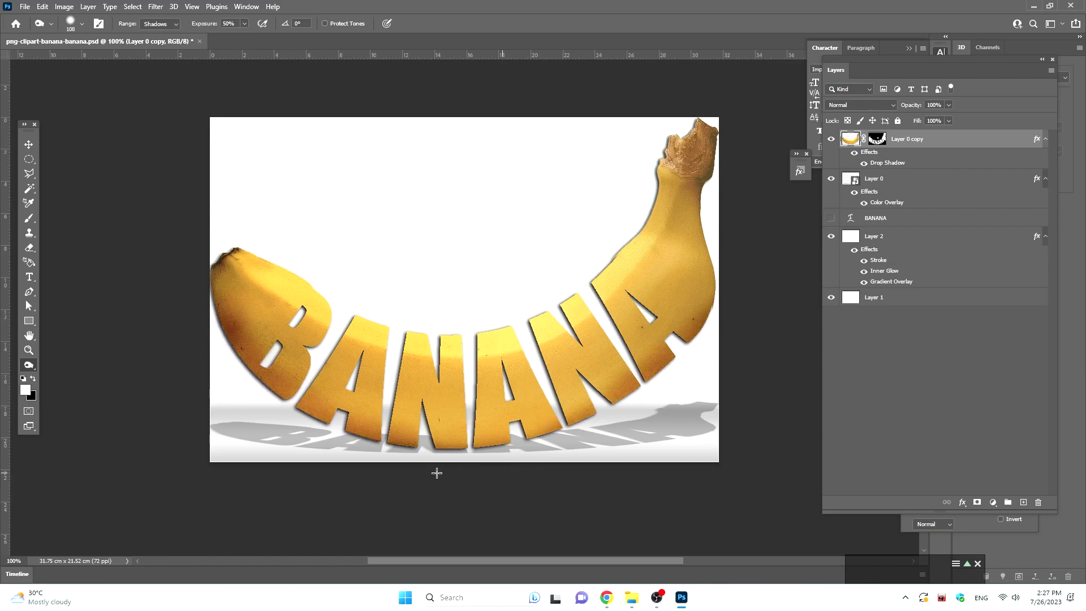
{"action": "left_click_drag", "start_coordinate": [284, 404], "coordinate": [583, 405]}
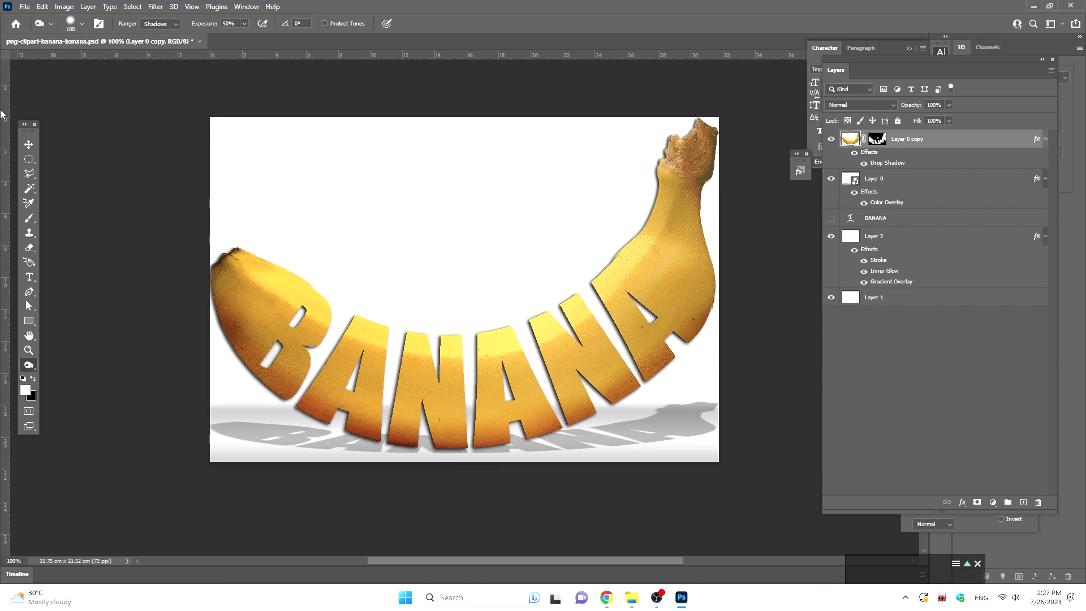
{"action": "left_click", "coordinate": [29, 365]}
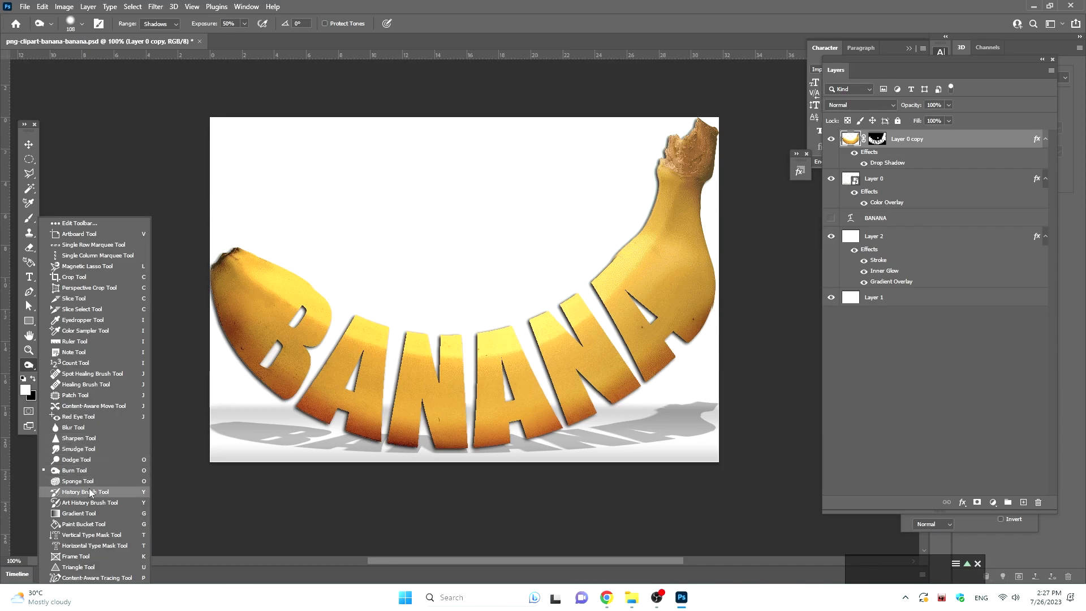
- Switch to the Dodge tool with a 130 px soft brush and Protect Tones on
{"action": "left_click", "coordinate": [86, 459]}
{"action": "left_click_drag", "start_coordinate": [238, 249], "coordinate": [251, 274]}
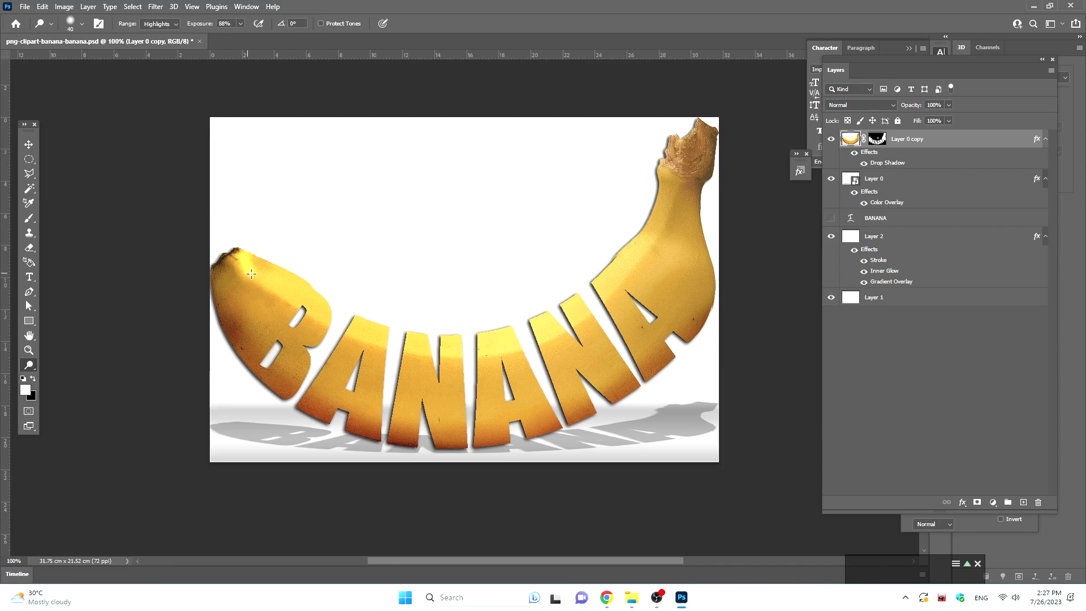
{"action": "key", "text": "ctrl+z"}
{"action": "right_click", "coordinate": [305, 280]}
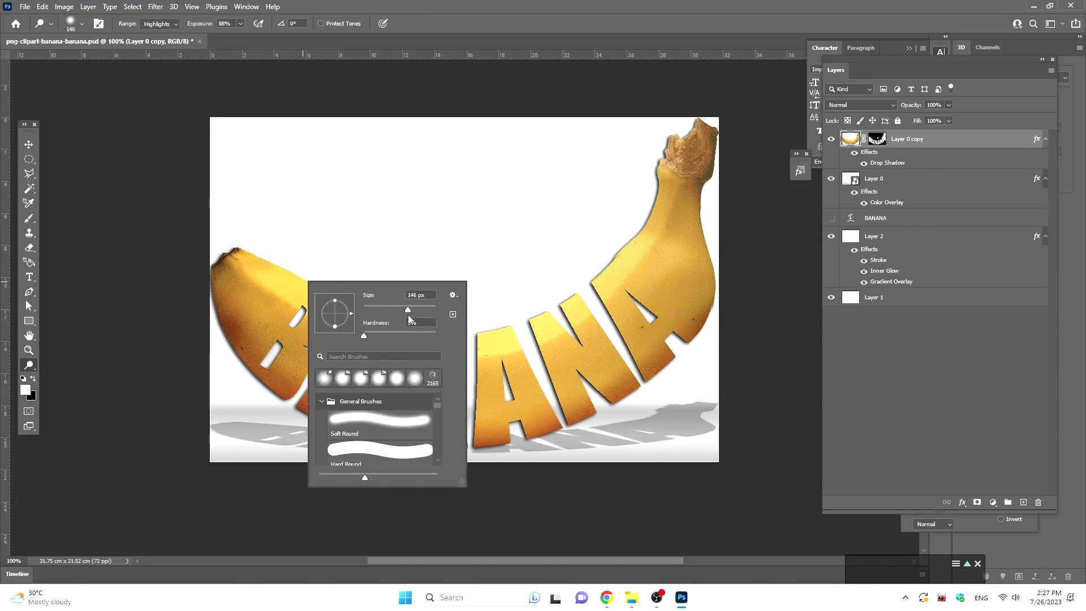
{"action": "left_click_drag", "start_coordinate": [409, 314], "coordinate": [406, 315]}
{"action": "left_click", "coordinate": [335, 24]}
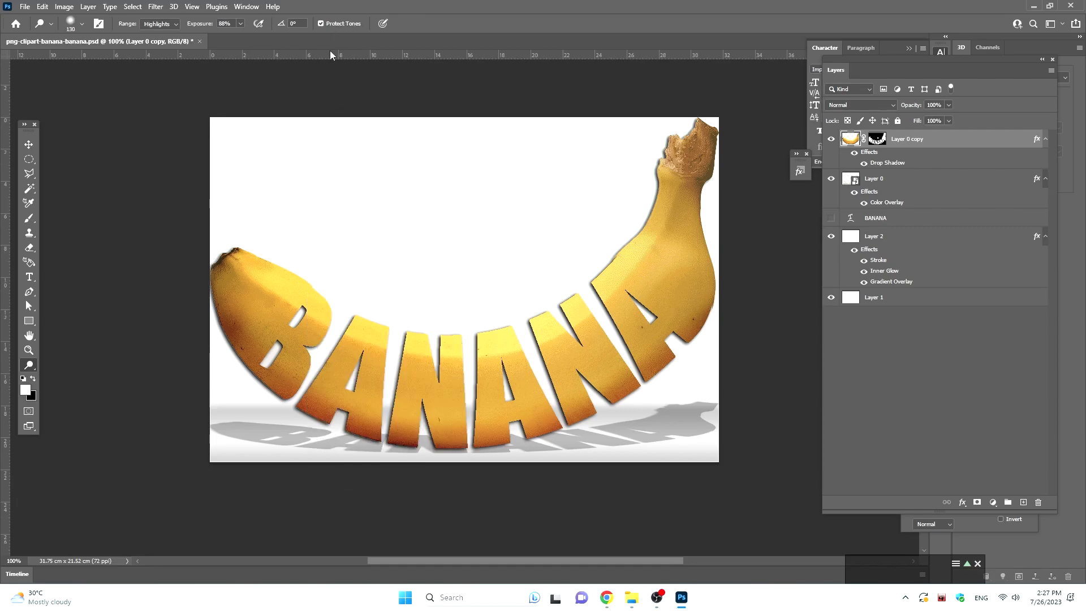
- Try dodge strokes on the banana tip and across the letters, undoing the unwanted ones
{"action": "left_click_drag", "start_coordinate": [266, 286], "coordinate": [287, 290]}
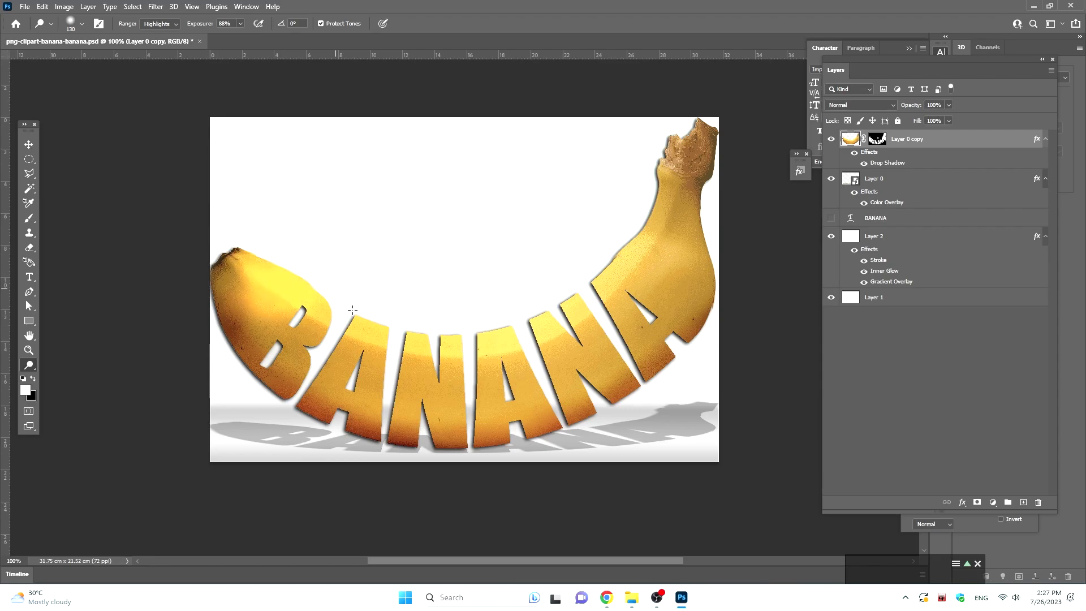
{"action": "key", "text": "ctrl+z"}
{"action": "left_click", "coordinate": [272, 253]}
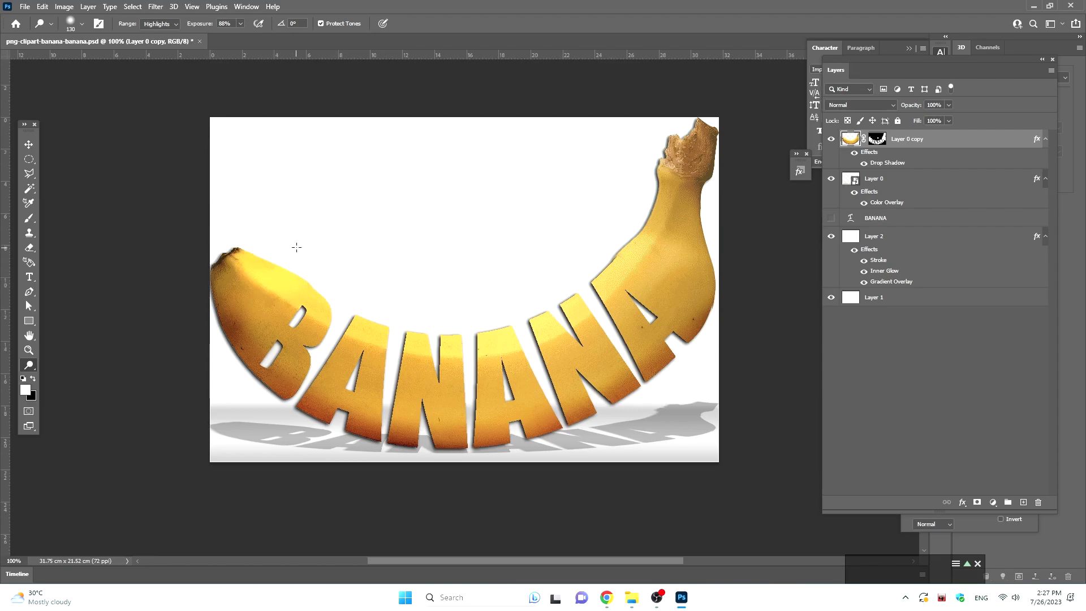
{"action": "right_click", "coordinate": [310, 300]}
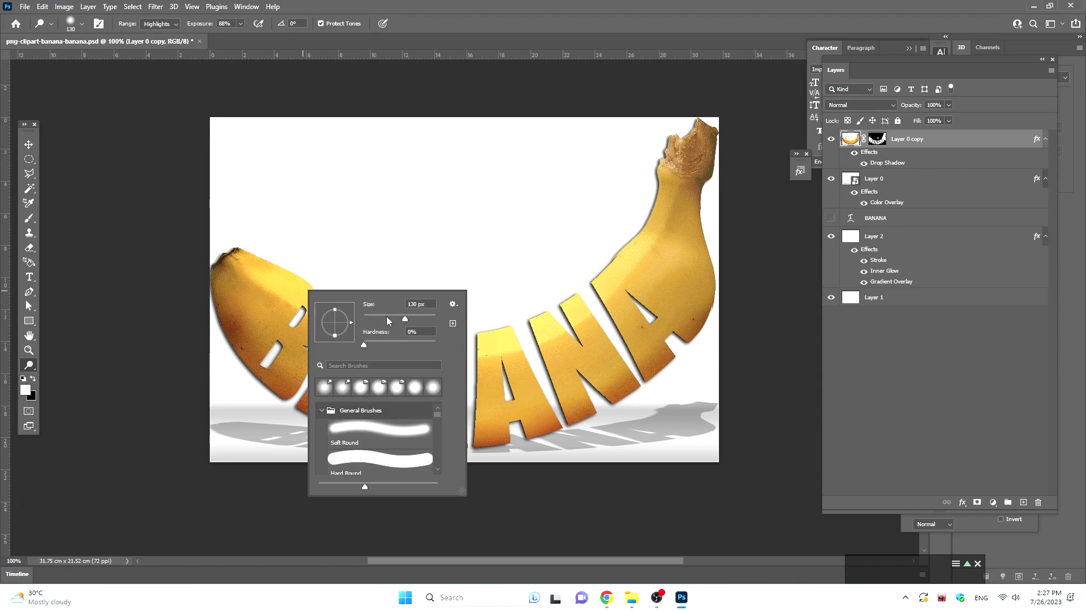
{"action": "mouse_move", "coordinate": [237, 247]}
{"action": "left_mouse_down"}
{"action": "mouse_move", "coordinate": [523, 340]}
{"action": "mouse_move", "coordinate": [670, 260]}
{"action": "left_mouse_up"}
{"action": "key", "text": "ctrl+z"}
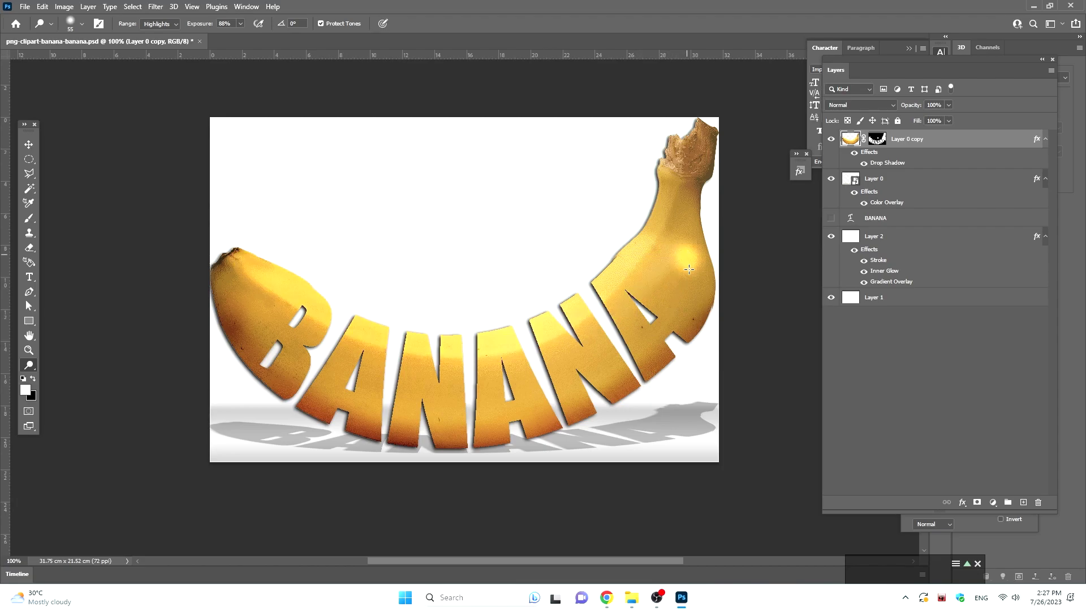
- Dodge the banana neck below the stem at 31% exposure, then select the BANANA text layer
{"action": "left_click", "coordinate": [242, 24]}
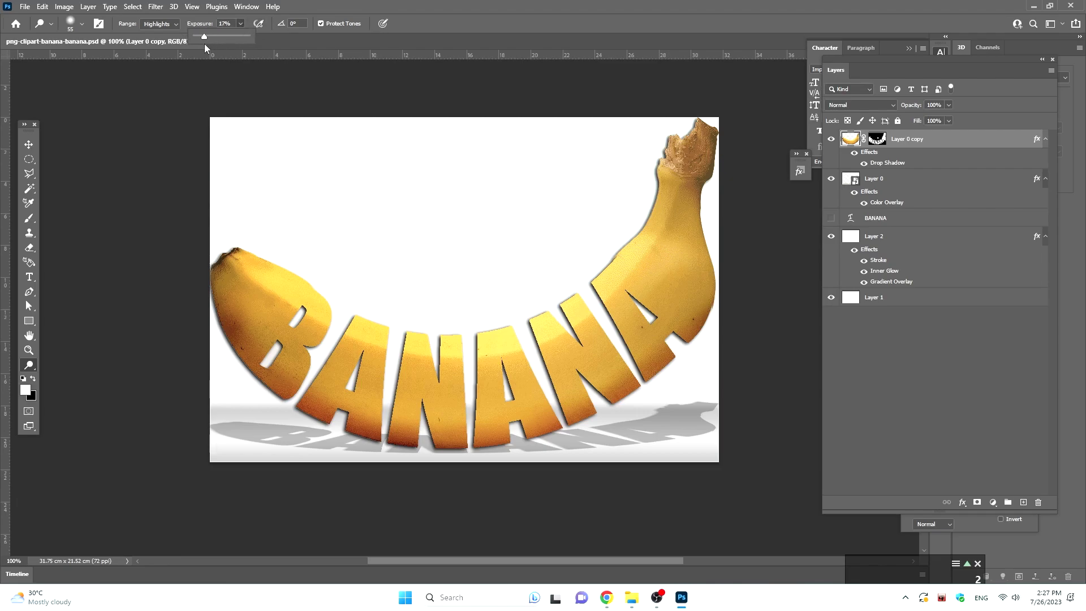
{"action": "left_click_drag", "start_coordinate": [205, 36], "coordinate": [212, 37]}
{"action": "left_click_drag", "start_coordinate": [676, 214], "coordinate": [681, 252]}
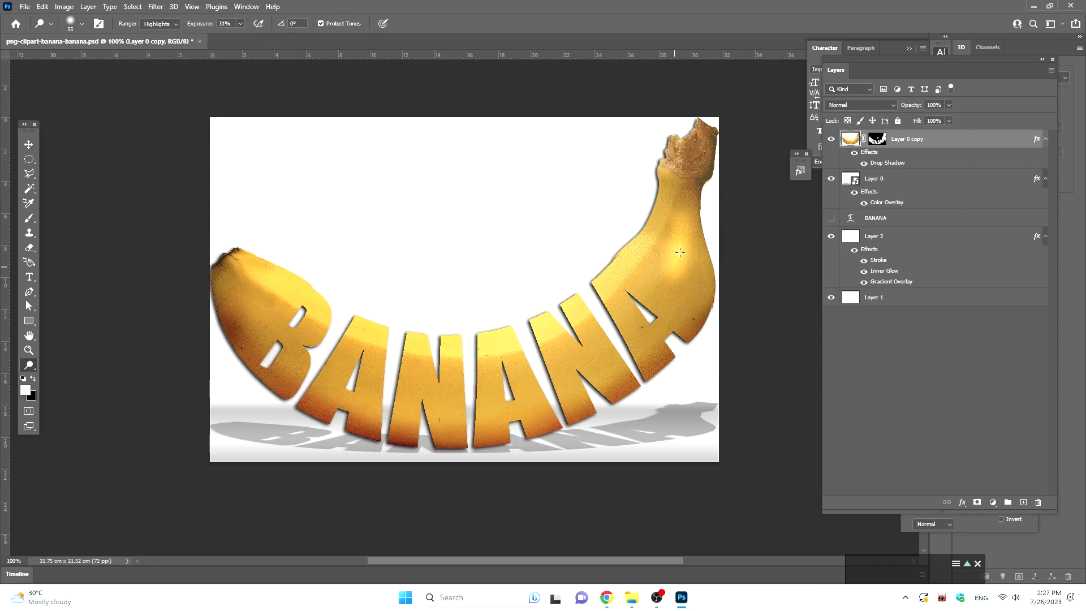
{"action": "mouse_move", "coordinate": [689, 178]}
{"action": "left_mouse_down"}
{"action": "mouse_move", "coordinate": [616, 393]}
{"action": "mouse_move", "coordinate": [580, 410]}
{"action": "left_mouse_up"}
{"action": "key", "text": "ctrl+z"}
{"action": "key", "text": "ctrl+z"}
{"action": "left_click_drag", "start_coordinate": [674, 167], "coordinate": [657, 248]}
{"action": "left_click_drag", "start_coordinate": [668, 166], "coordinate": [650, 254]}
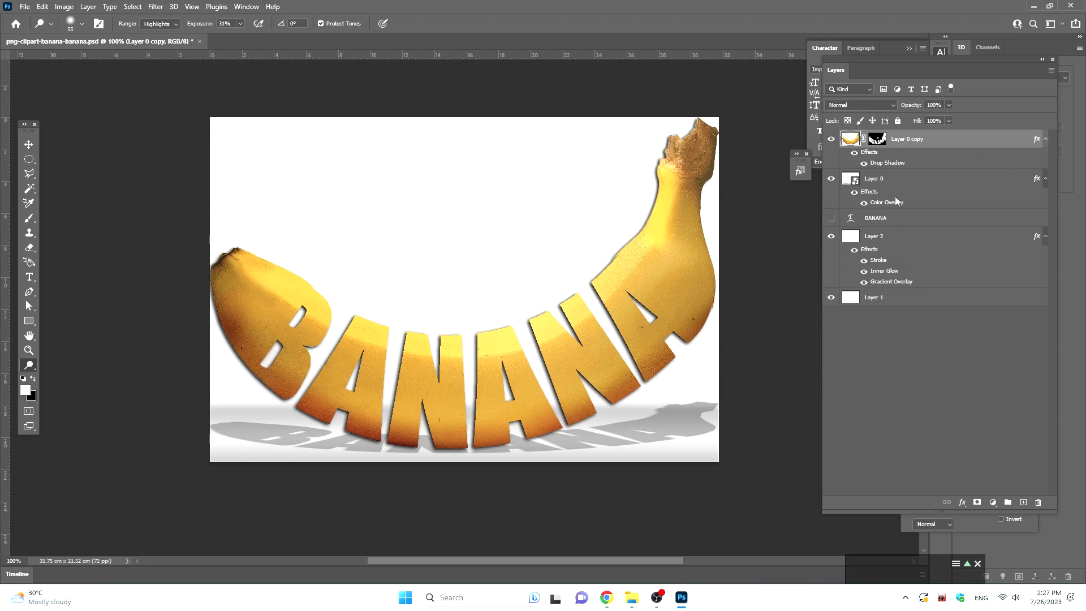
{"action": "left_click", "coordinate": [882, 181]}
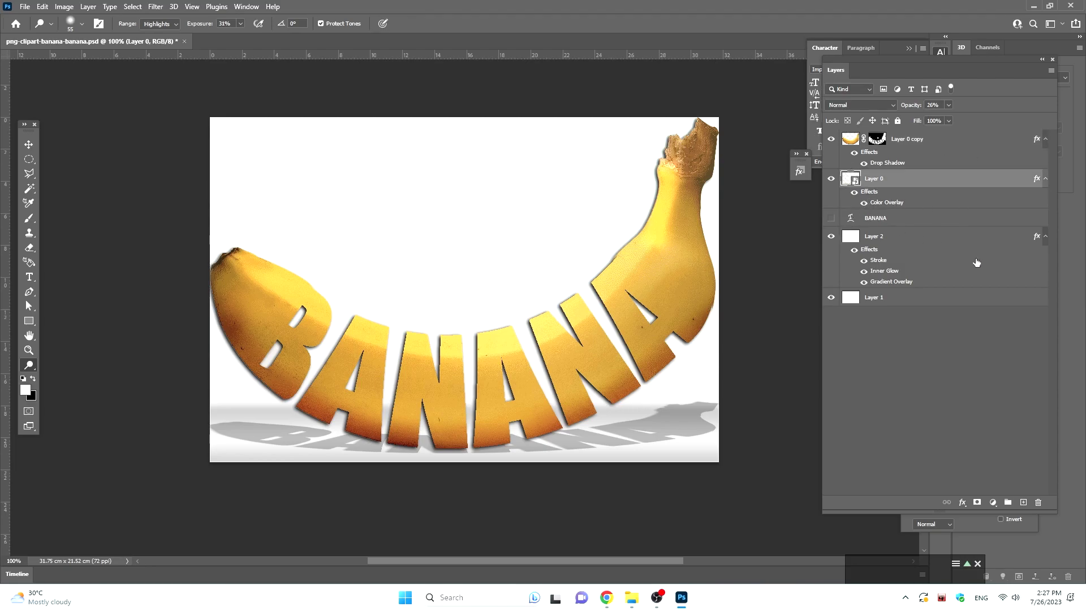
{"action": "left_click", "coordinate": [883, 222]}
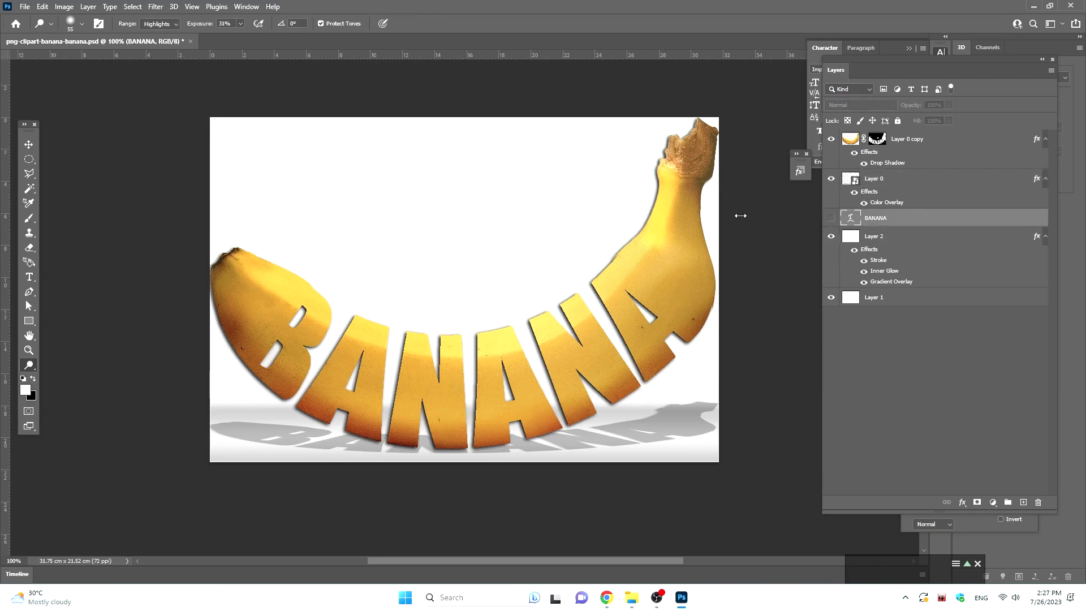
- Show the black BANANA text and squash it to 6.86% height as a flat strip under the letters
{"action": "left_click", "coordinate": [28, 145]}
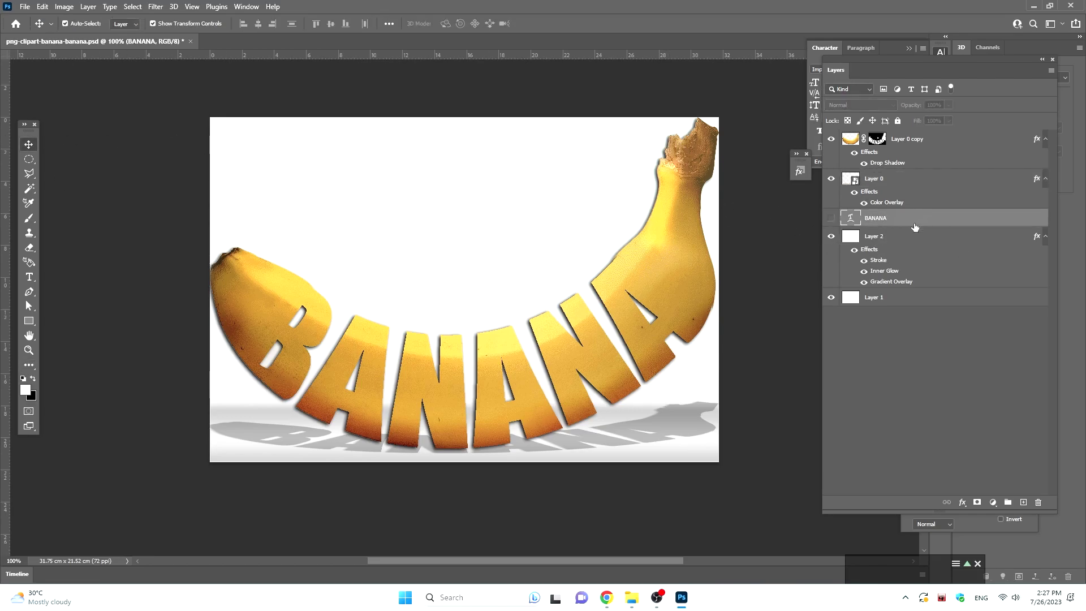
{"action": "left_click", "coordinate": [831, 218]}
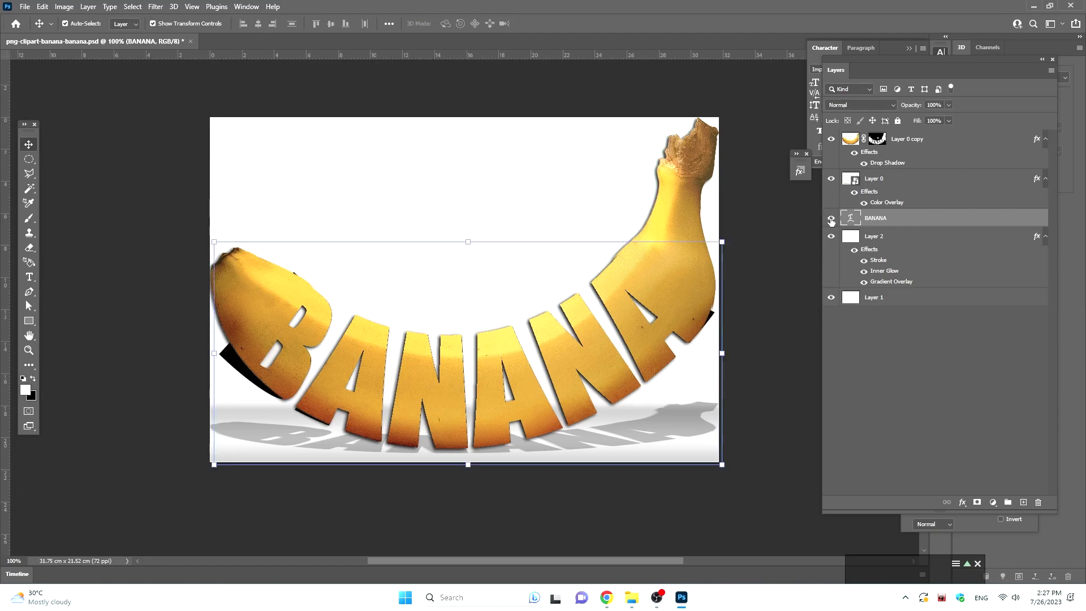
{"action": "left_click", "coordinate": [831, 219]}
{"action": "left_click", "coordinate": [469, 241]}
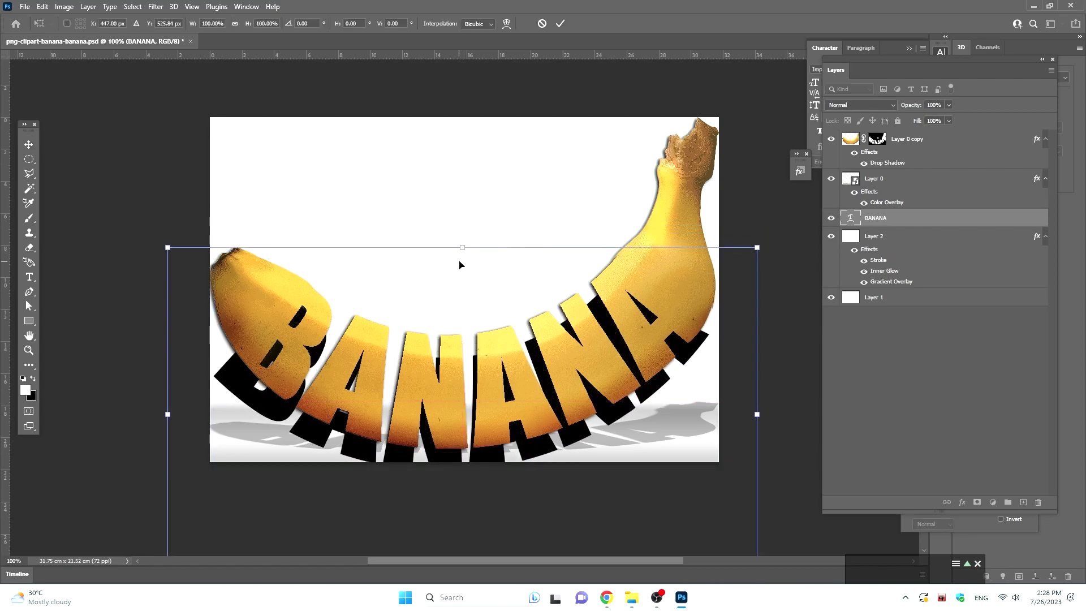
{"action": "left_click_drag", "start_coordinate": [460, 265], "coordinate": [458, 268]}
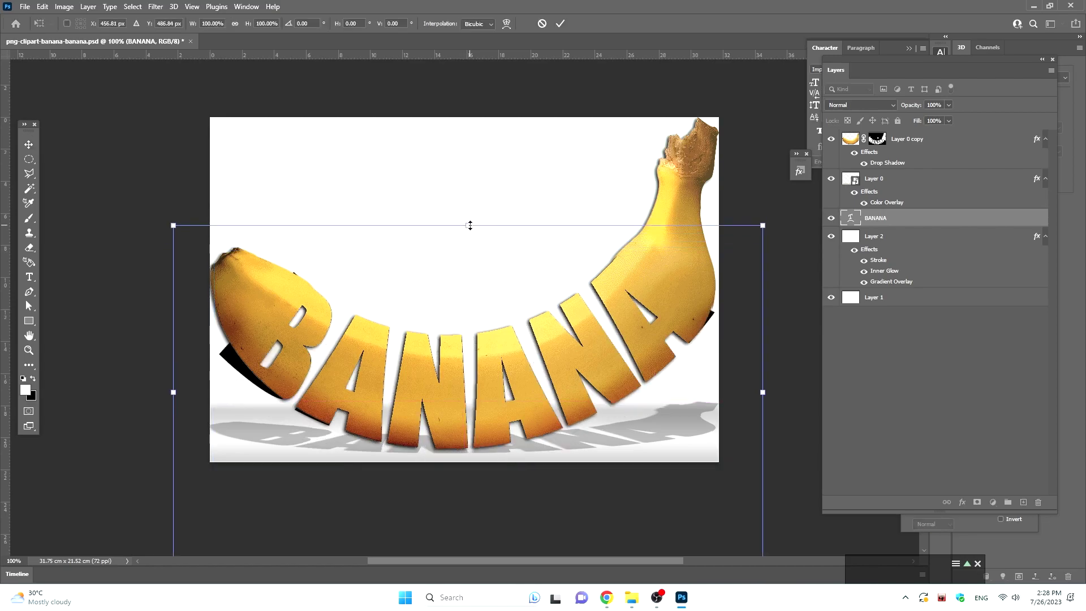
{"action": "left_click_drag", "start_coordinate": [470, 226], "coordinate": [471, 429]}
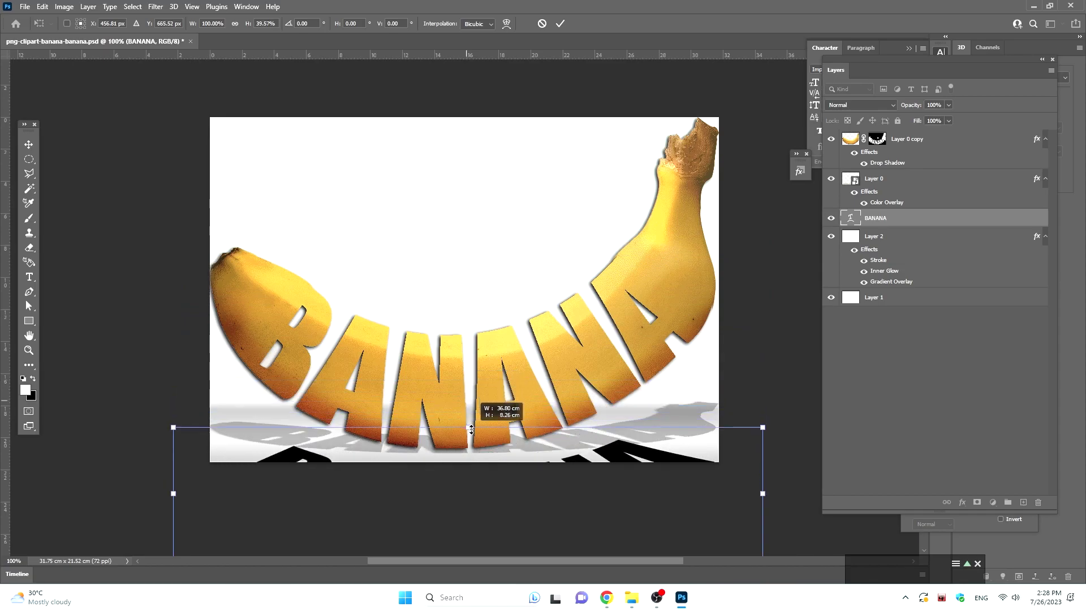
{"action": "mouse_move", "coordinate": [656, 467]}
{"action": "left_mouse_down"}
{"action": "mouse_move", "coordinate": [659, 419]}
{"action": "mouse_move", "coordinate": [650, 413]}
{"action": "left_mouse_up"}
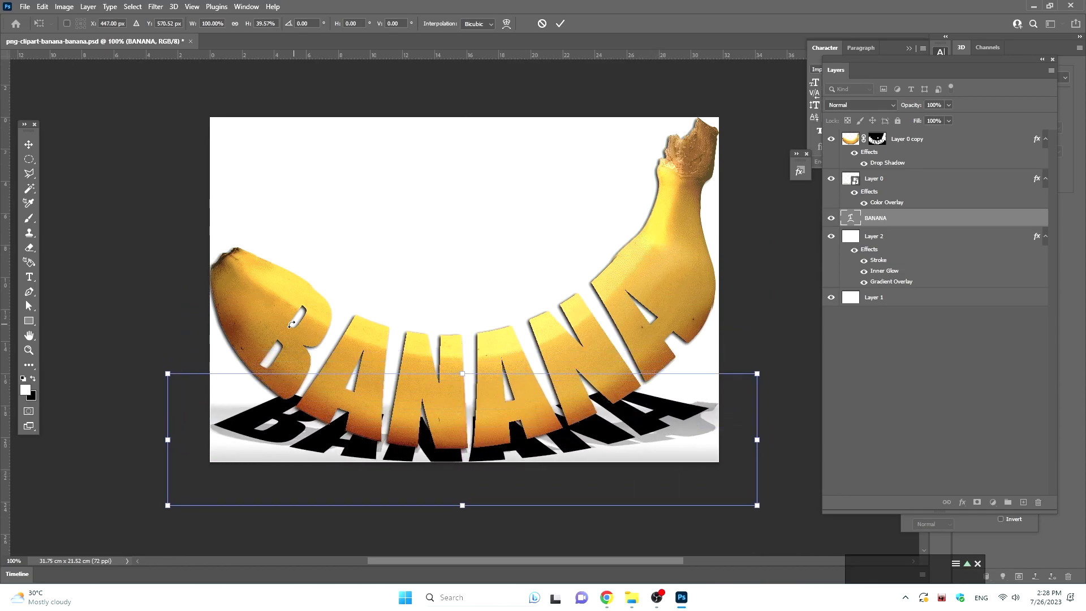
{"action": "mouse_move", "coordinate": [463, 372]}
{"action": "left_mouse_down"}
{"action": "mouse_move", "coordinate": [475, 449]}
{"action": "mouse_move", "coordinate": [477, 434]}
{"action": "mouse_move", "coordinate": [463, 453]}
{"action": "mouse_move", "coordinate": [451, 443]}
{"action": "left_mouse_up"}
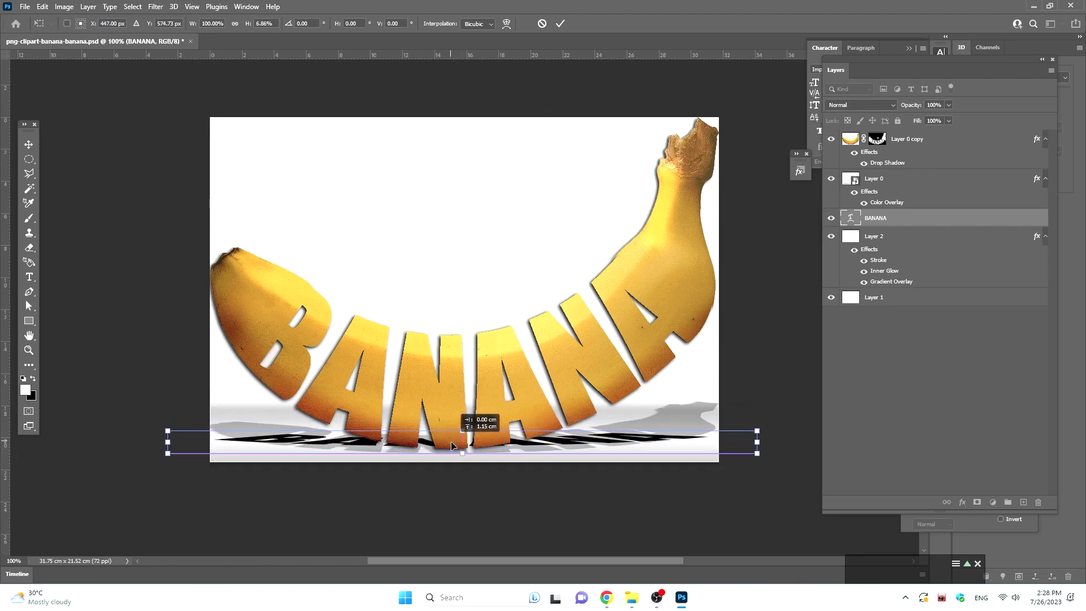
{"action": "key", "text": "Return"}
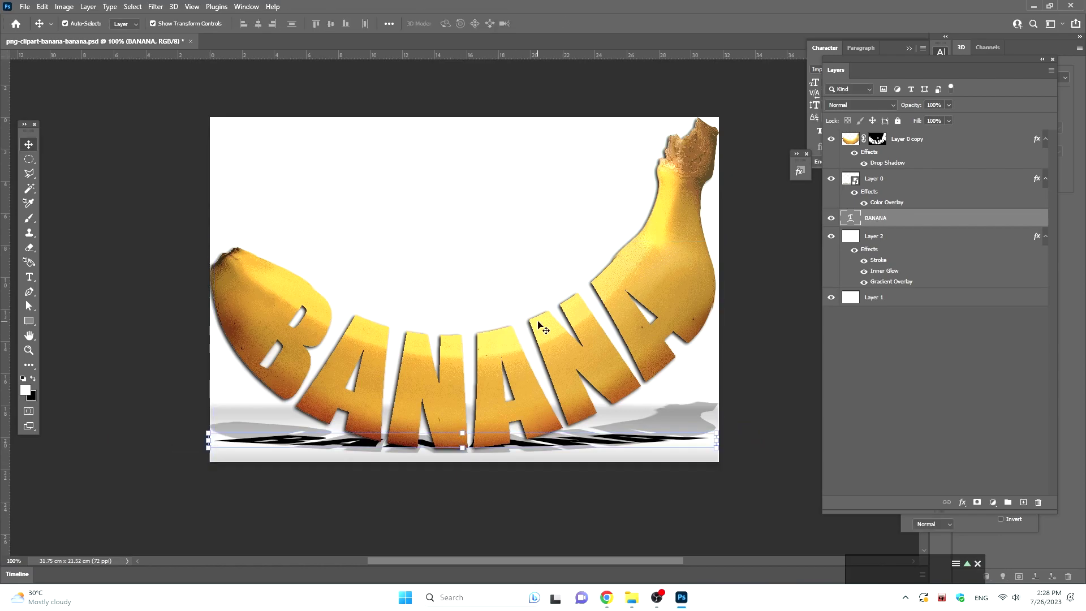
- Rasterize the BANANA shadow, blur it with a 2.6 px Gaussian Blur, and reselect Layer 0 copy
{"action": "left_click", "coordinate": [155, 6]}
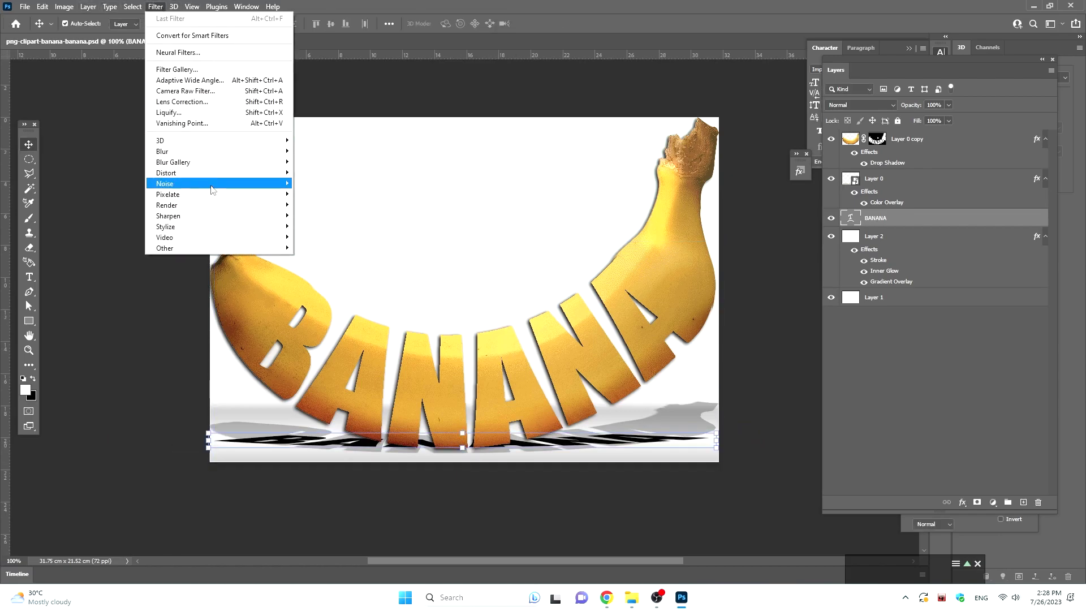
{"action": "mouse_move", "coordinate": [162, 151]}
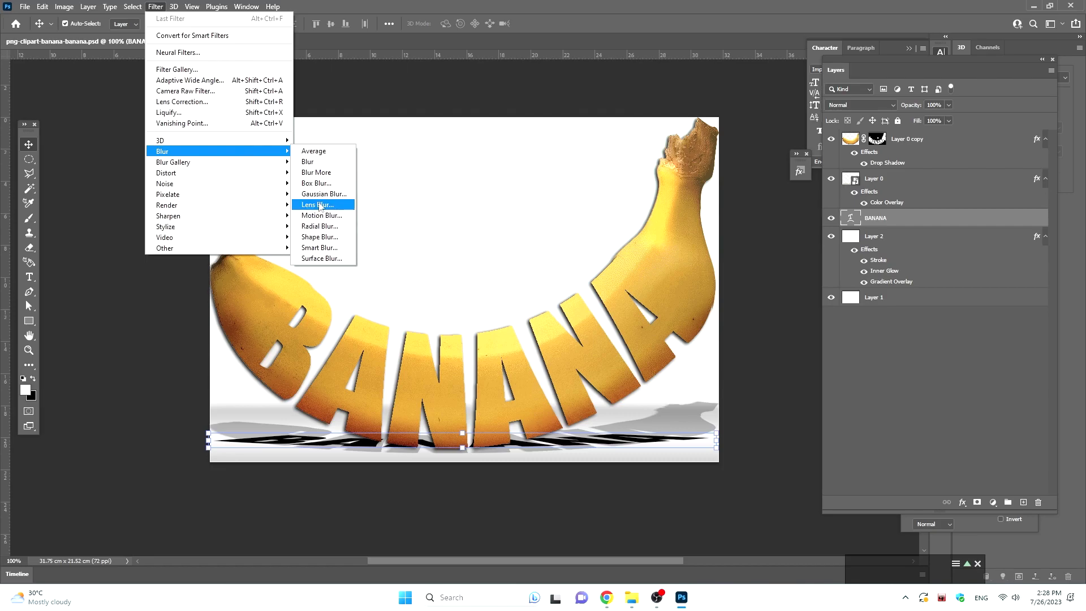
{"action": "left_click", "coordinate": [324, 195]}
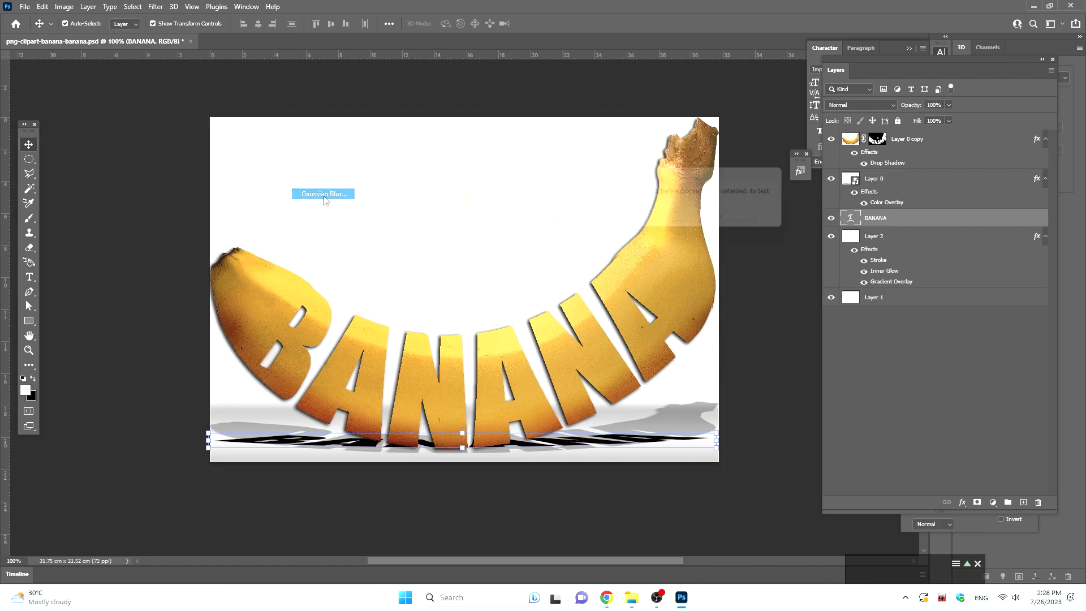
{"action": "left_click", "coordinate": [628, 225]}
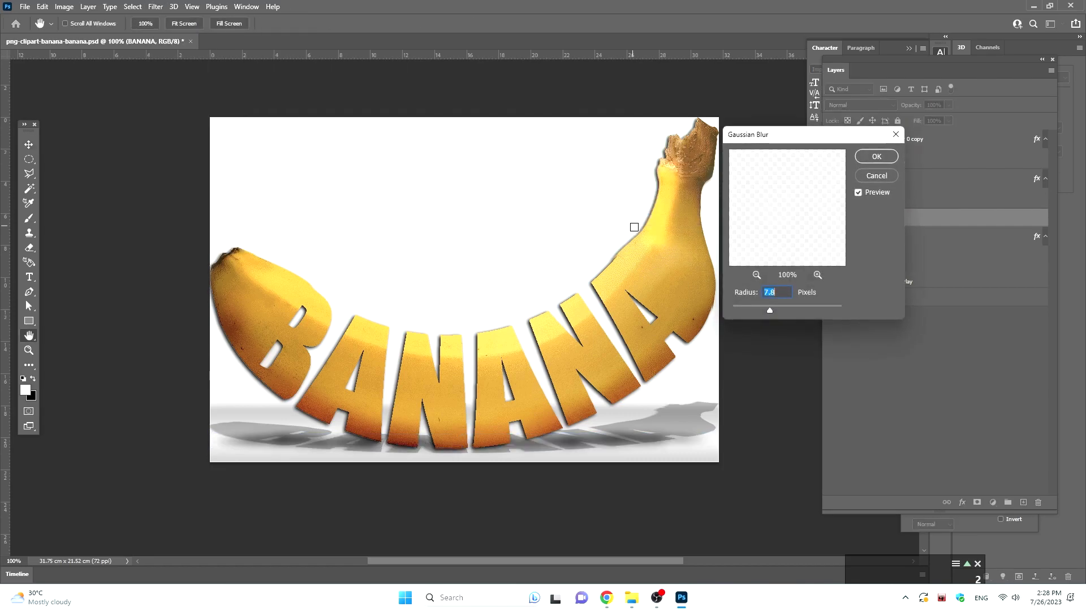
{"action": "left_click_drag", "start_coordinate": [770, 310], "coordinate": [748, 310]}
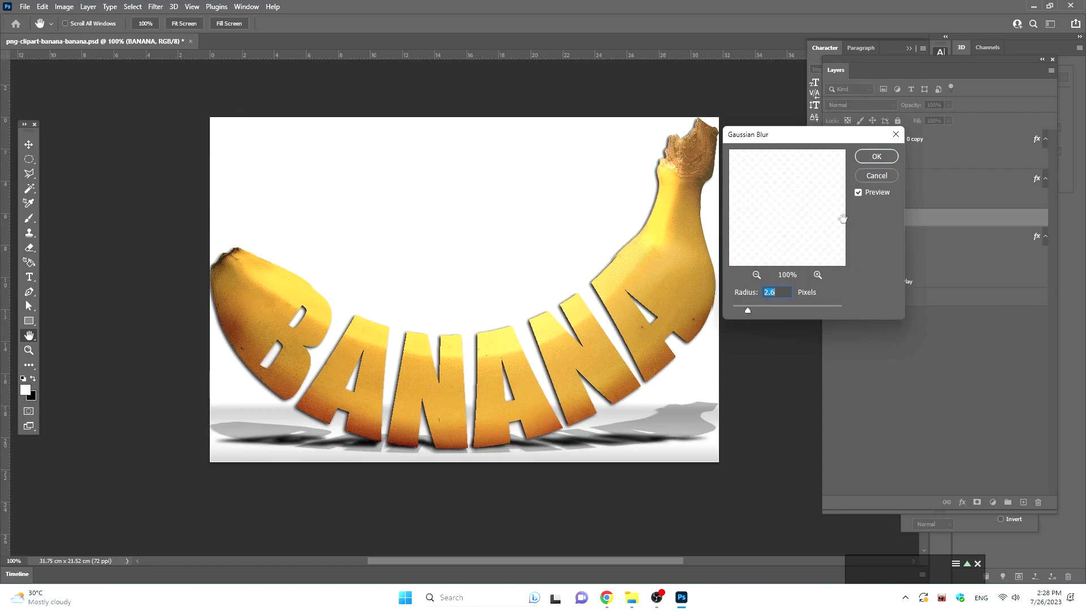
{"action": "left_click", "coordinate": [875, 157]}
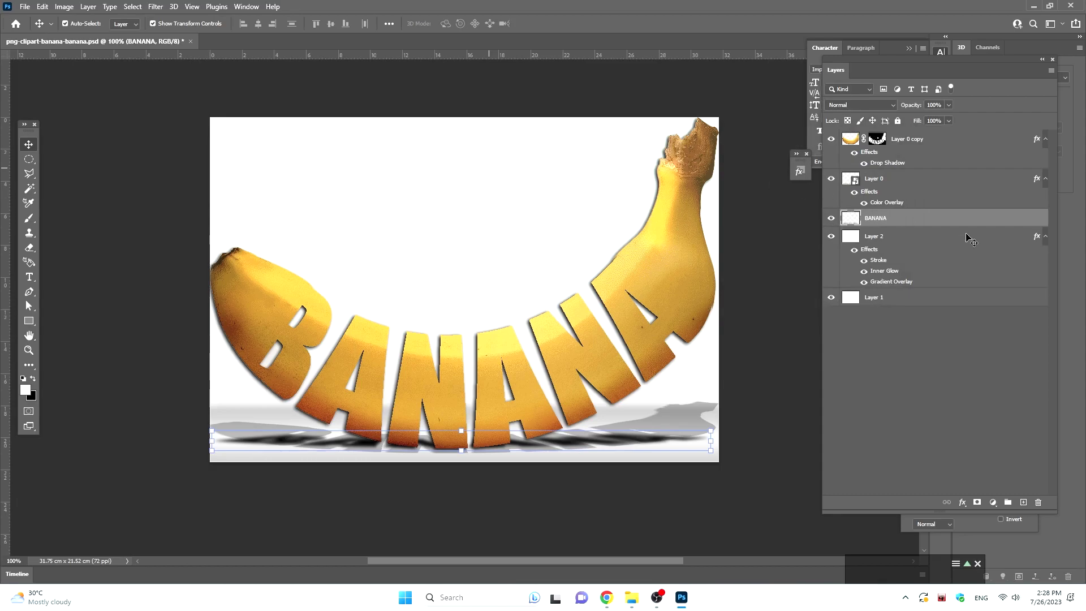
{"action": "left_click", "coordinate": [918, 138]}
{"action": "left_click", "coordinate": [88, 7]}
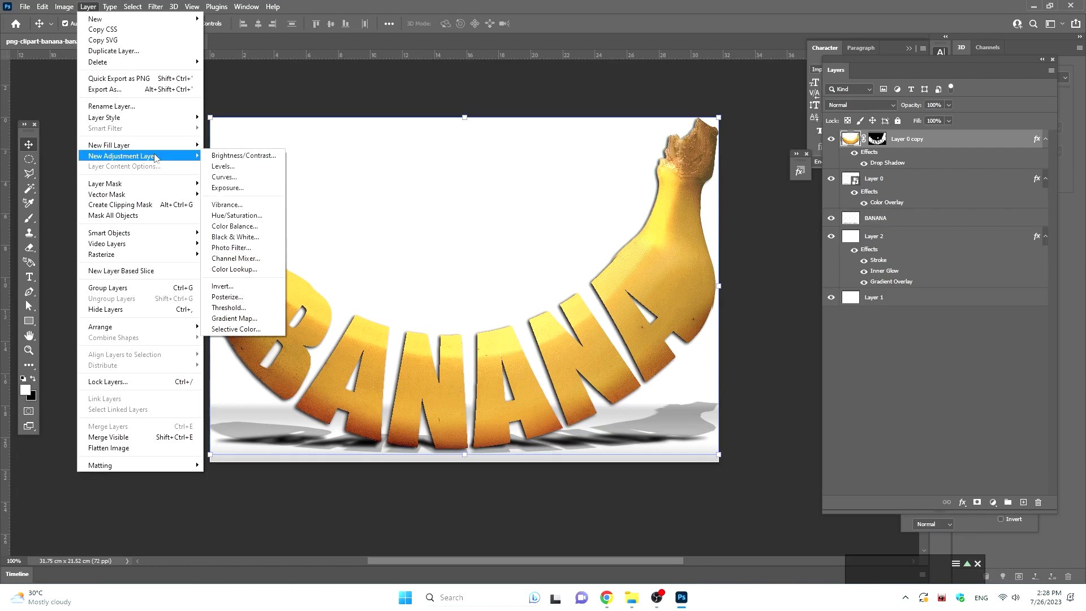
{"action": "mouse_move", "coordinate": [122, 155]}
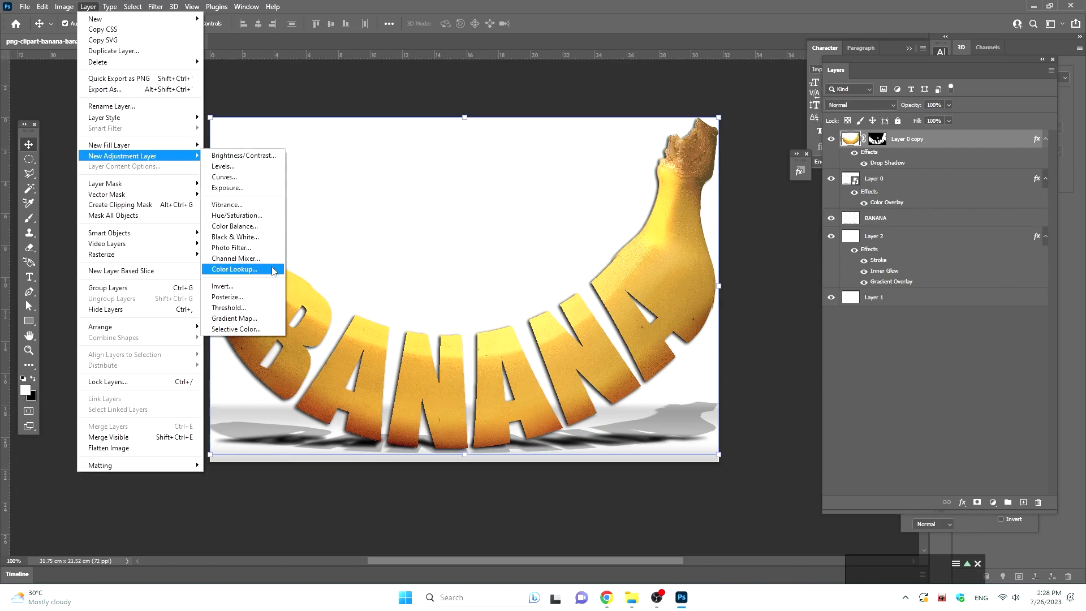
- Add a Curves 1 adjustment layer, bending the RGB curve and moving the white point to 205
{"action": "left_click", "coordinate": [225, 177]}
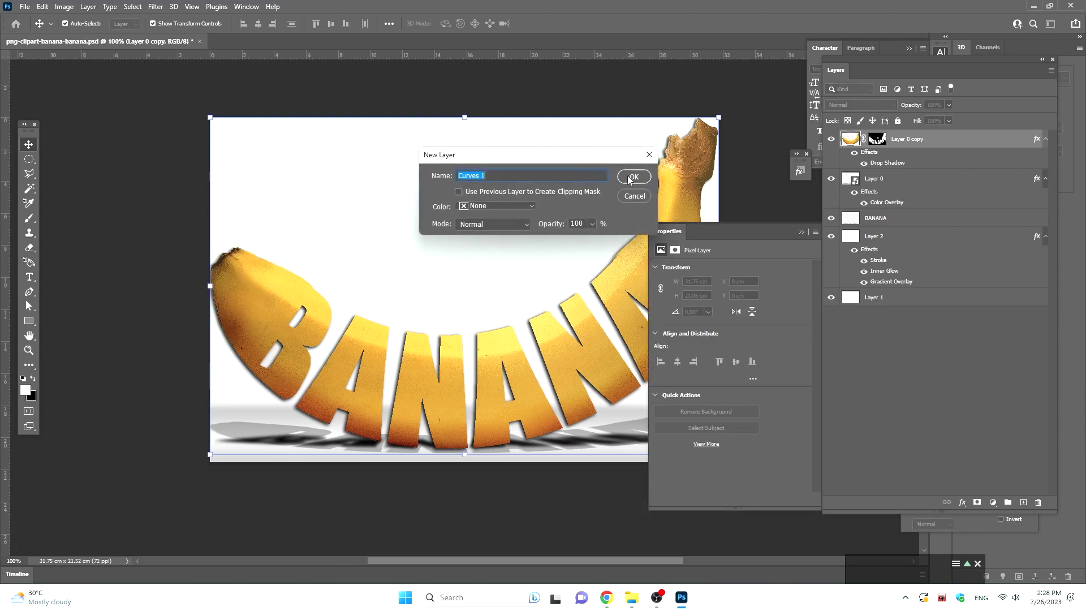
{"action": "left_click", "coordinate": [631, 177]}
{"action": "left_click_drag", "start_coordinate": [748, 345], "coordinate": [752, 346]}
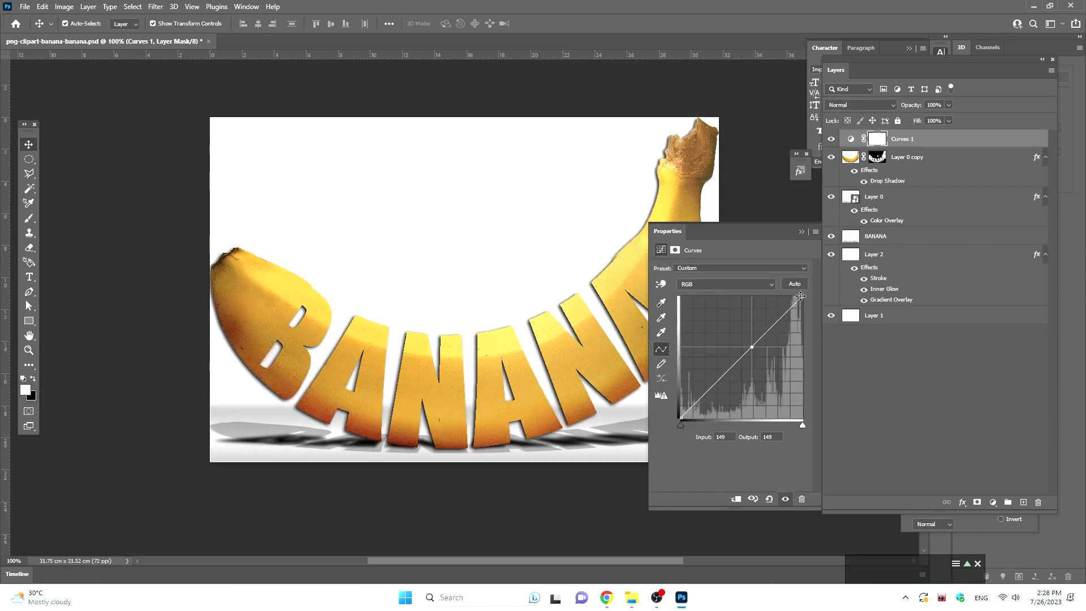
{"action": "left_click_drag", "start_coordinate": [803, 301], "coordinate": [803, 296]}
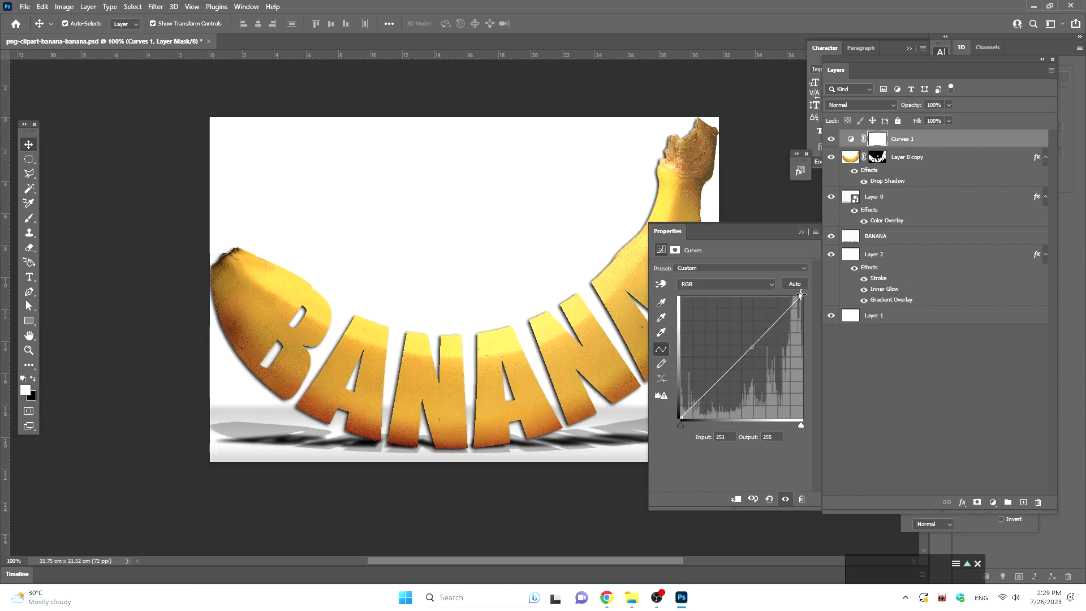
{"action": "left_click_drag", "start_coordinate": [803, 425], "coordinate": [779, 424]}
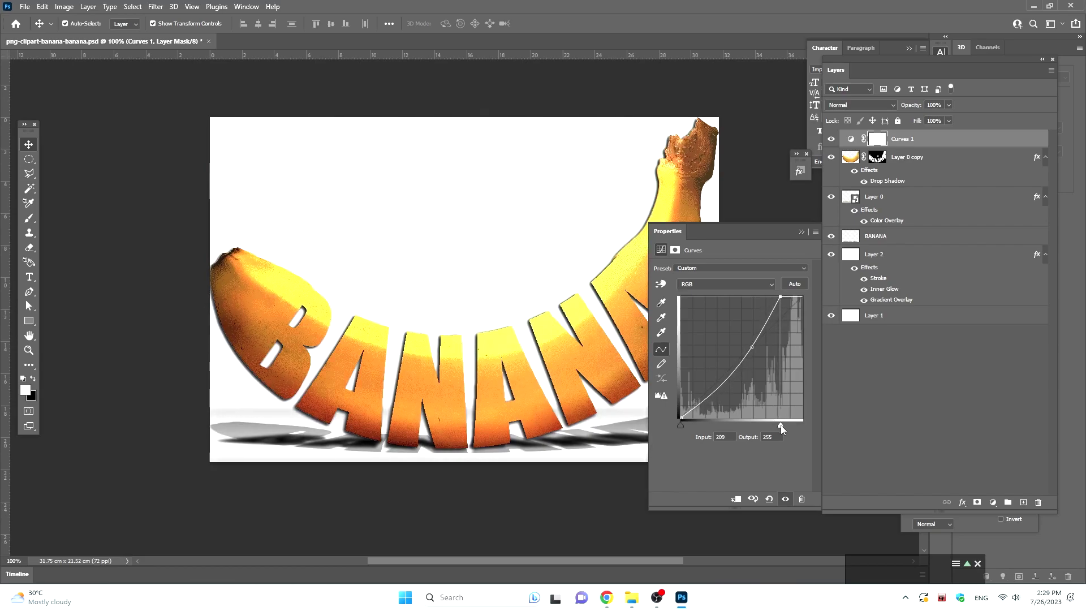
{"action": "left_click", "coordinate": [803, 233]}
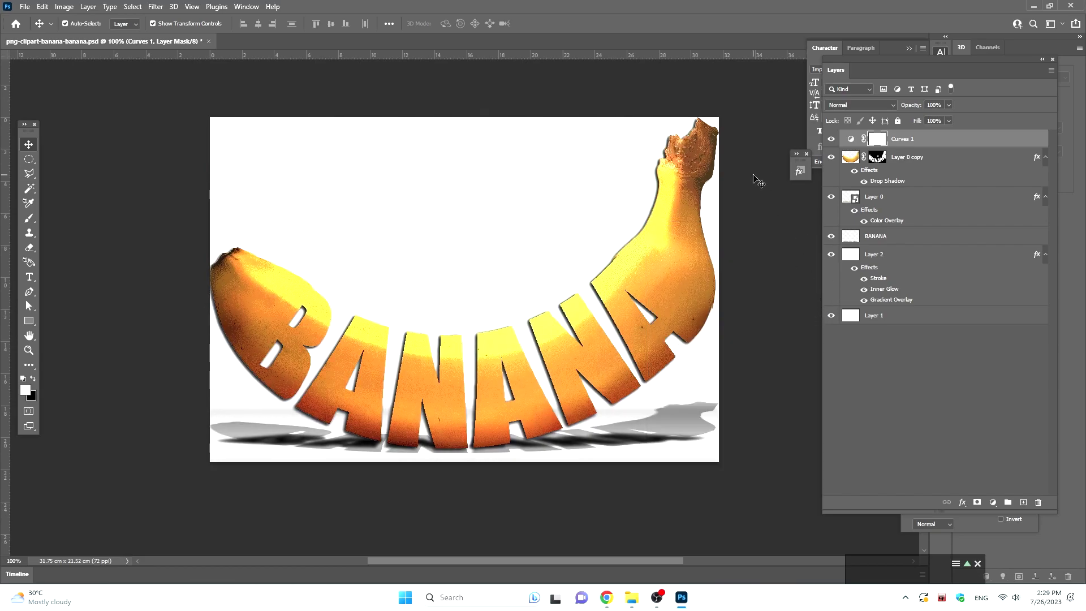
{"action": "left_click", "coordinate": [759, 180]}
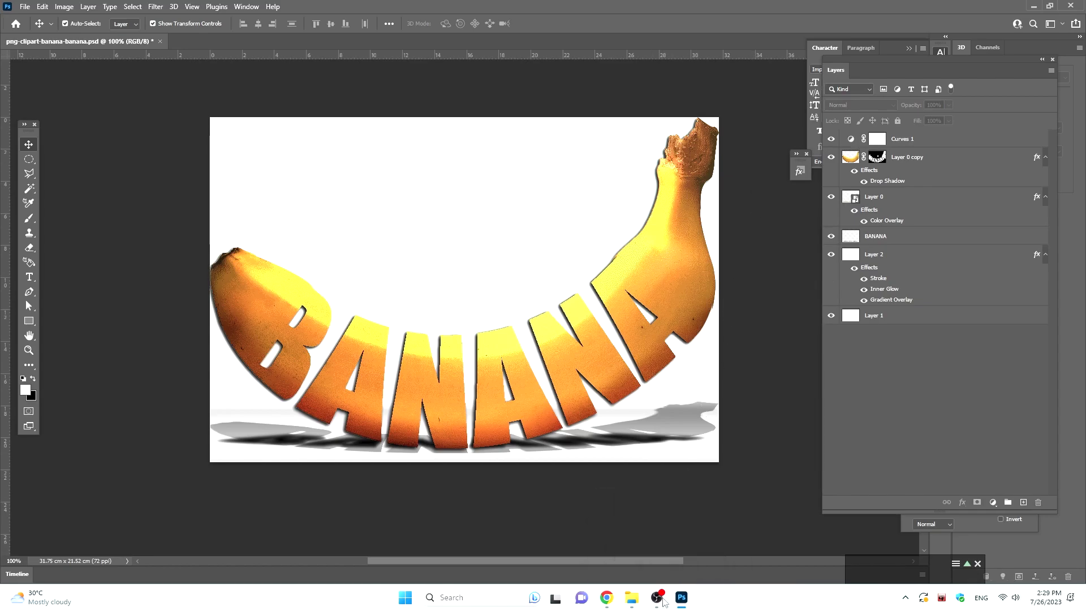
- Bring the OBS Studio recorder window to the front from the taskbar
{"action": "left_click", "coordinate": [667, 603]}
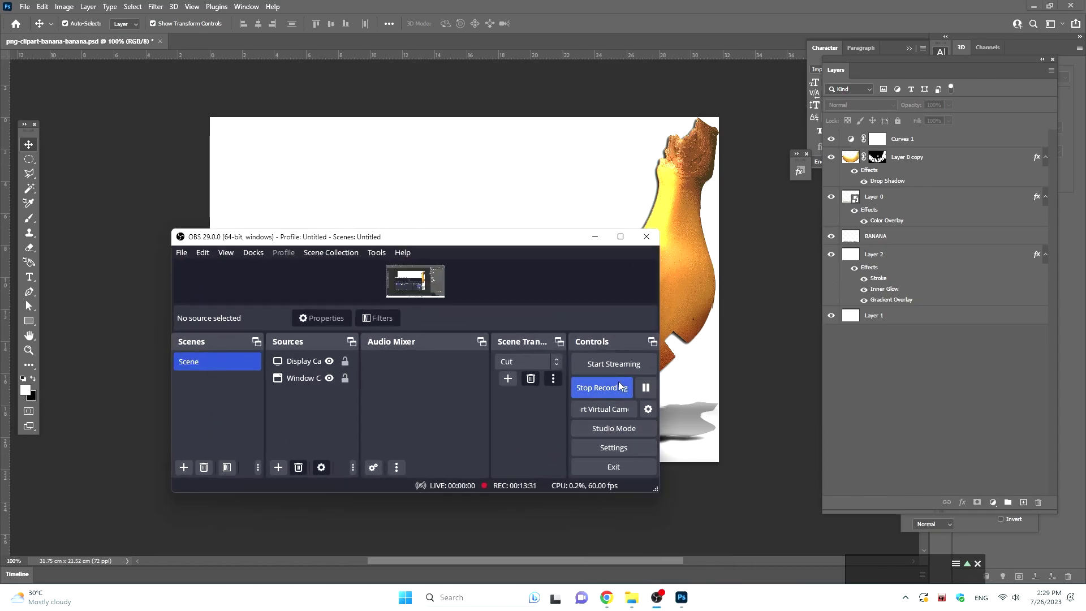